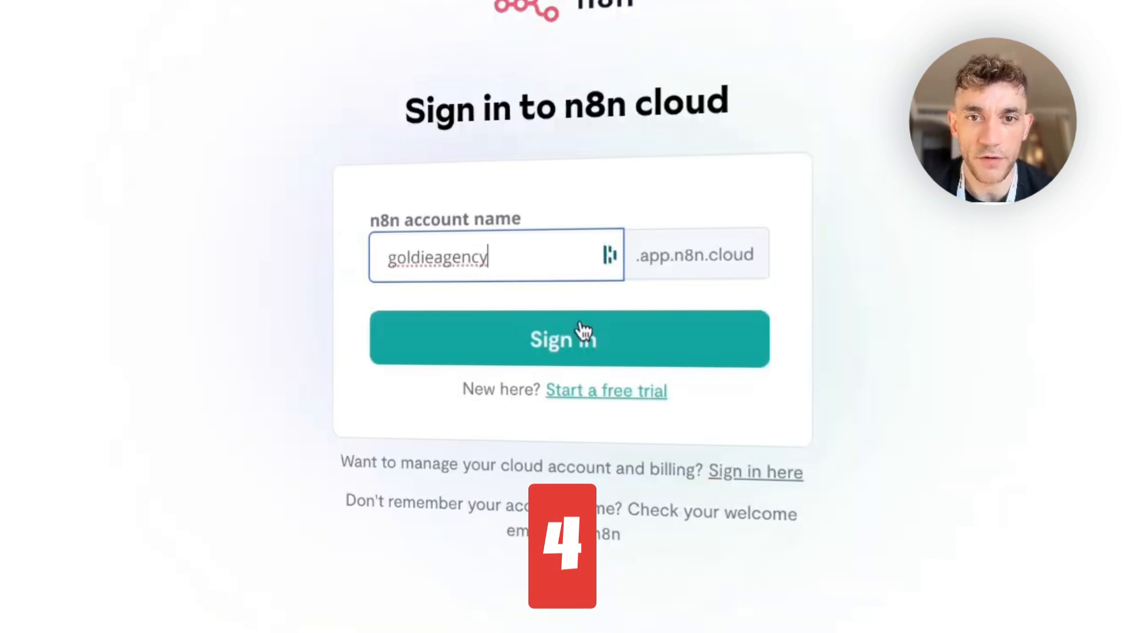
Sign in to n8n cloud with the entered account name and create a new workflow
left_click(576, 333)
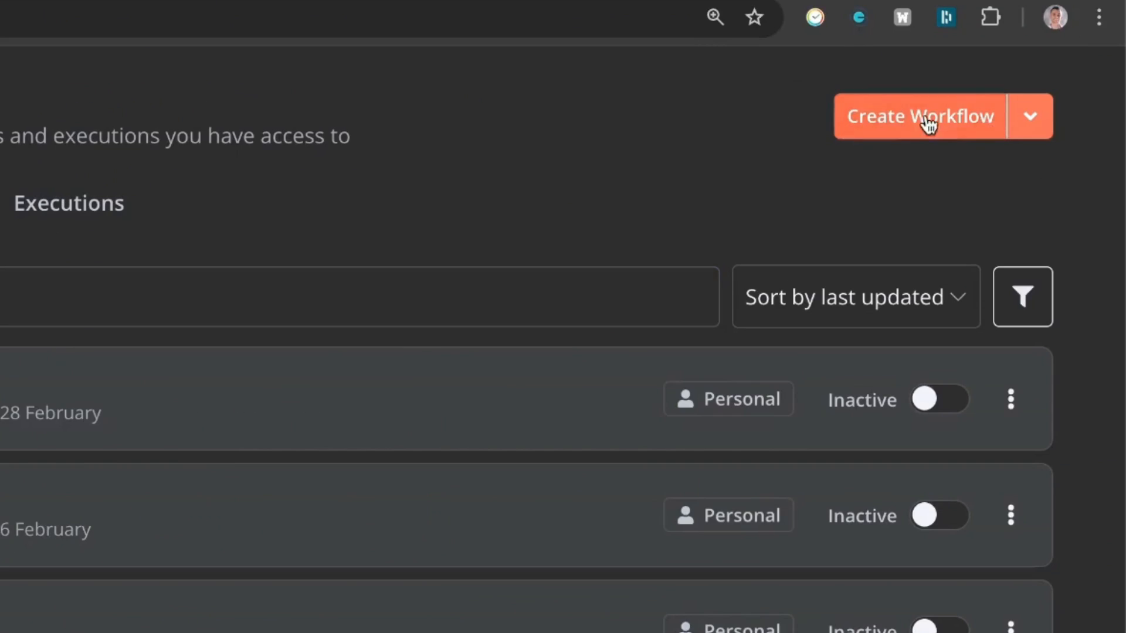
left_click(927, 119)
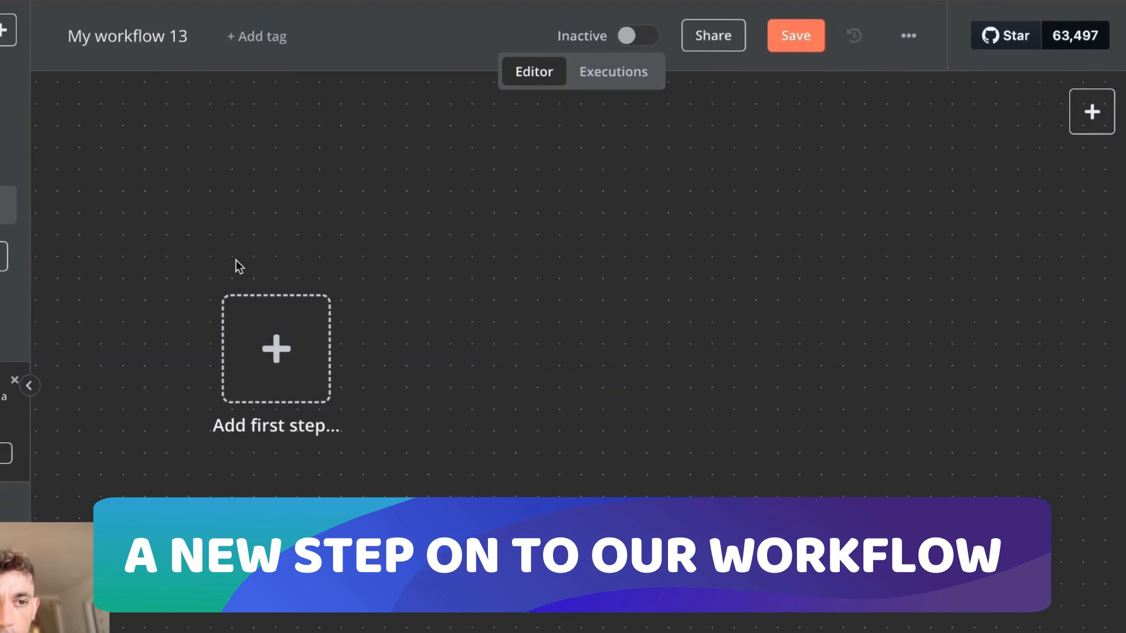
Open My workflow 12 from the workflow overview to view its AI Agent layout, and return to the overview
left_click(109, 139)
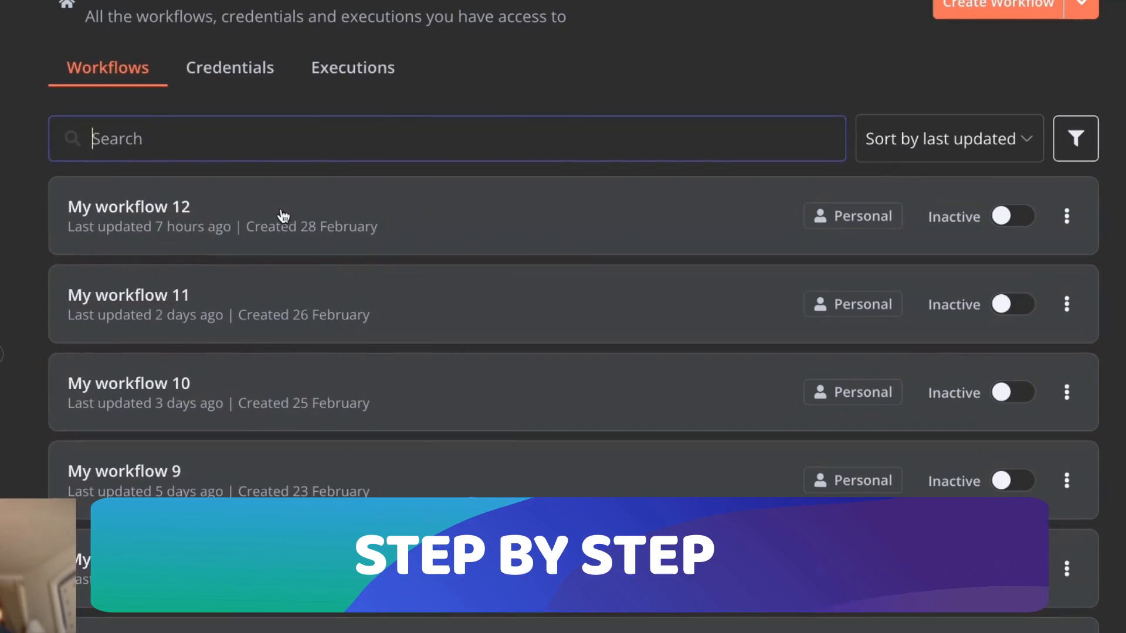
left_click(278, 222)
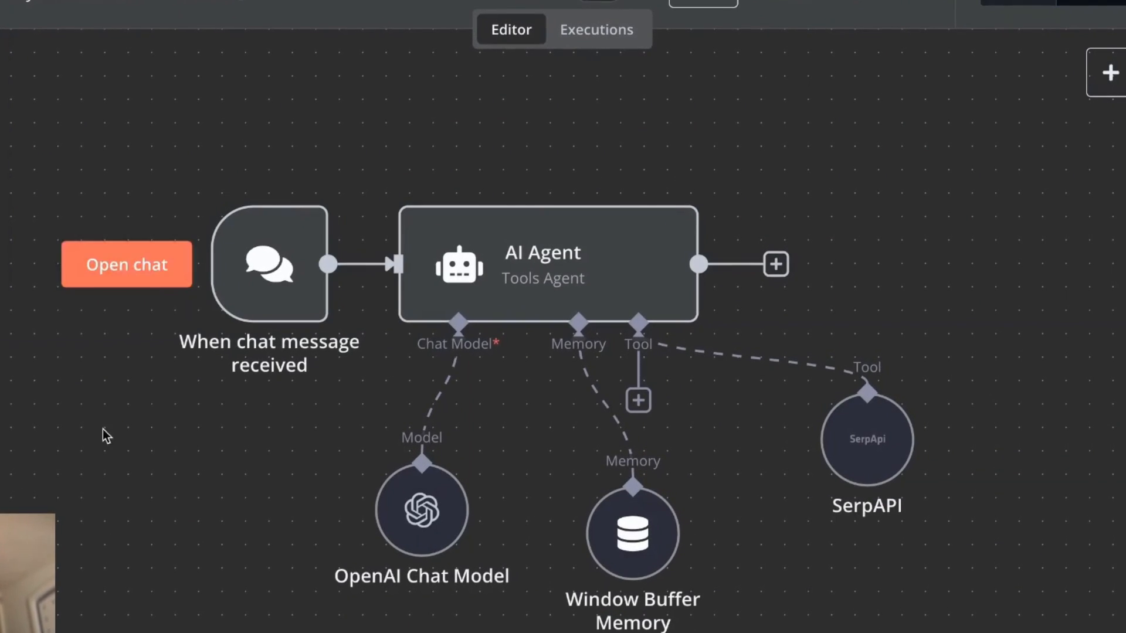
left_click(88, 32)
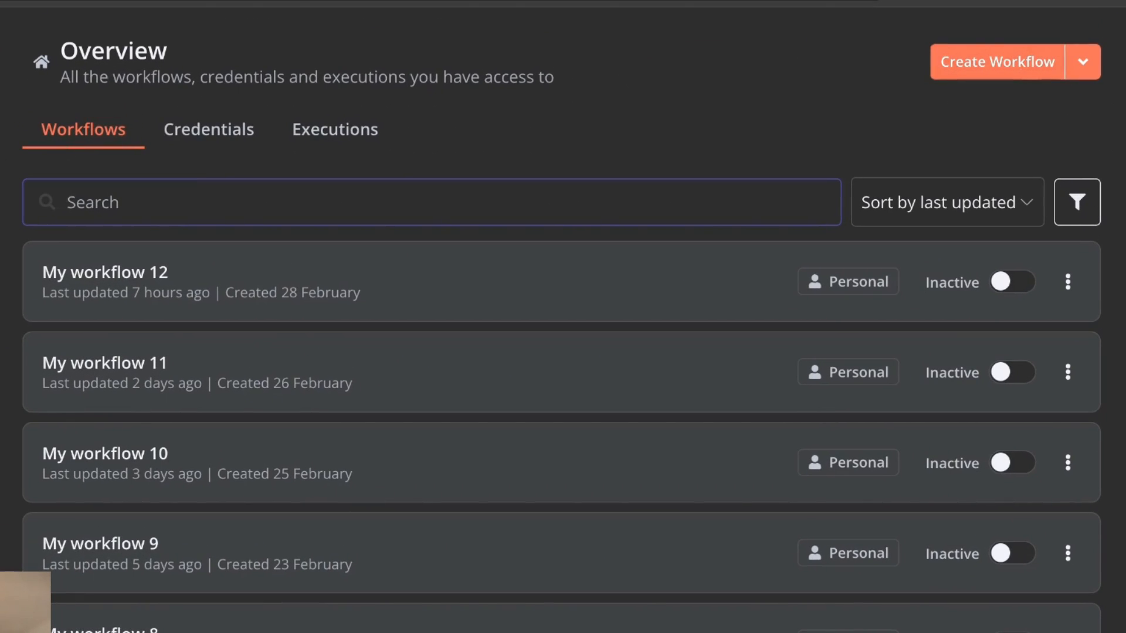
Create a blank workflow and add a Chat Trigger as its first step, keeping the trigger's default parameters
left_click(943, 74)
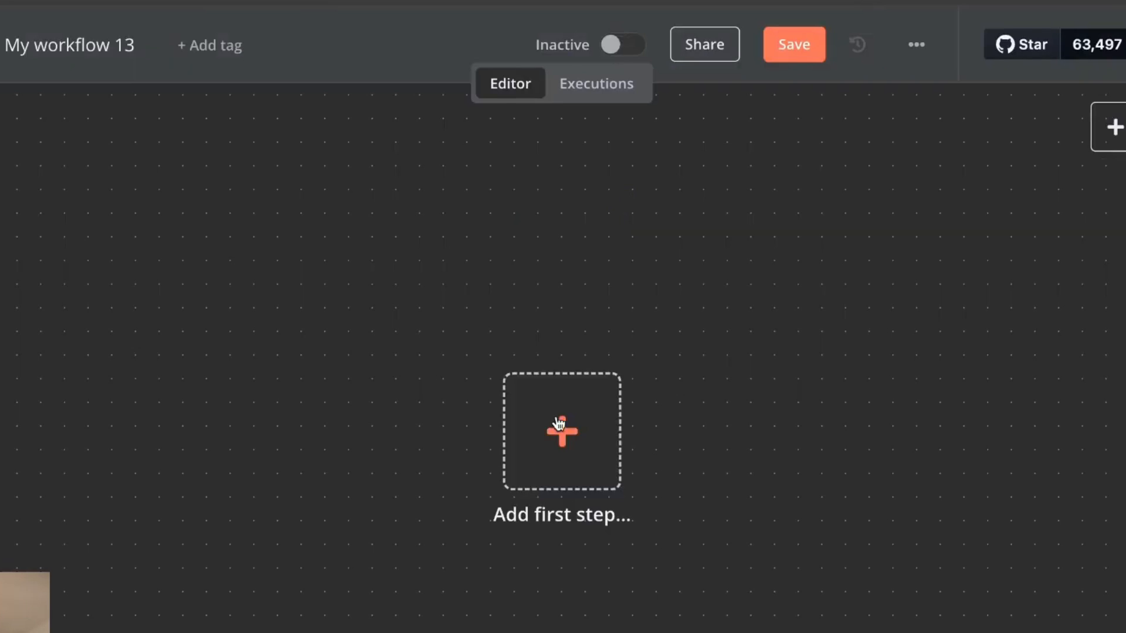
left_click(558, 423)
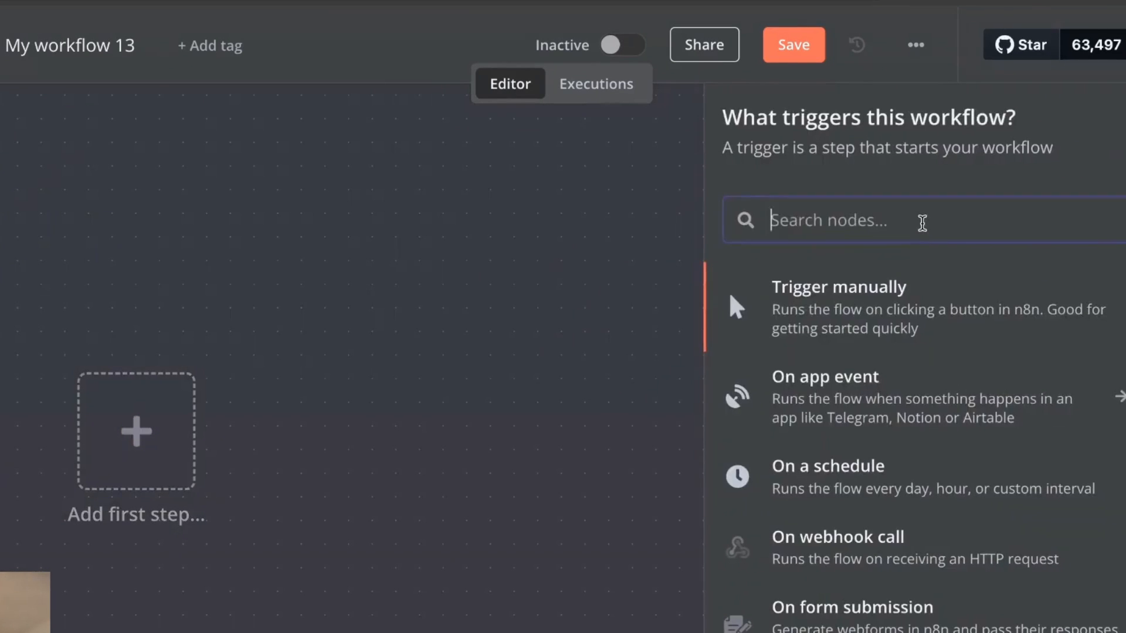
type("chat")
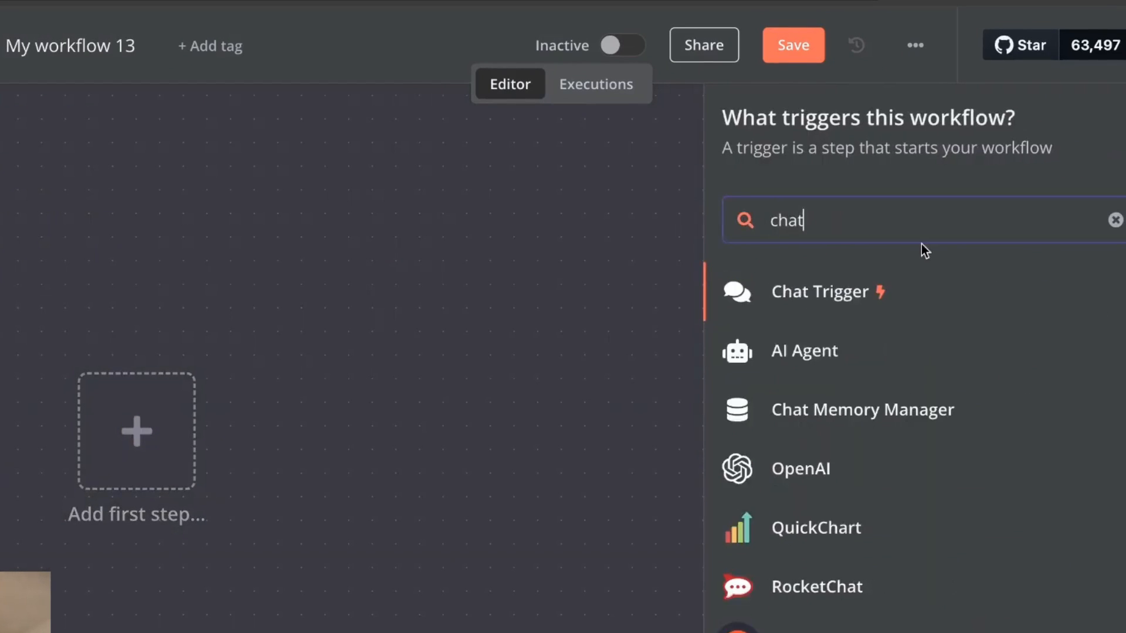
left_click(918, 288)
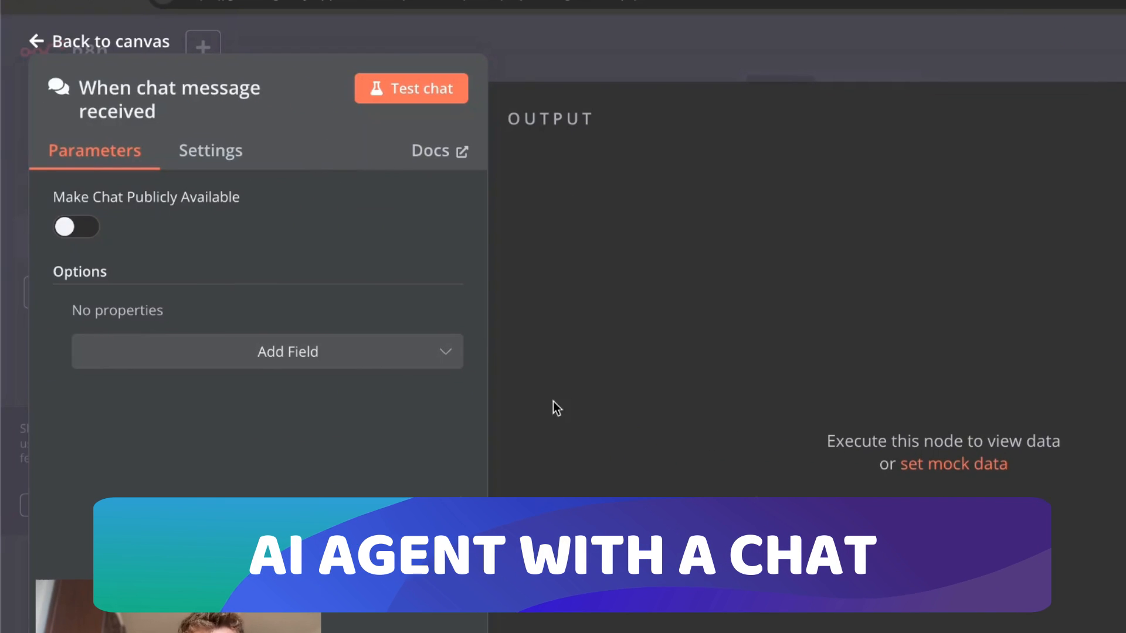
key("Escape")
left_click_drag(813, 435, 411, 364)
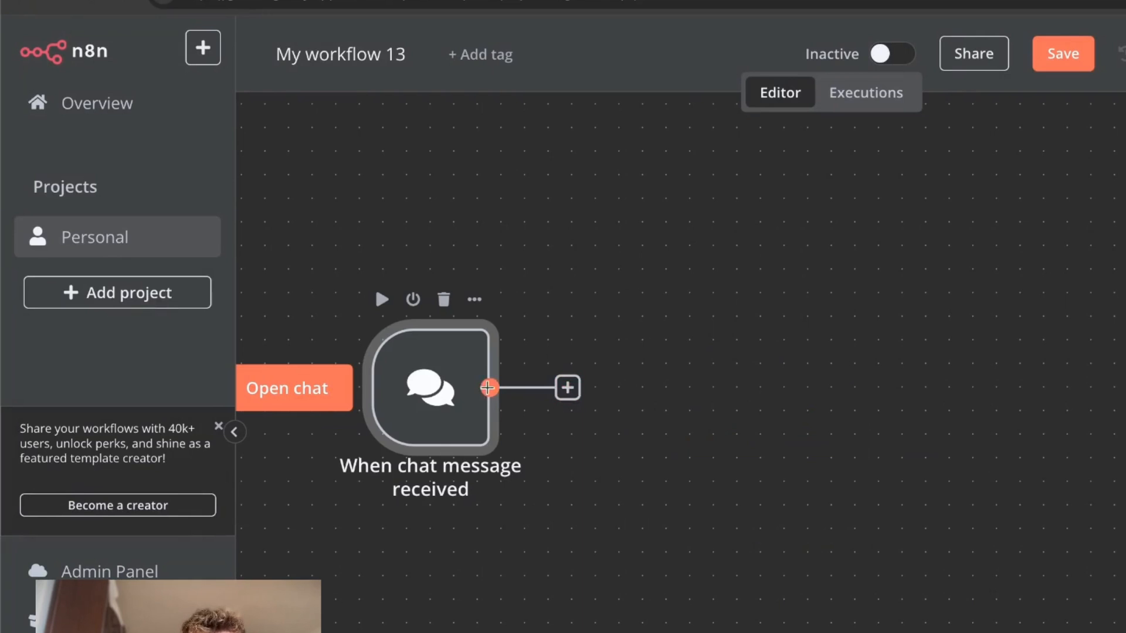
Add an AI Agent node after the chat trigger, keeping its default parameters
scroll(645, 375, "down", 1)
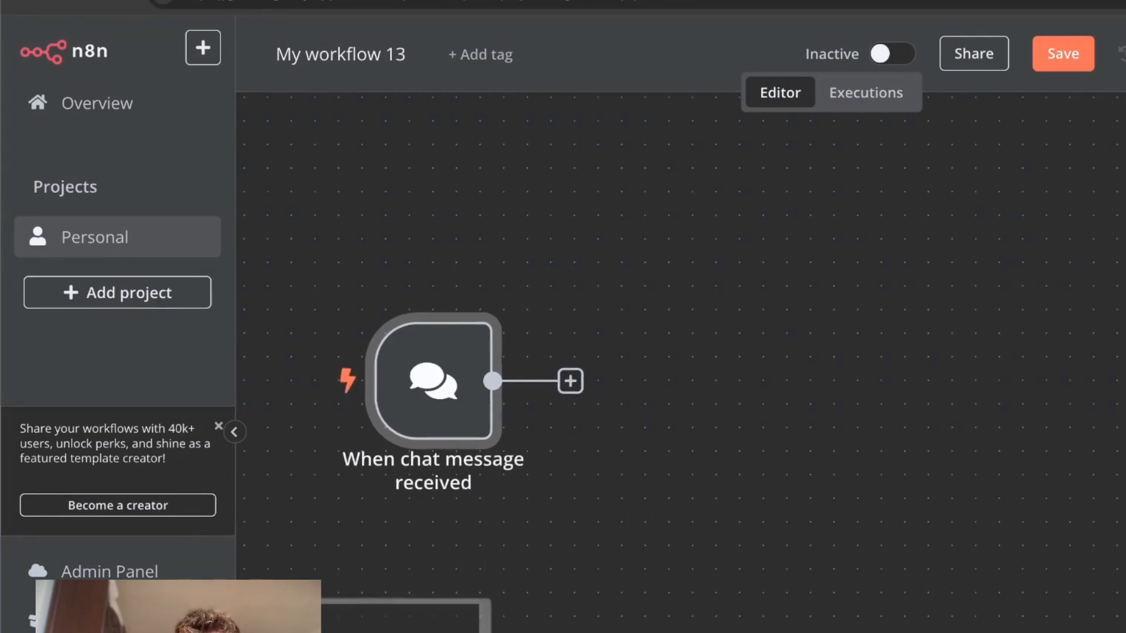
scroll(836, 534, "down", 1)
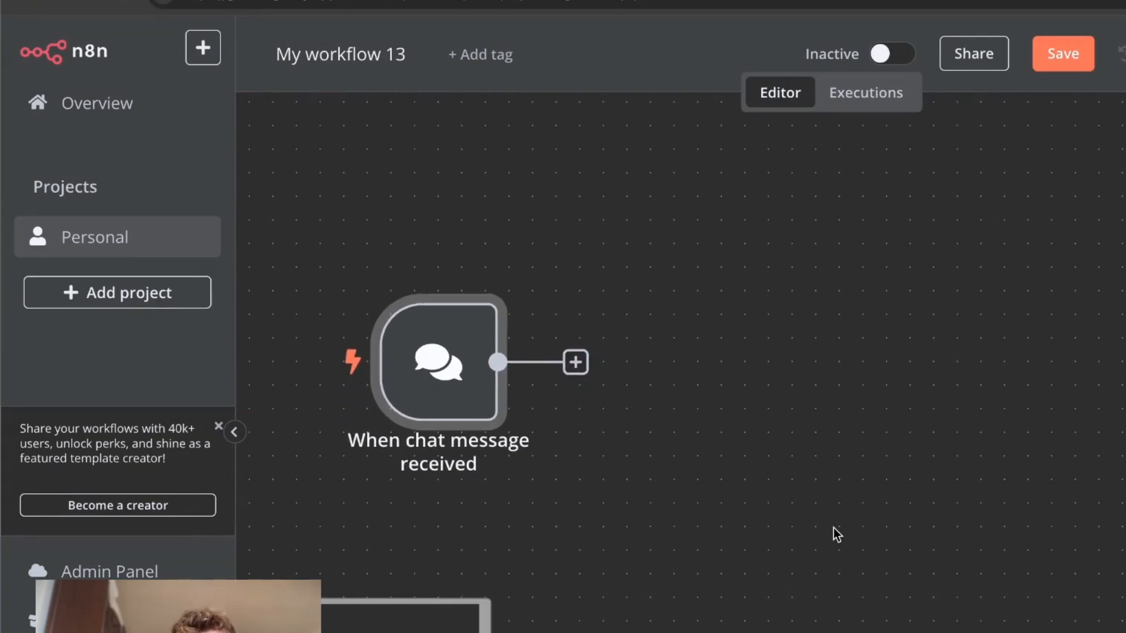
scroll(837, 534, "down", 2)
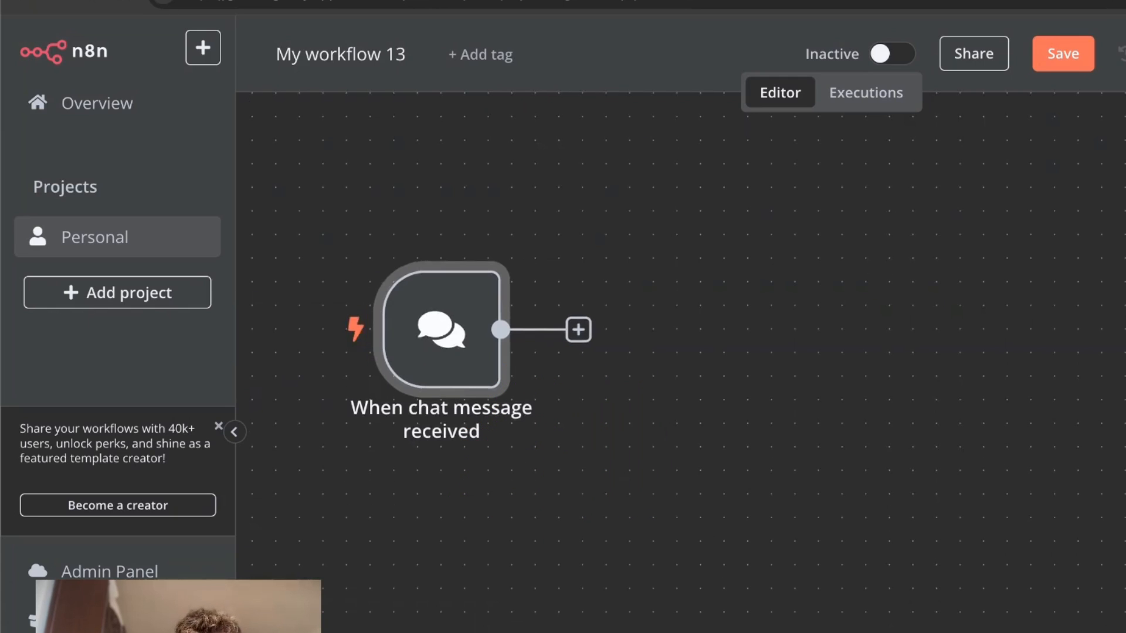
scroll(461, 330, "down", 3)
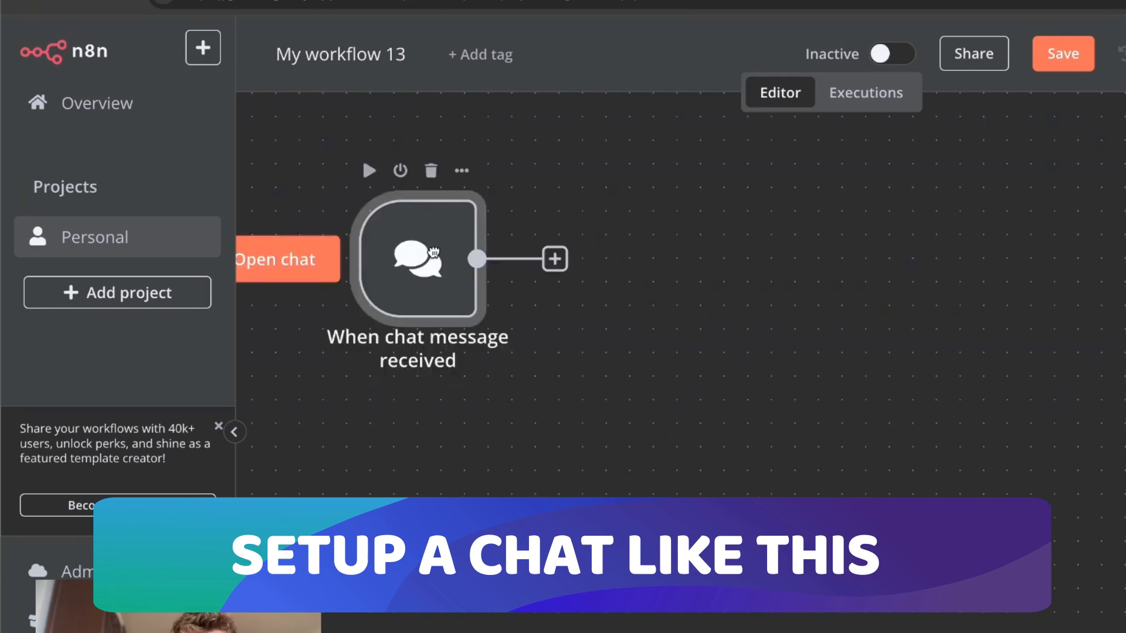
scroll(461, 270, "left", 1)
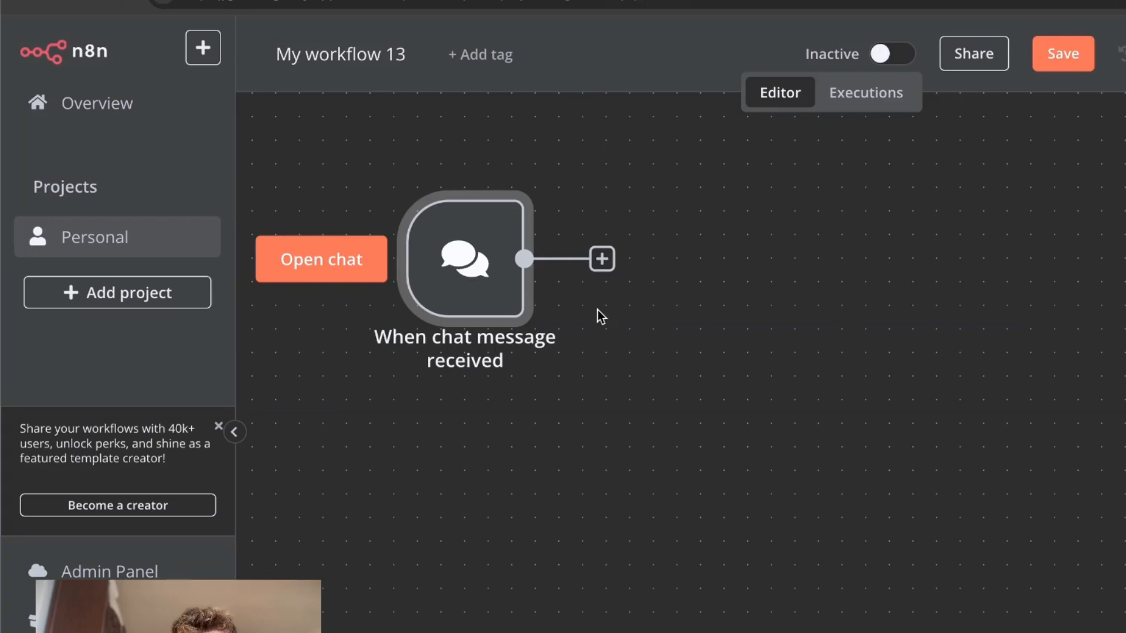
left_click(603, 259)
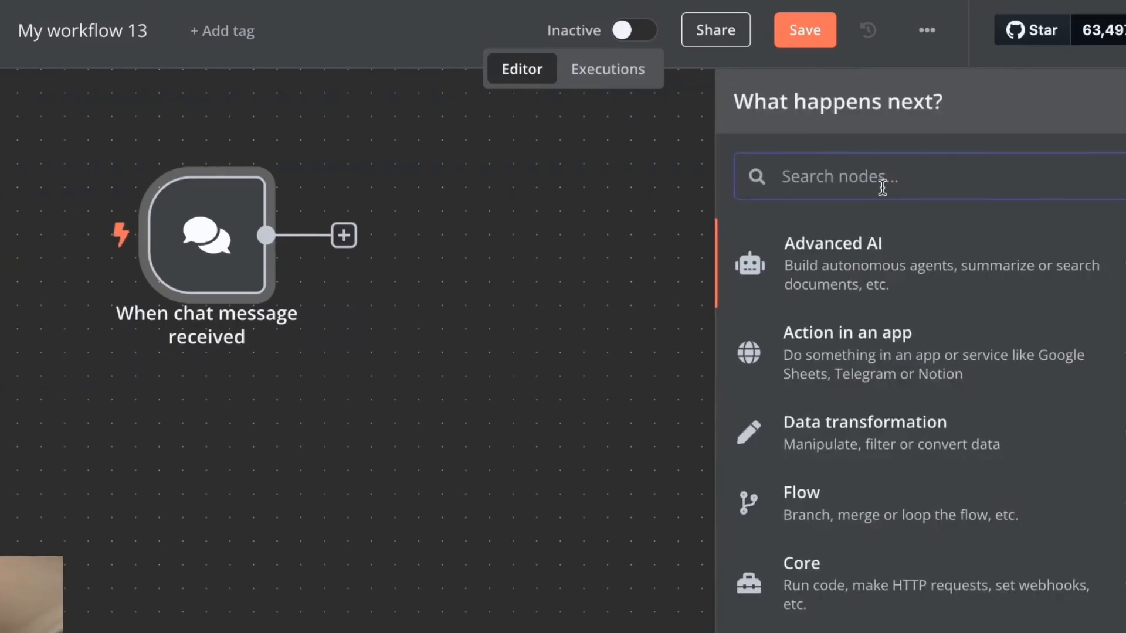
type("ai ga")
key("BackSpace")
key("BackSpace")
type("agent")
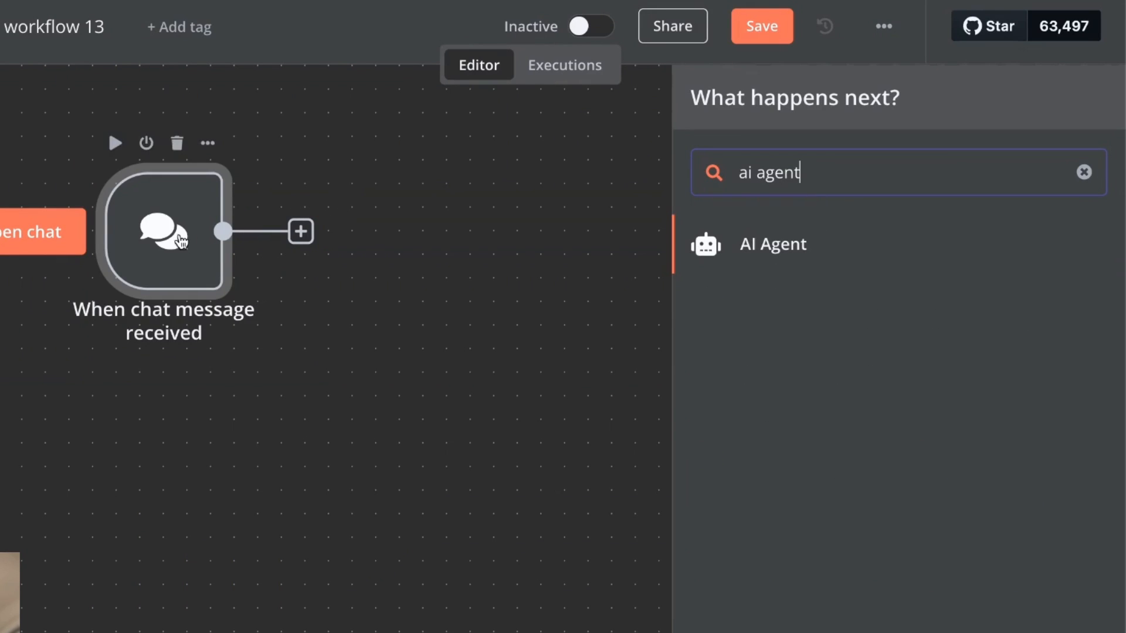
left_click(920, 258)
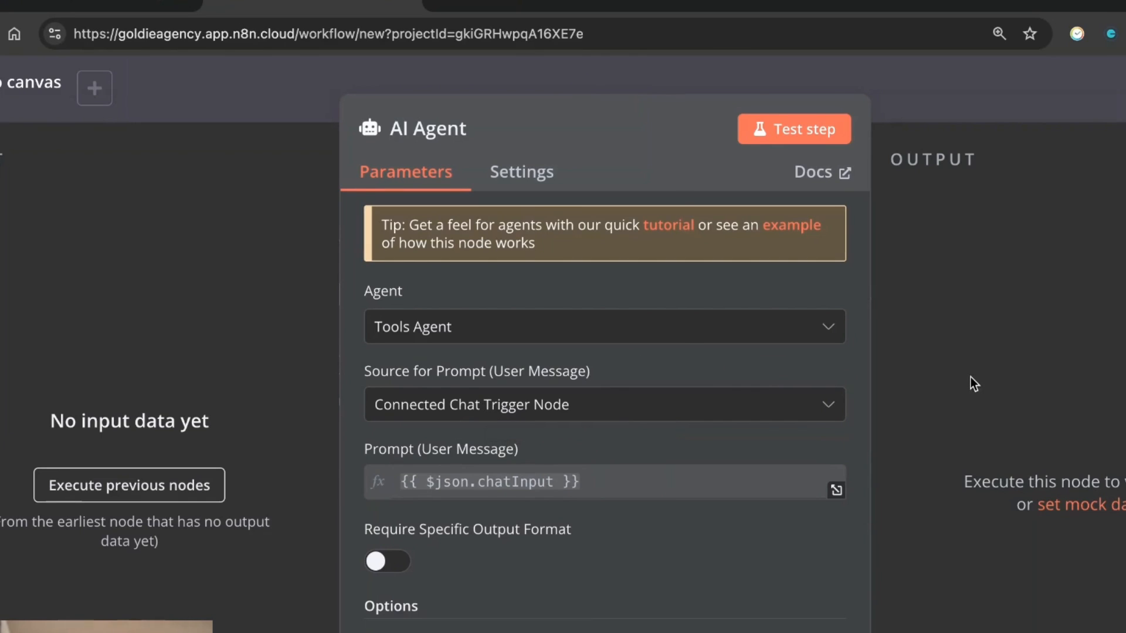
key("Escape")
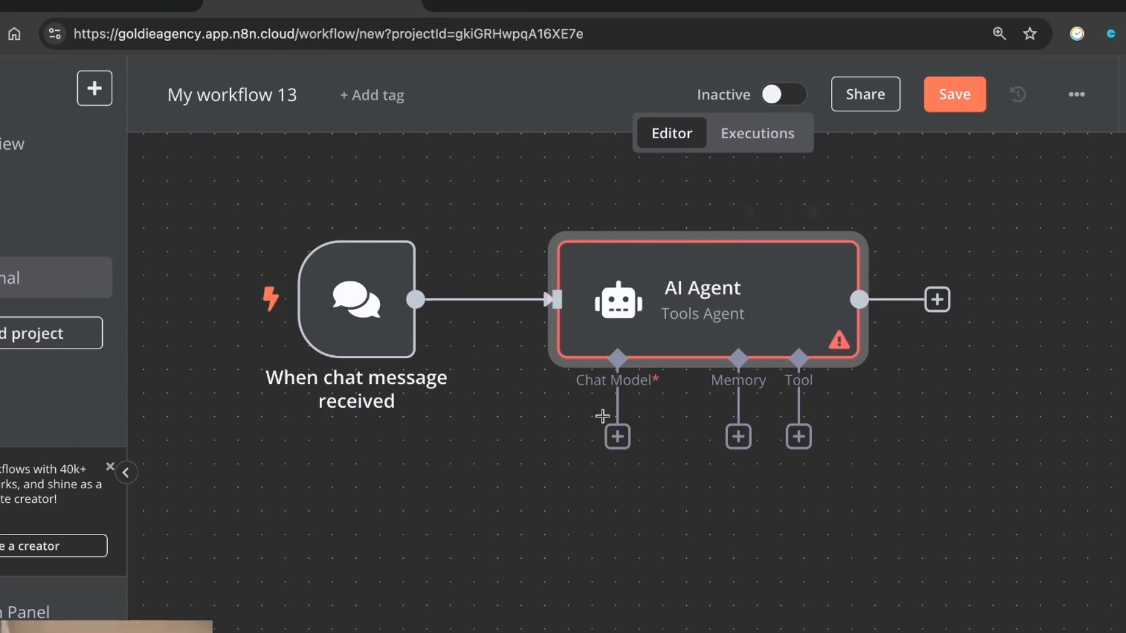
Attach an OpenAI Chat Model to the AI Agent's chat model connection and start creating a new credential for it
left_click(617, 440)
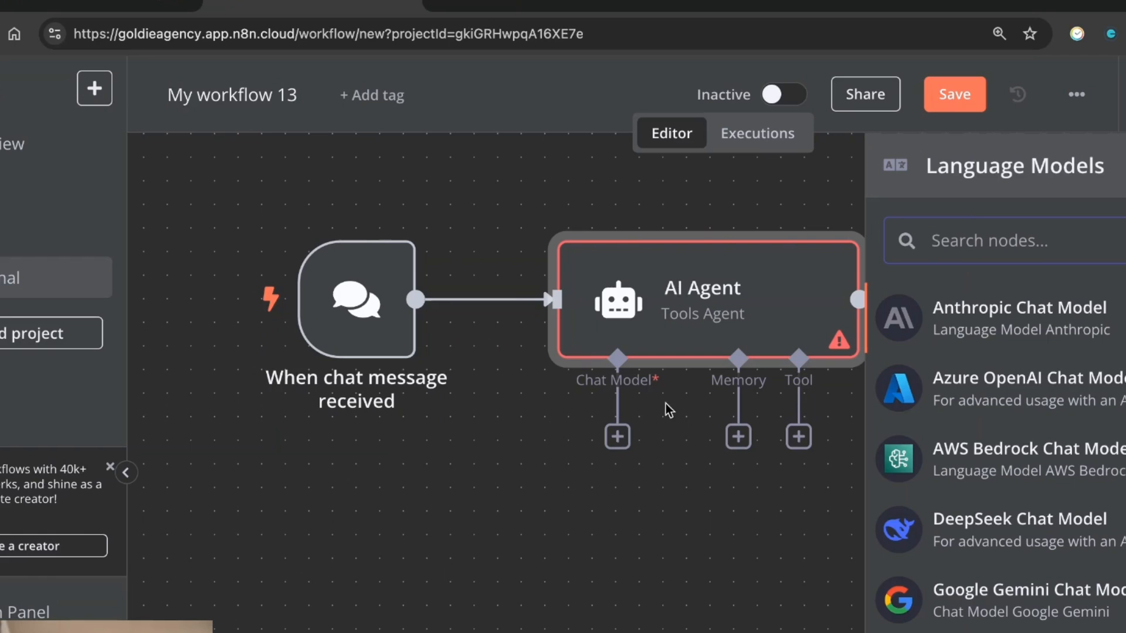
type("open")
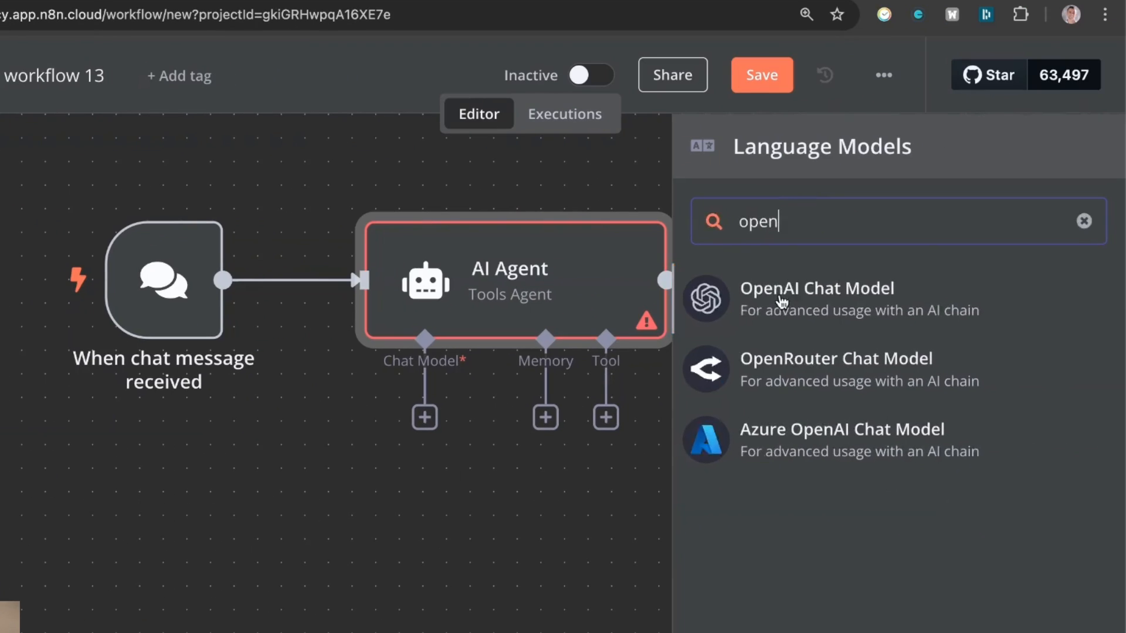
left_click(780, 300)
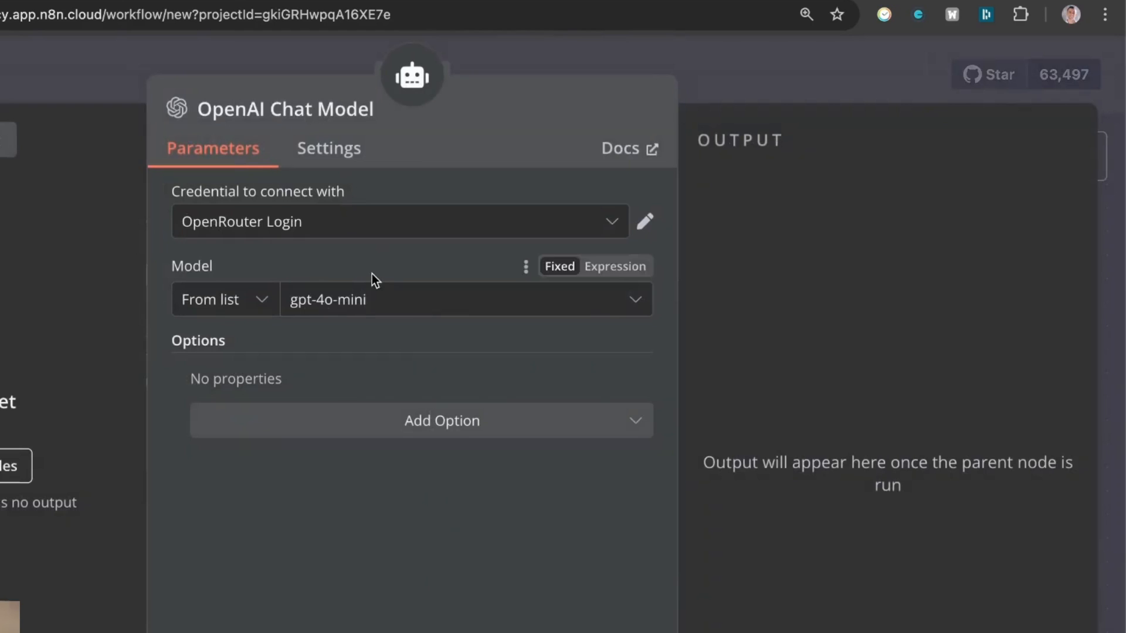
left_click(458, 227)
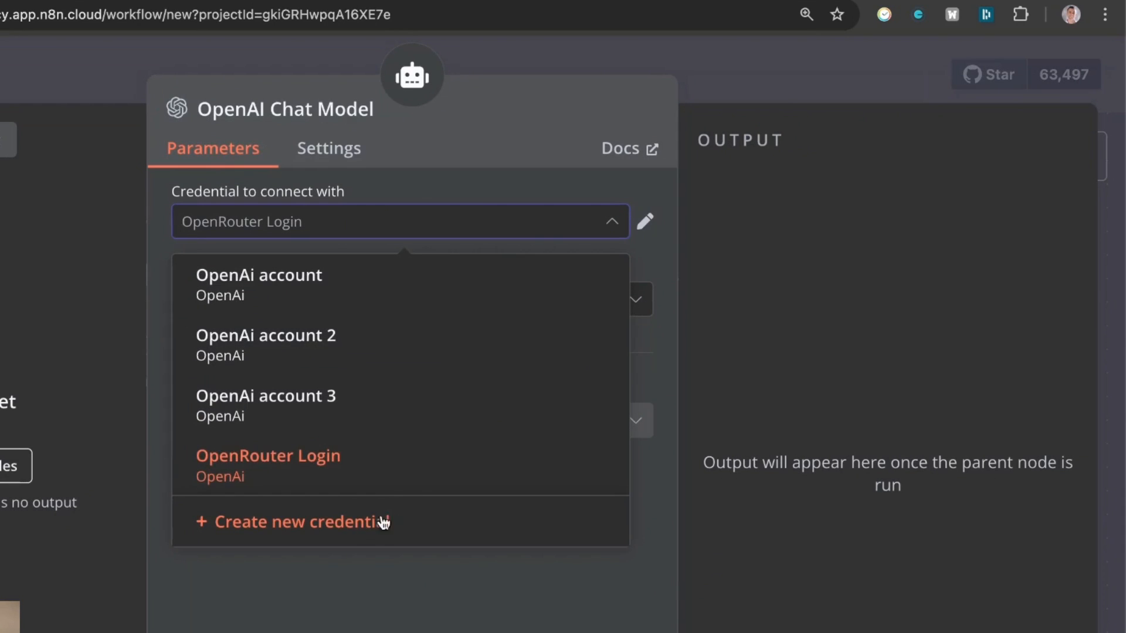
left_click(326, 594)
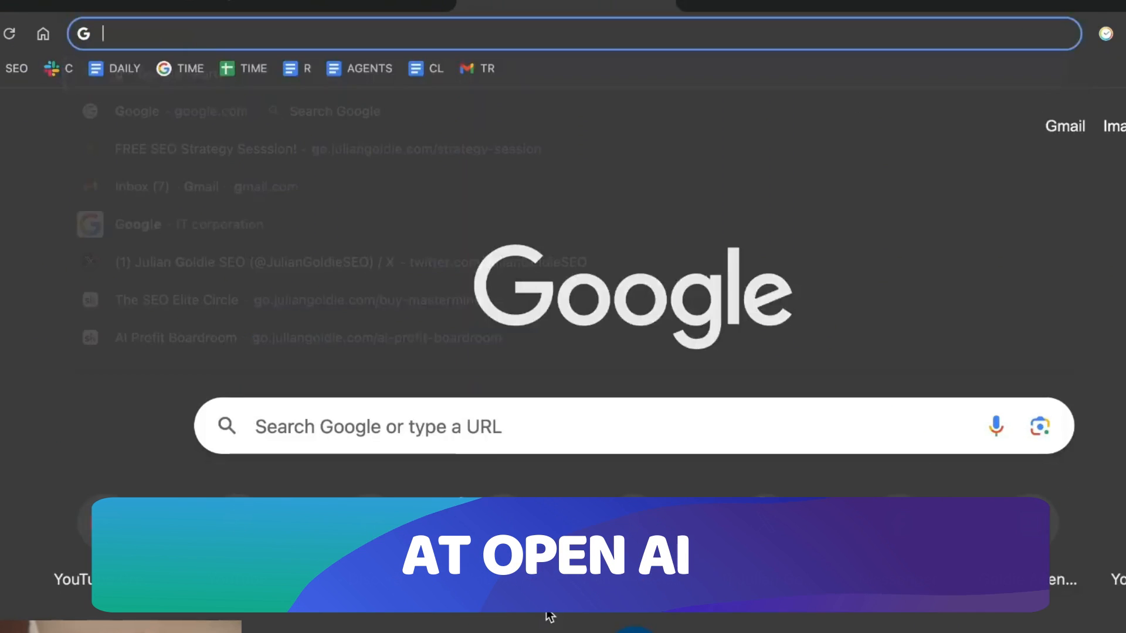
Go to openai.com in a separate browser tab and enter the developer platform through the API Platform's login
type("openai")
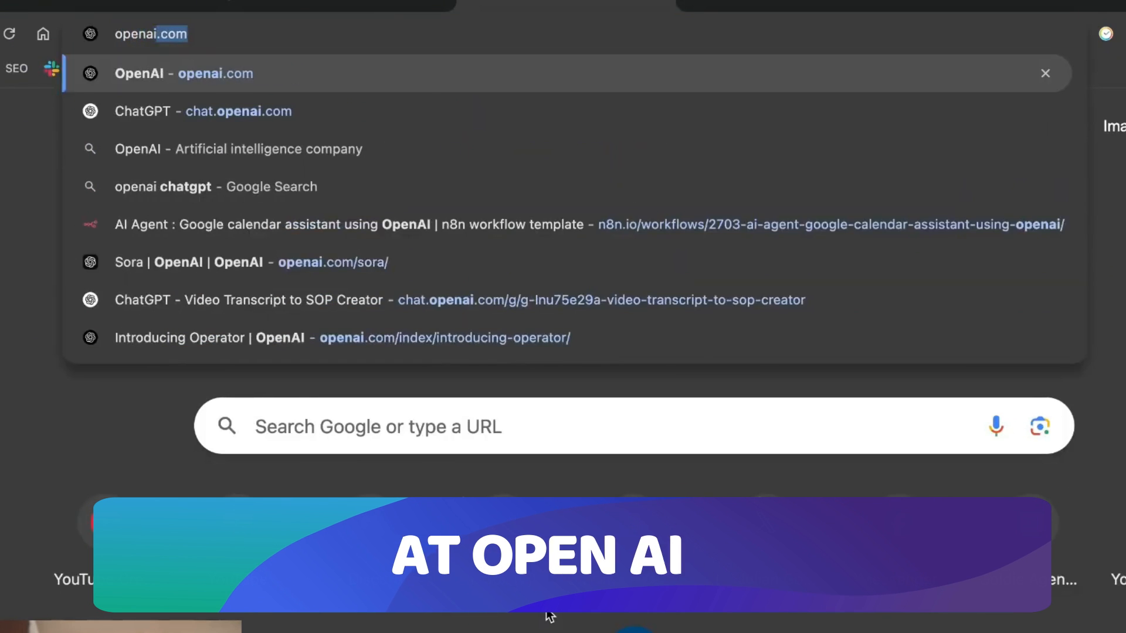
key("Return")
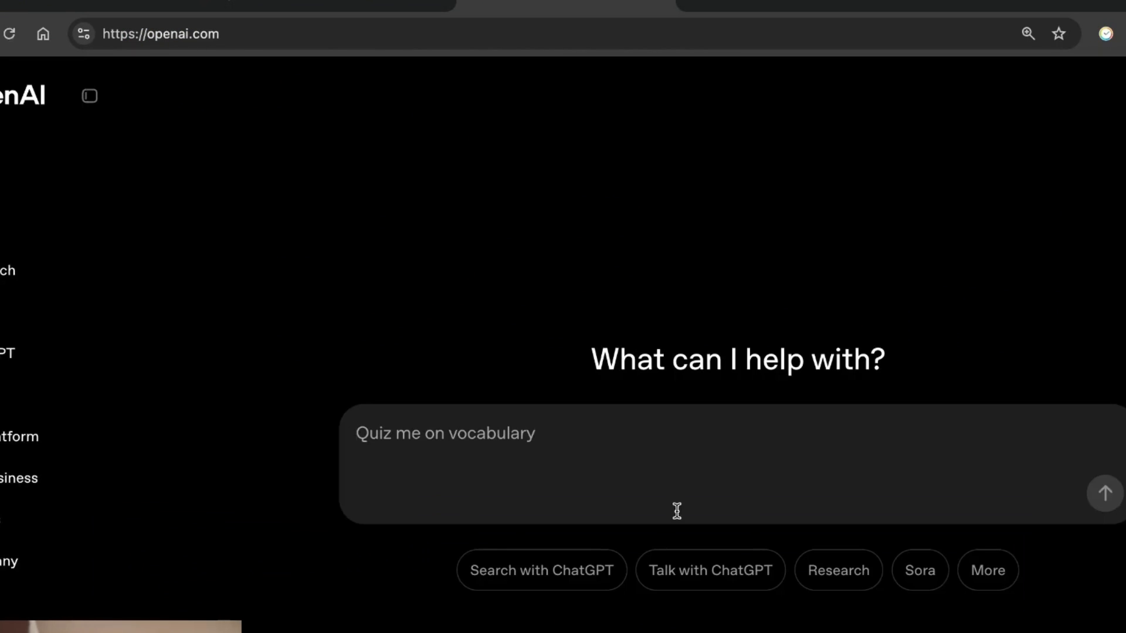
key("super+l")
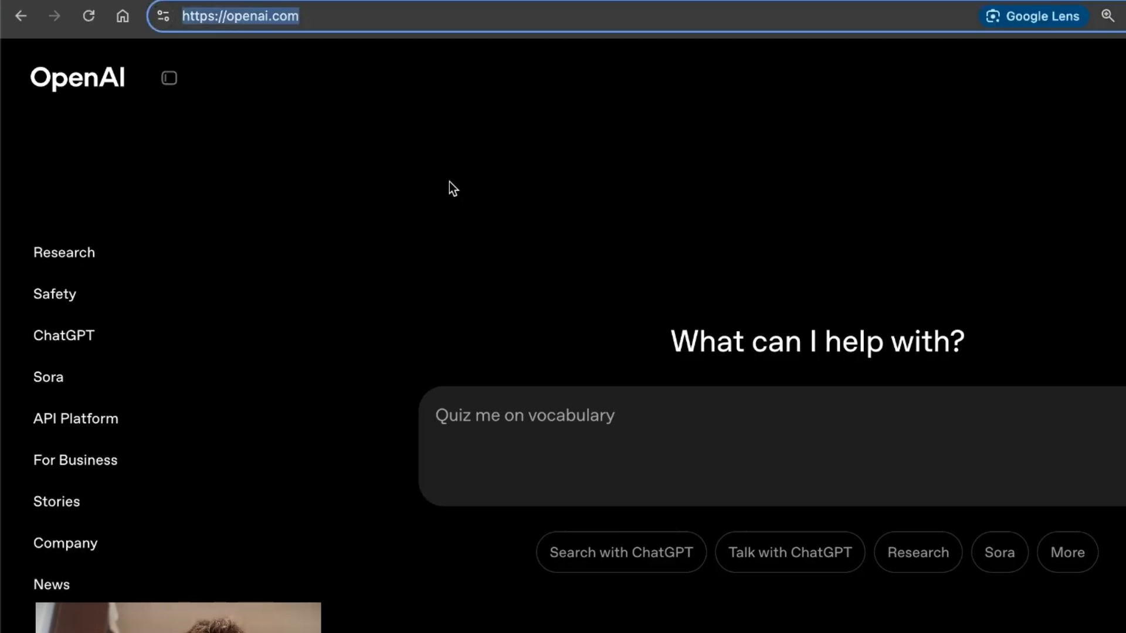
type("google")
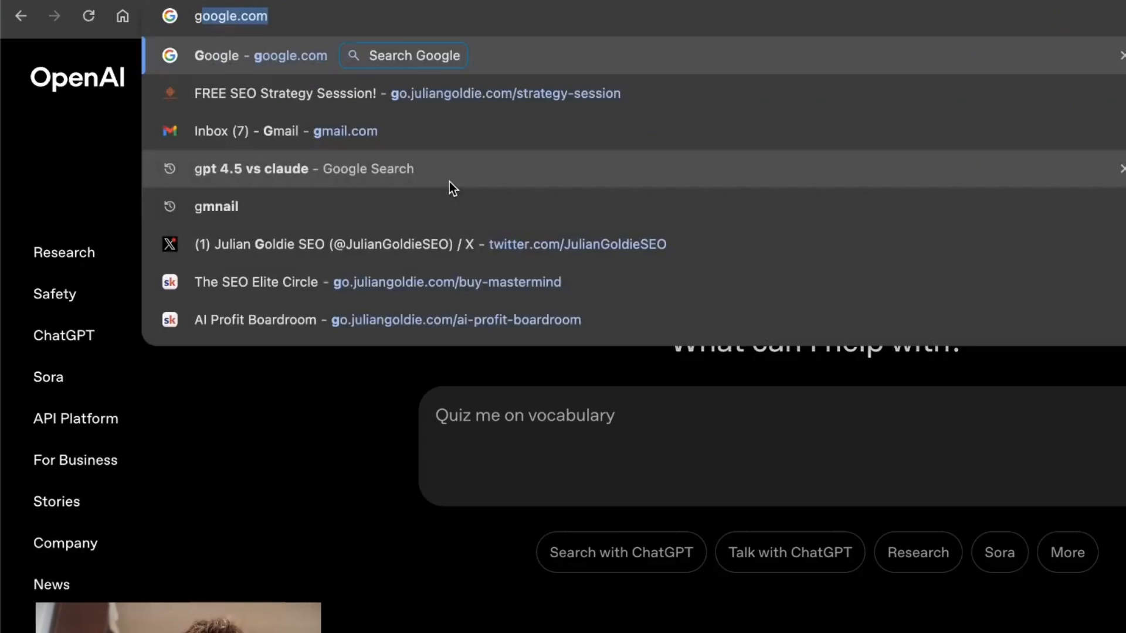
left_click(44, 419)
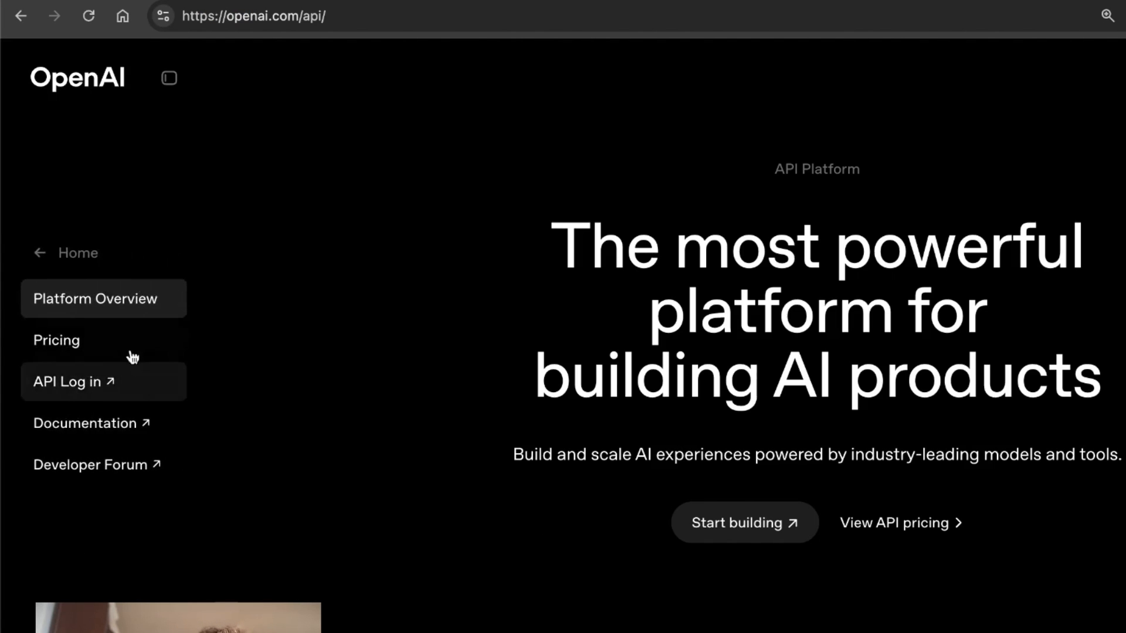
left_click(114, 382)
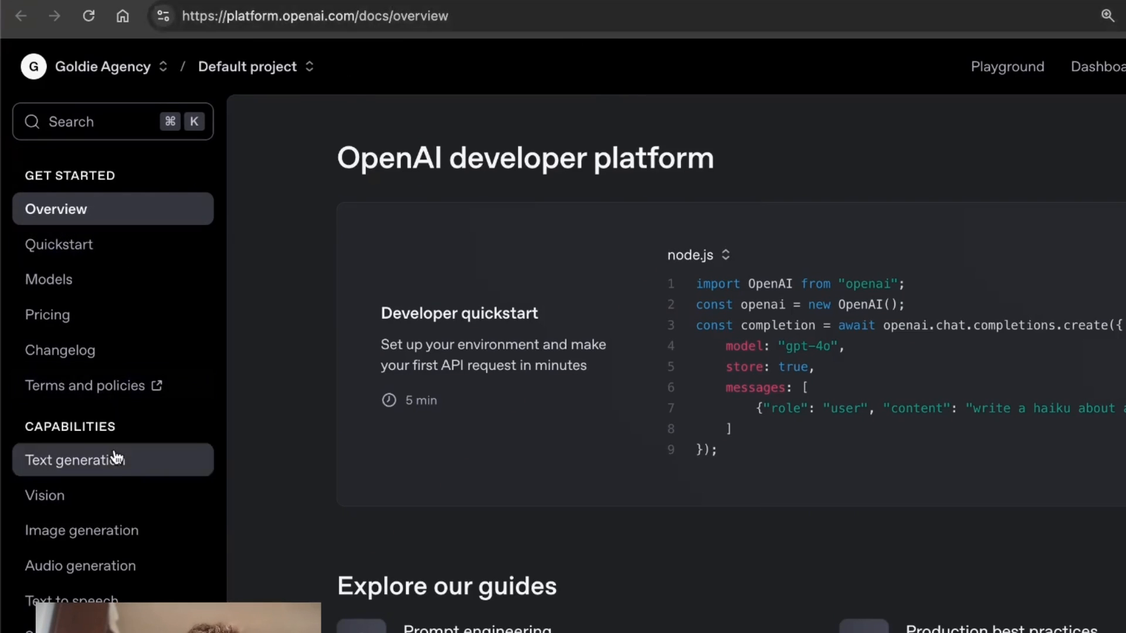
Open the API keys page in the OpenAI organization settings and look through the list of existing keys
scroll(115, 454, "down", 15)
scroll(116, 455, "down", 5)
scroll(116, 454, "up", 20)
left_click(1007, 67)
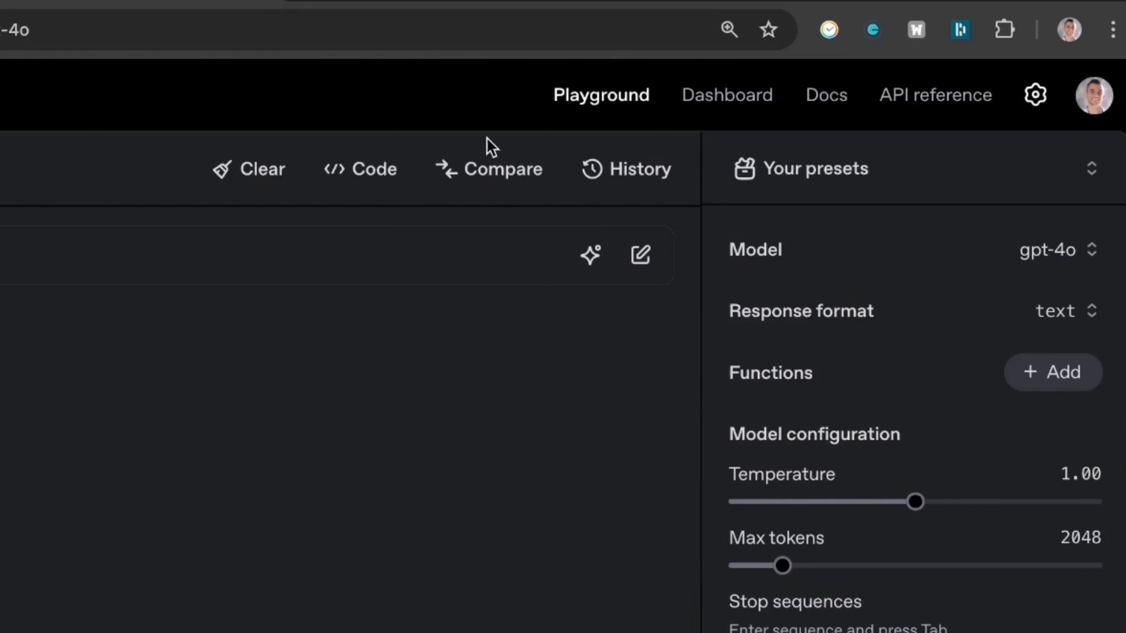
left_click(1036, 96)
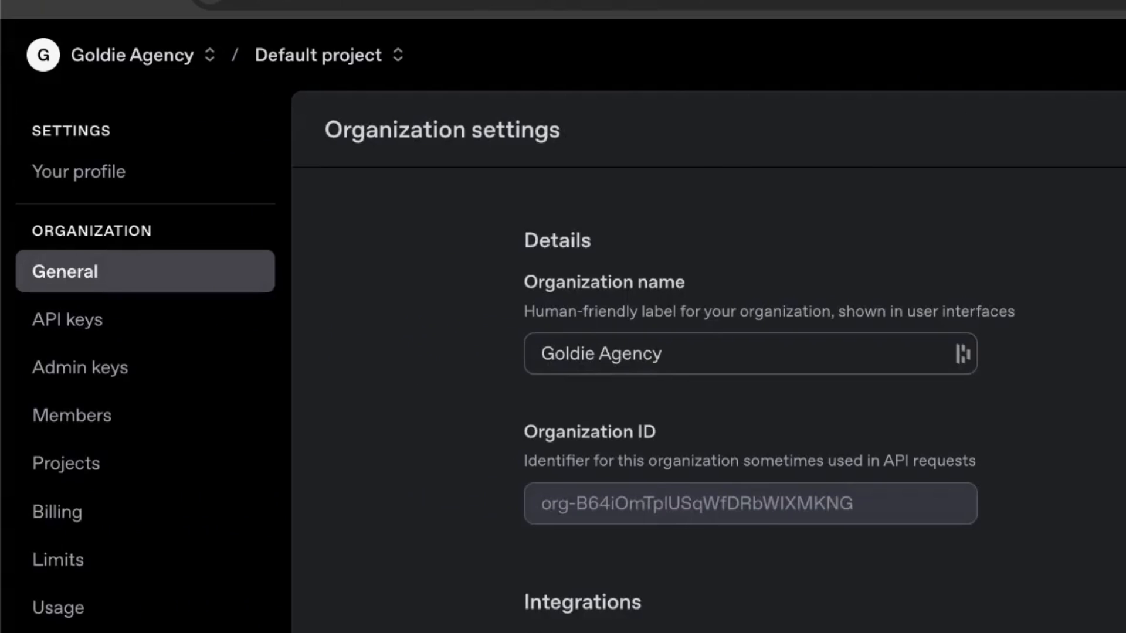
left_click(63, 334)
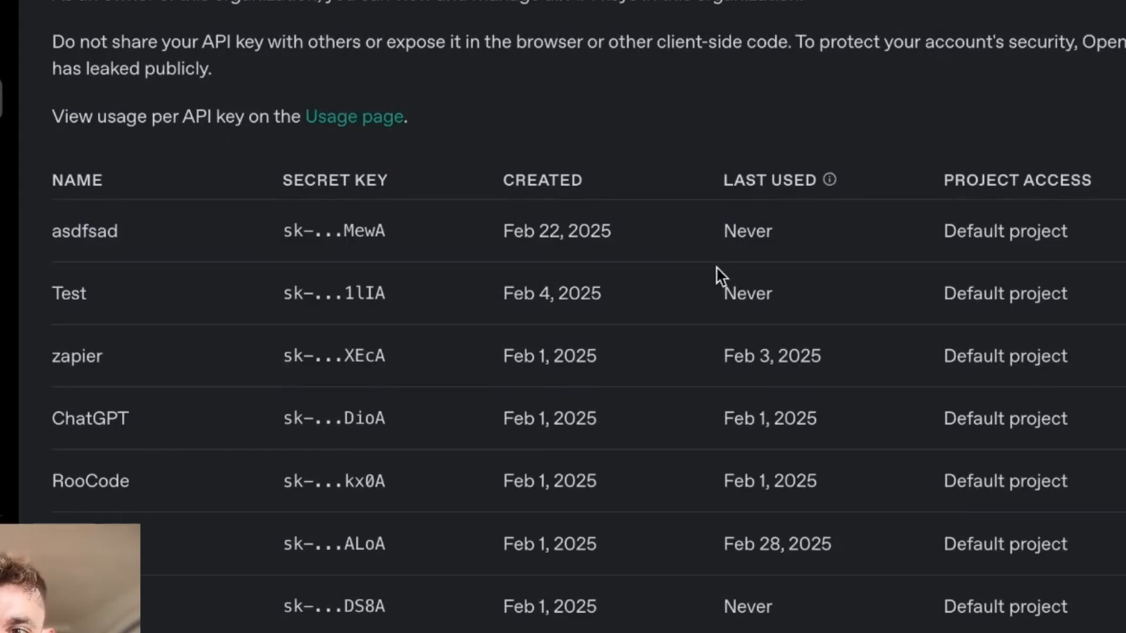
scroll(1006, 446, "down", 10)
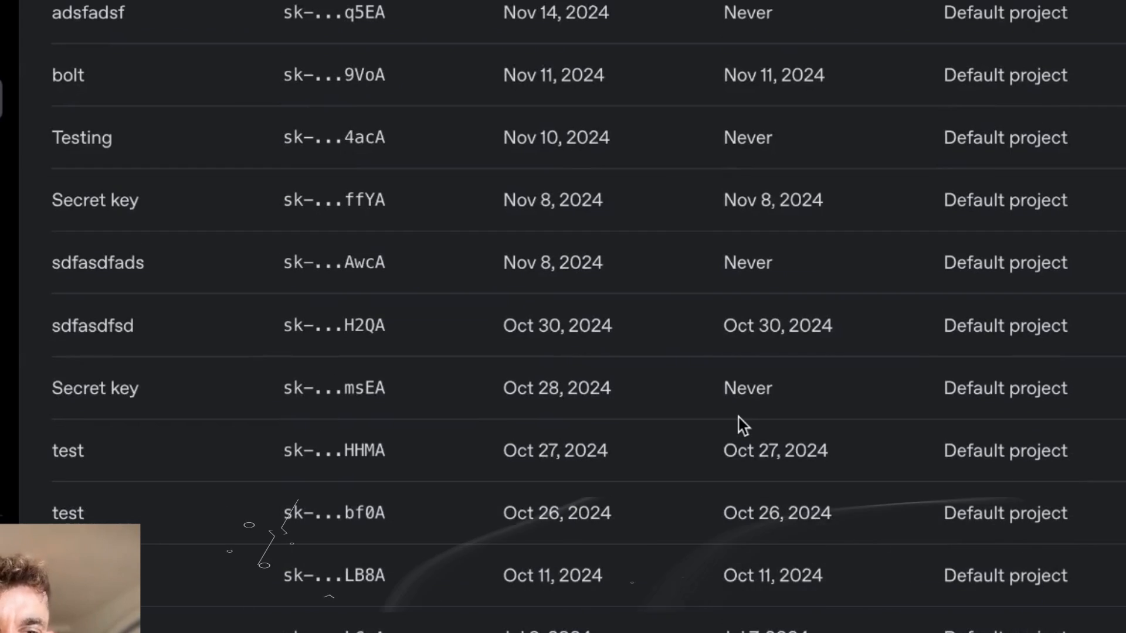
scroll(739, 417, "up", 7)
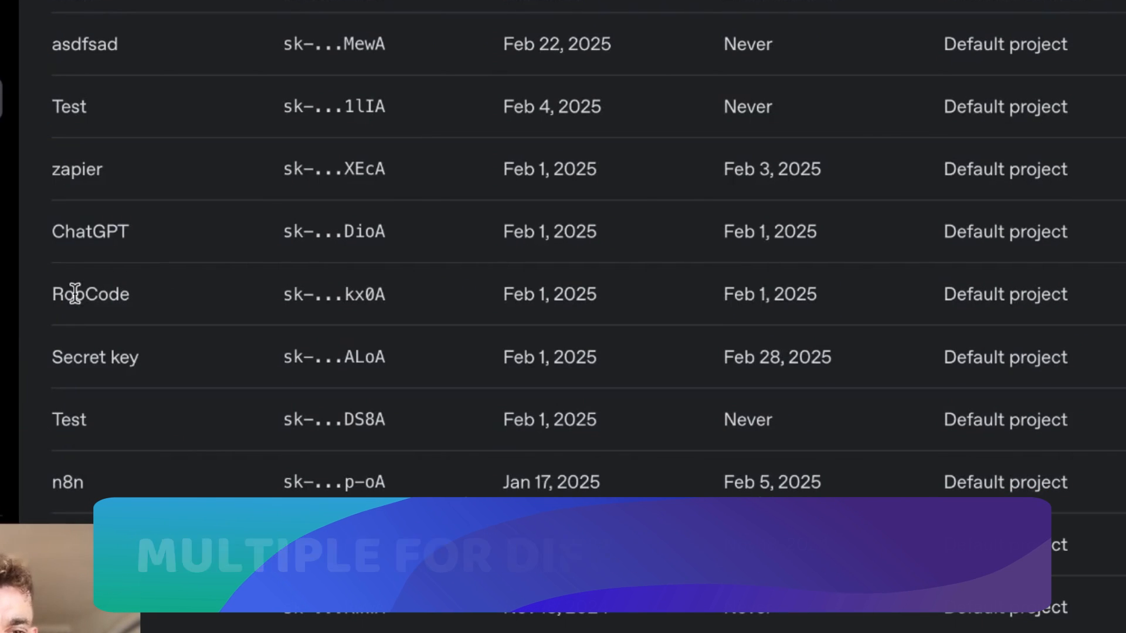
Return to the OpenAI Chat Model settings in n8n and choose openai/gpt-4.5-preview as the model
scroll(65, 164, "down", 1)
scroll(66, 167, "up", 4)
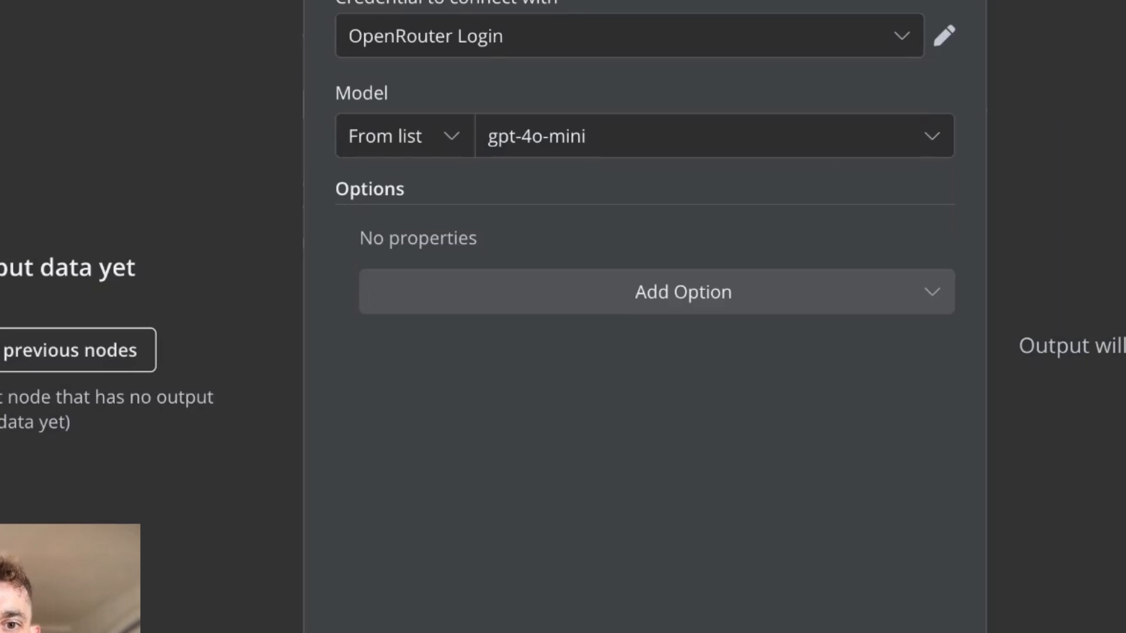
left_click(632, 150)
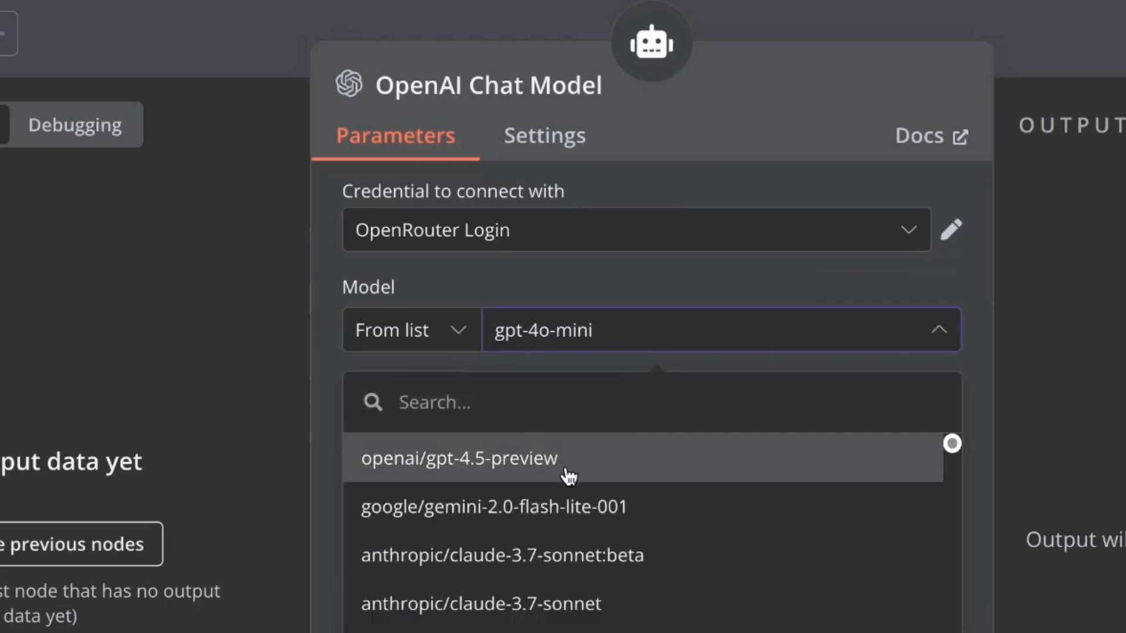
left_click(535, 463)
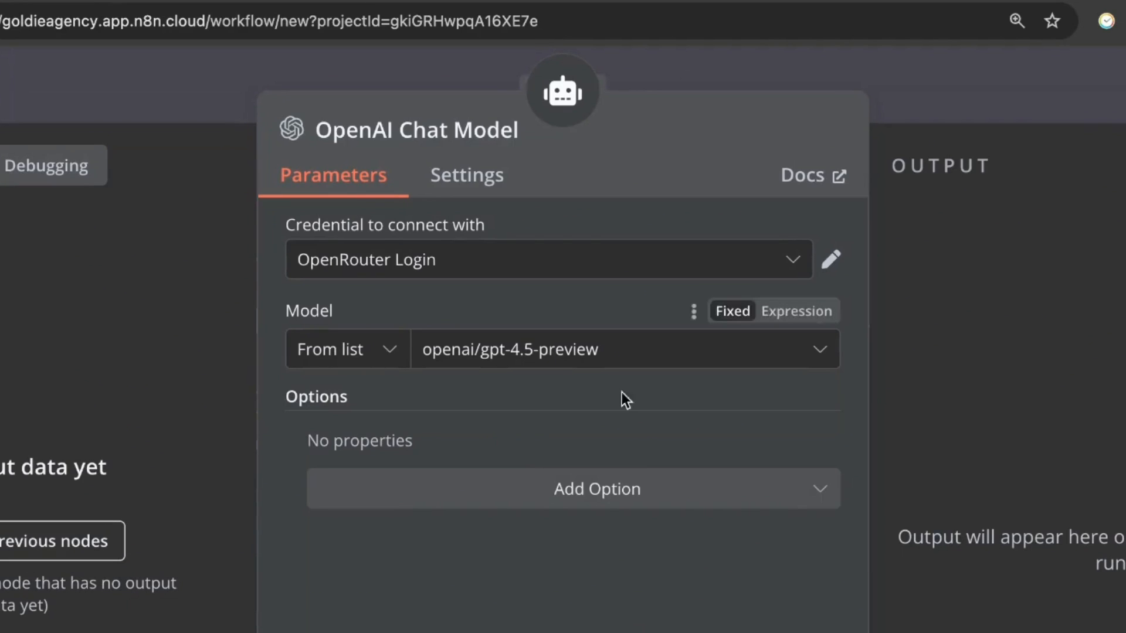
Look over the extra options that can be added to the OpenAI Chat Model, without adding any
left_click(604, 504)
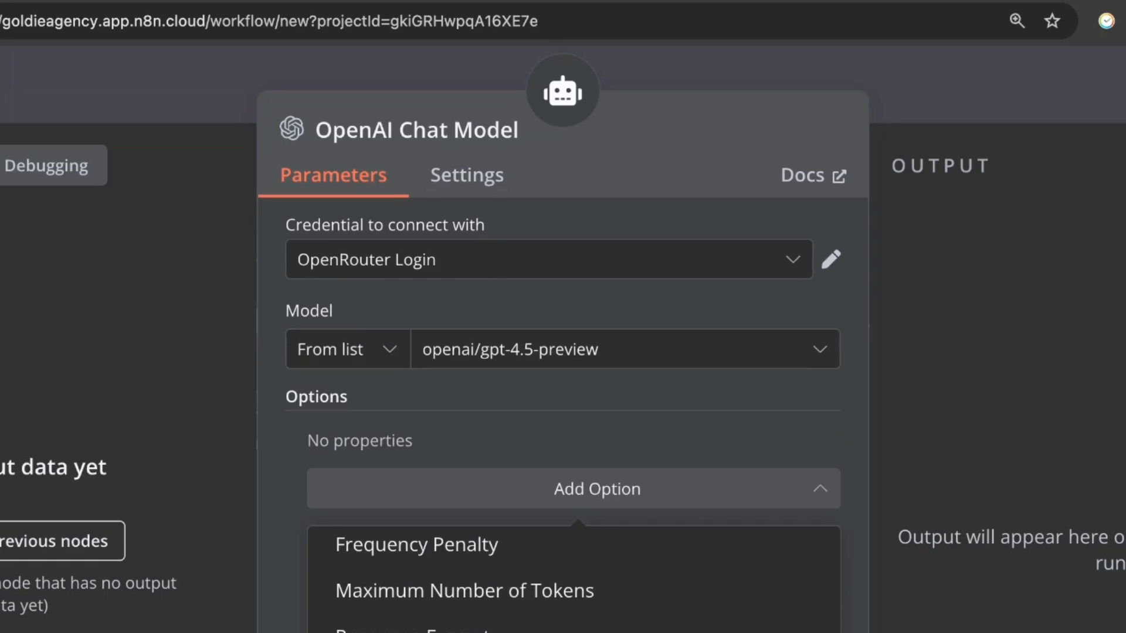
left_click(571, 452)
left_click(593, 489)
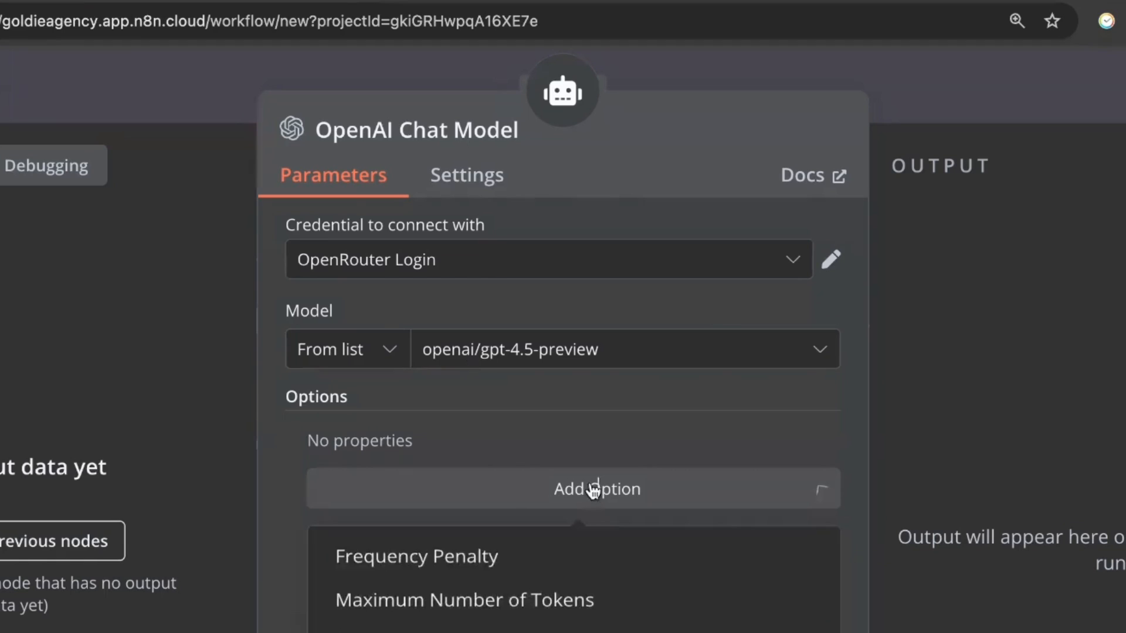
left_click(560, 420)
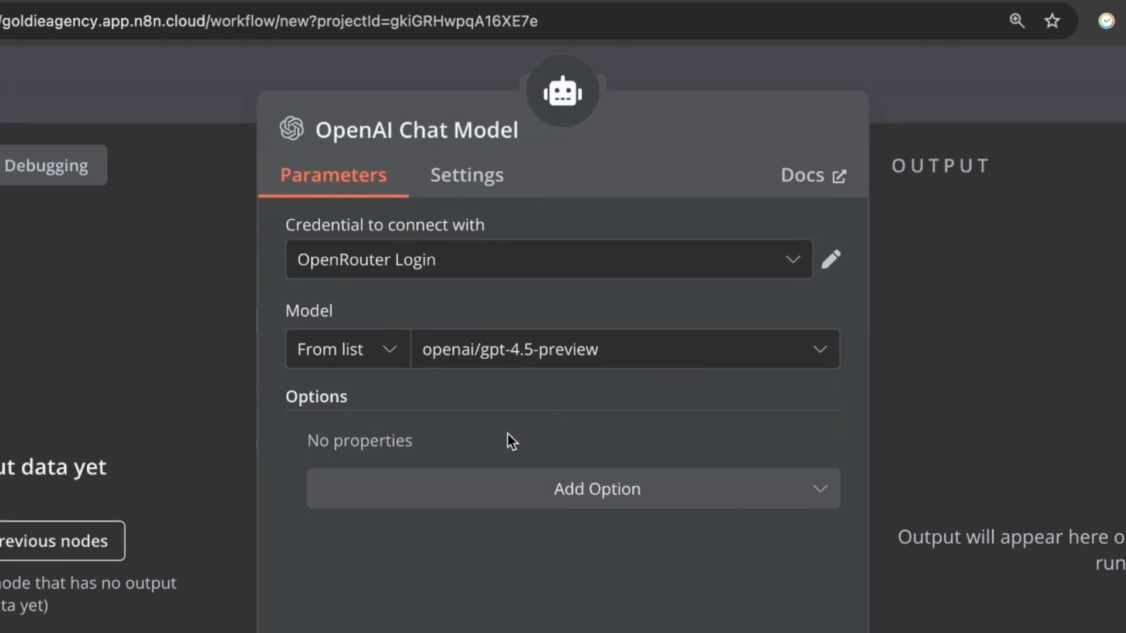
left_click(494, 489)
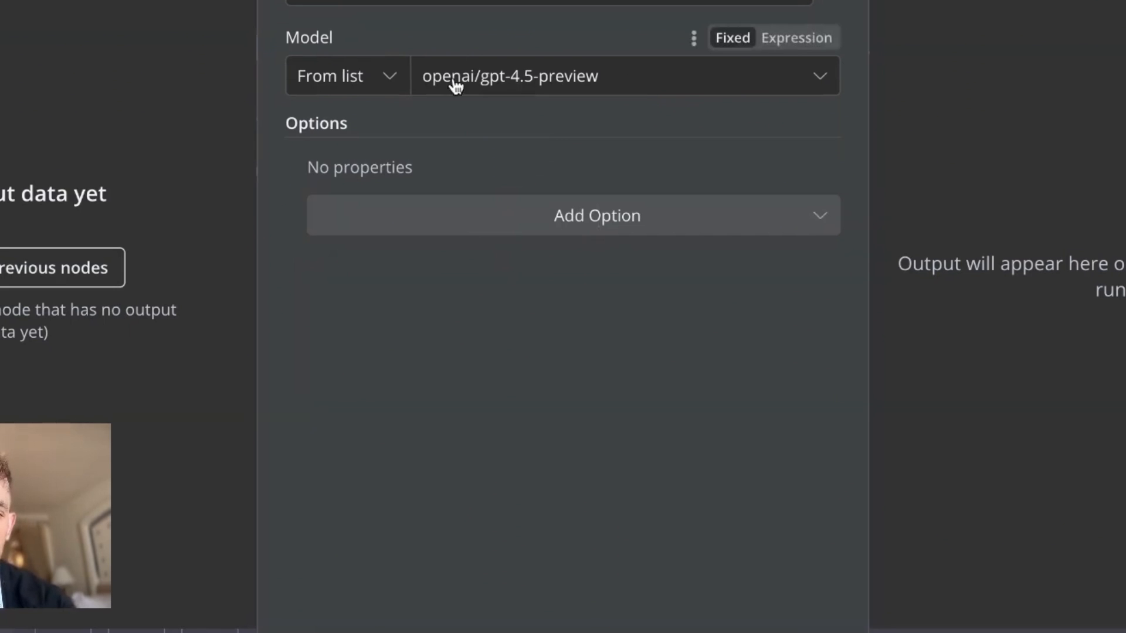
Browse the chat model's available models and saved credentials, keeping the current choices, and return to the canvas
left_click(546, 92)
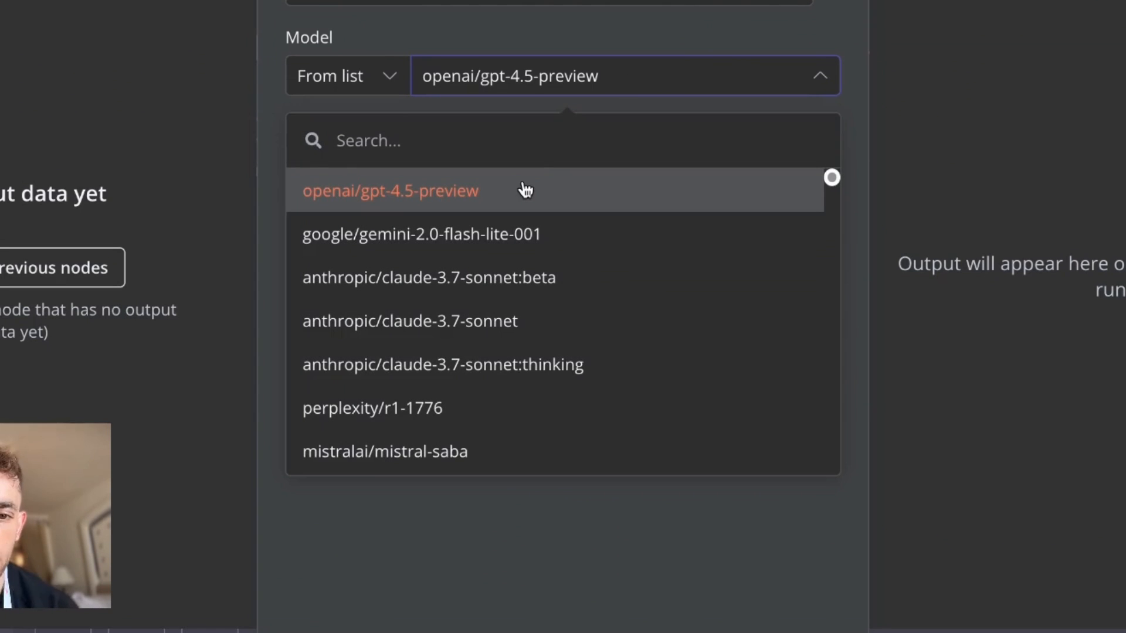
left_click(545, 151)
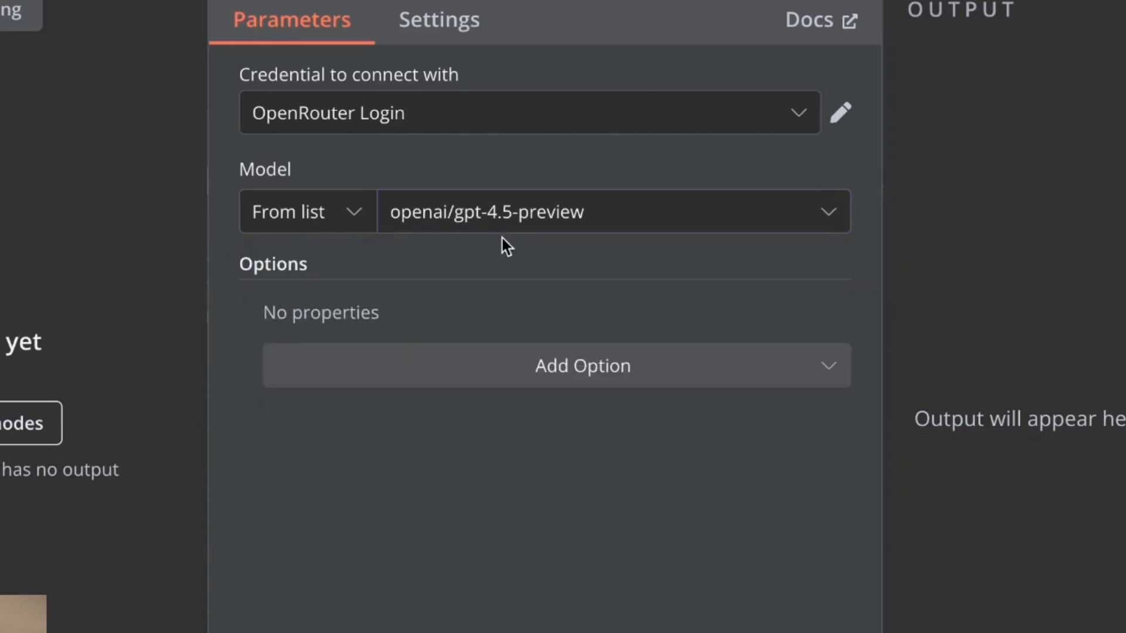
left_click(466, 217)
scroll(514, 584, "down", 3)
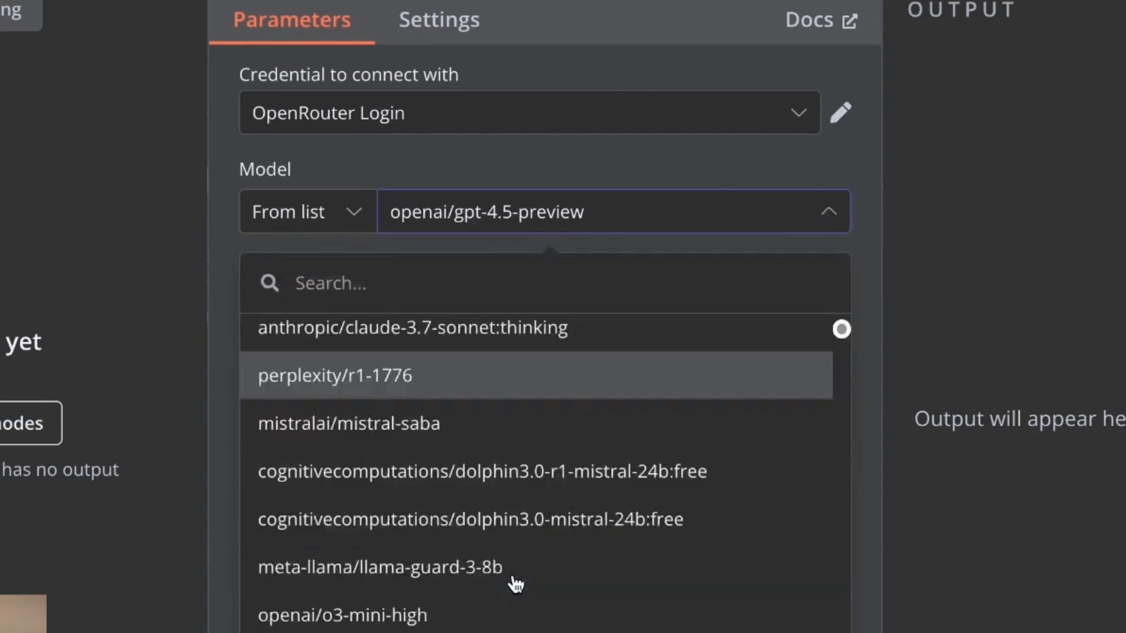
scroll(515, 583, "down", 15)
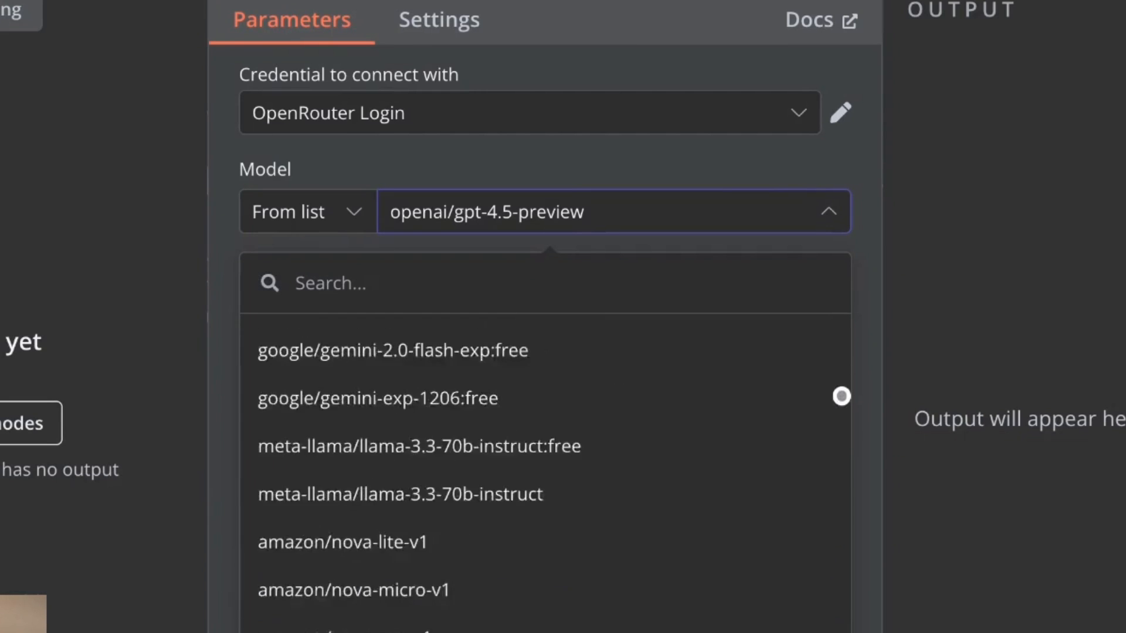
left_click(521, 224)
left_click(461, 131)
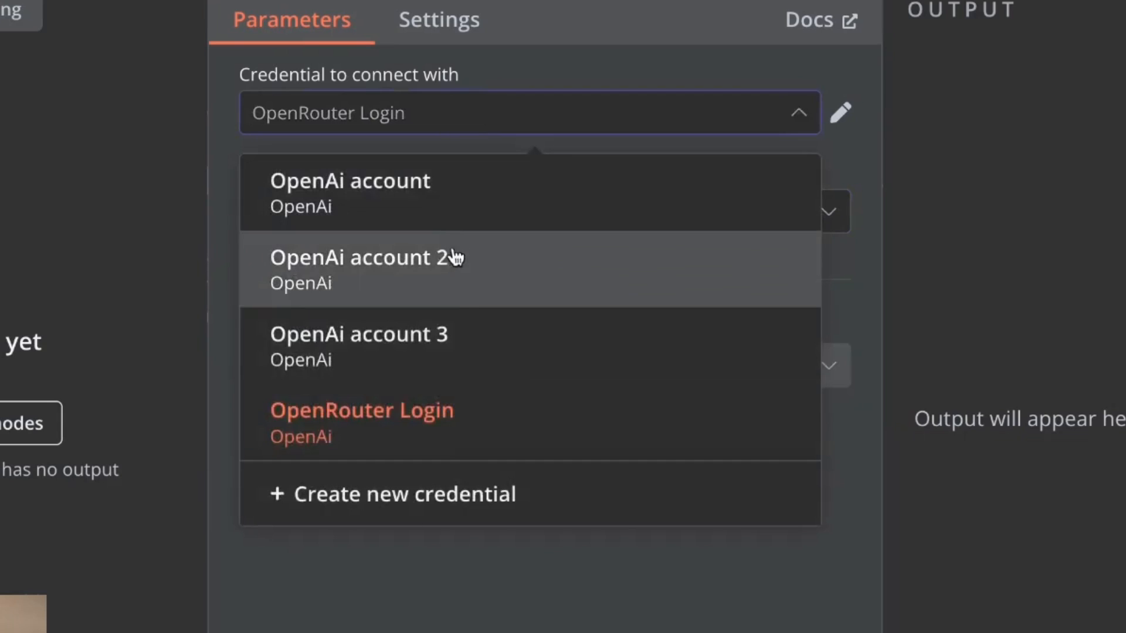
left_click(432, 585)
key("Escape")
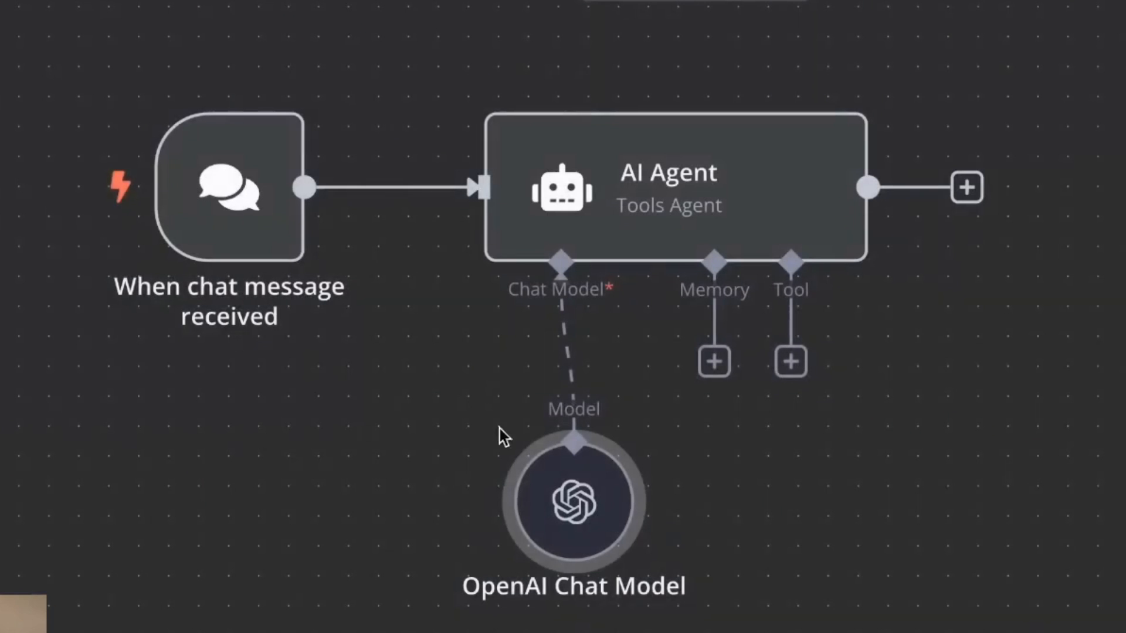
Move the OpenAI Chat Model node further left below the AI Agent and recheck its credential choices
left_click_drag(581, 498, 461, 497)
double_click(461, 498)
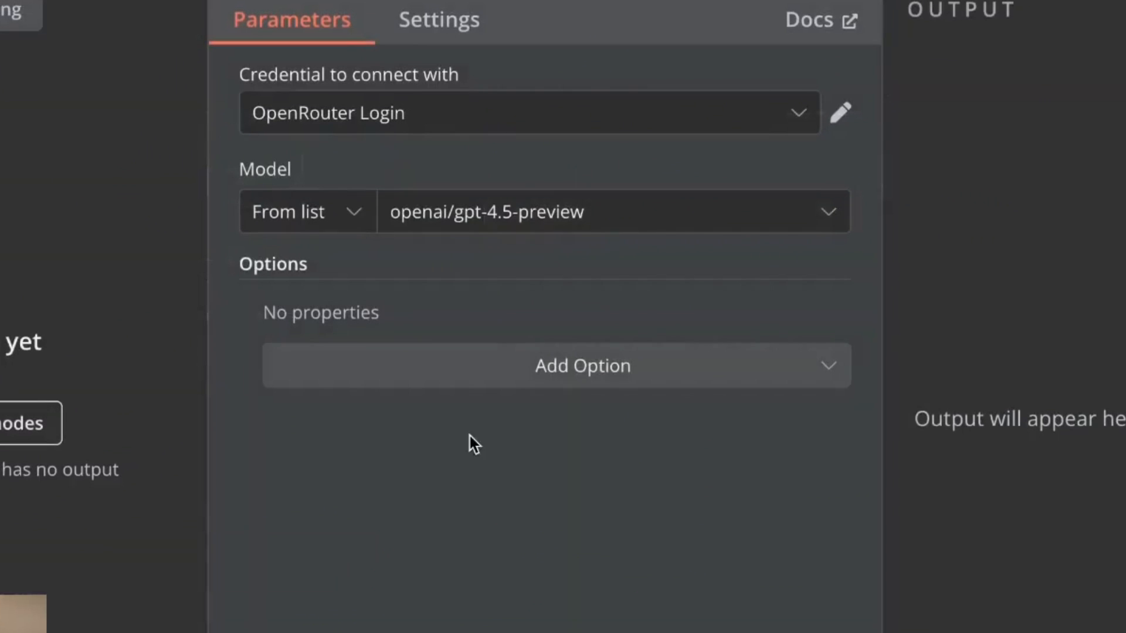
left_click(443, 119)
left_click(329, 620)
key("Escape")
Reopen the OpenAI Chat Model settings, look through the model list again, and return to the canvas
mouse_move(831, 262)
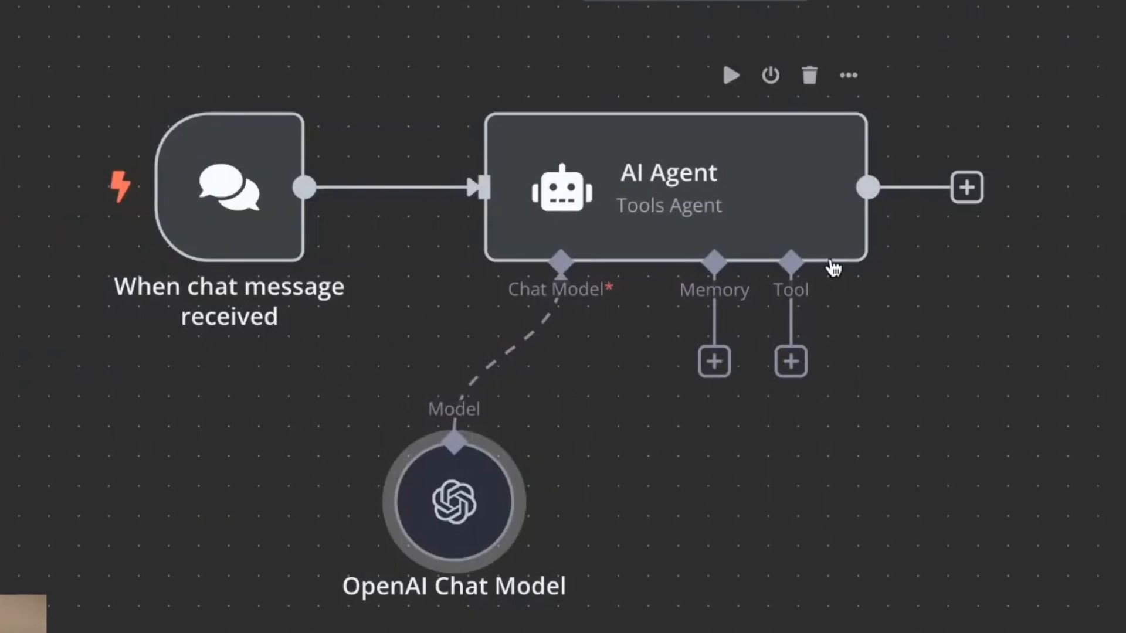
double_click(445, 530)
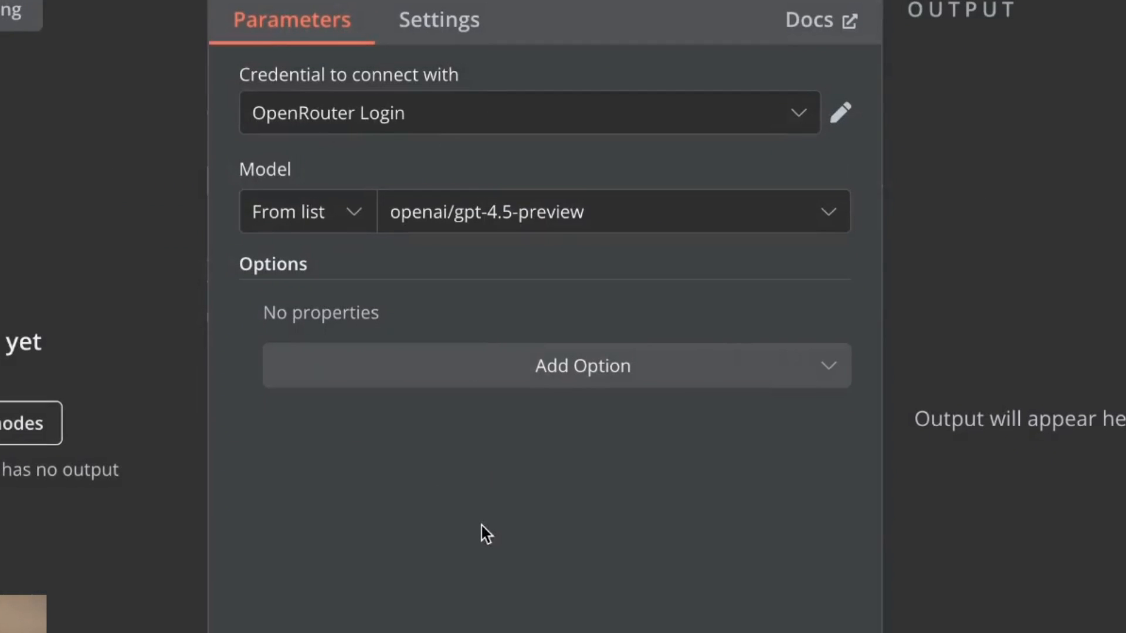
left_click(540, 216)
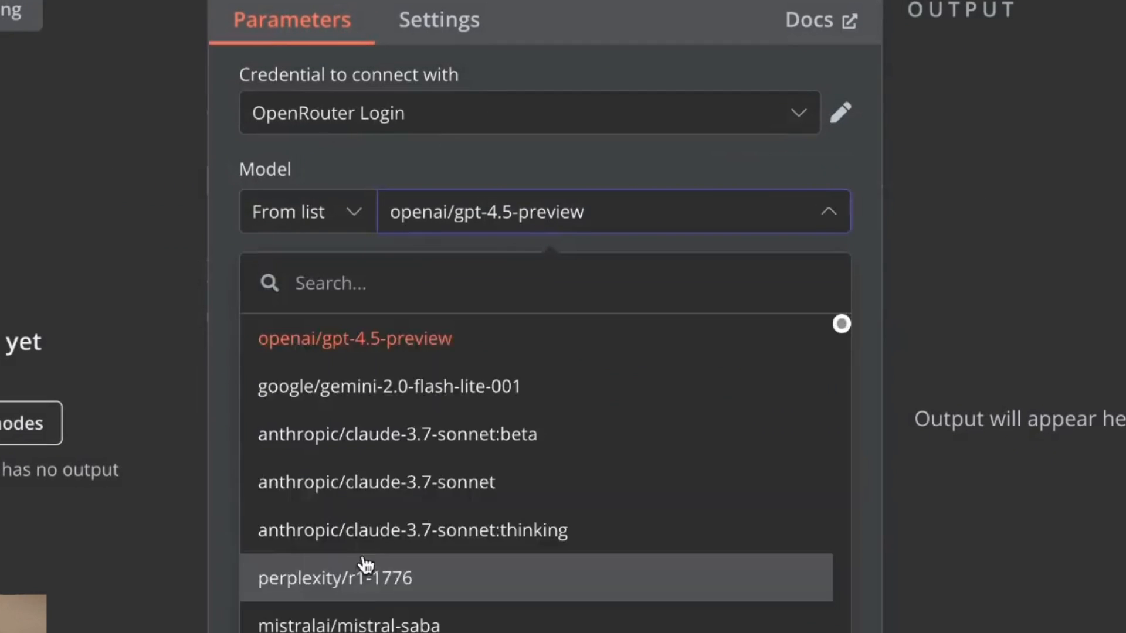
scroll(421, 477, "down", 15)
scroll(421, 477, "up", 15)
key("Escape")
key("Escape")
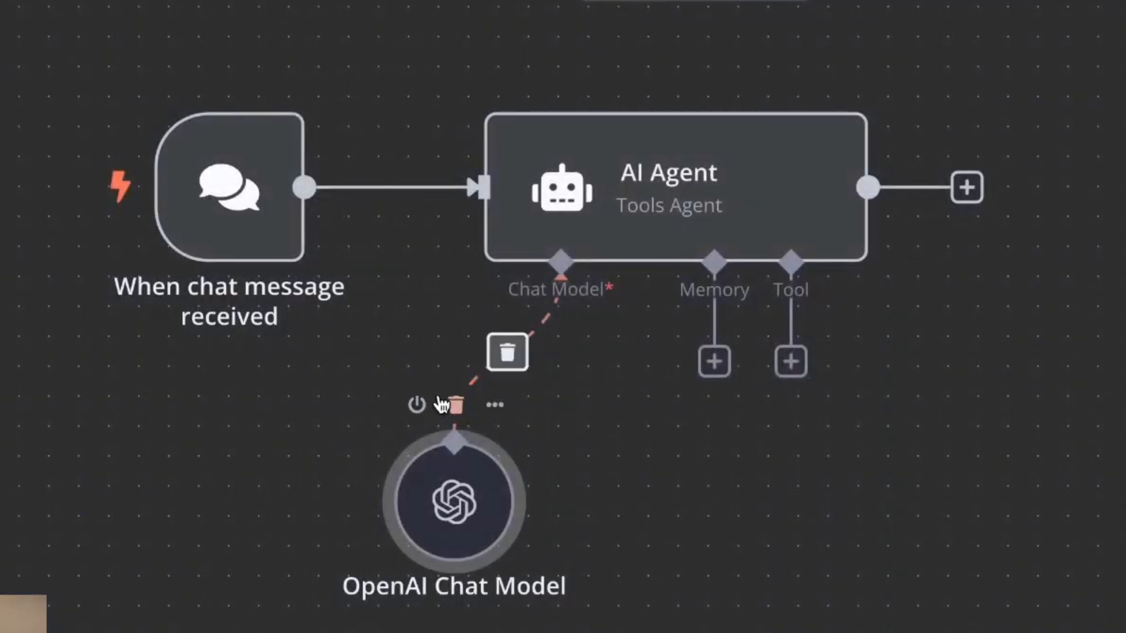
Shift the chat trigger, AI Agent and OpenAI Chat Model nodes to the left on the canvas
left_click(633, 180)
left_click_drag(223, 208, 135, 202)
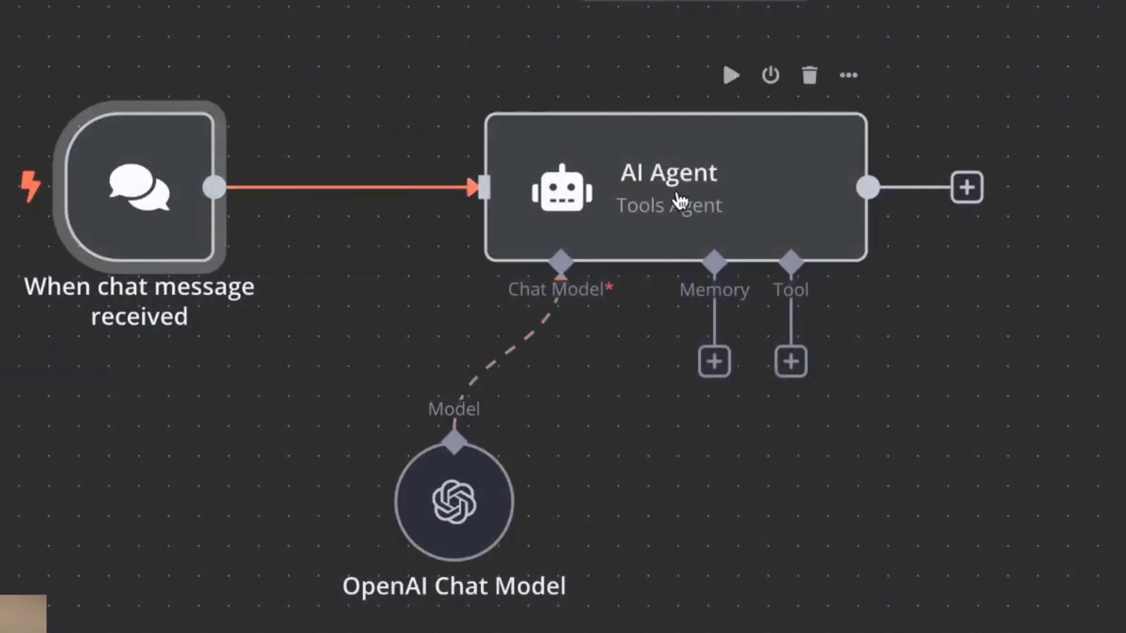
left_click_drag(680, 202, 565, 199)
left_click_drag(455, 531, 309, 532)
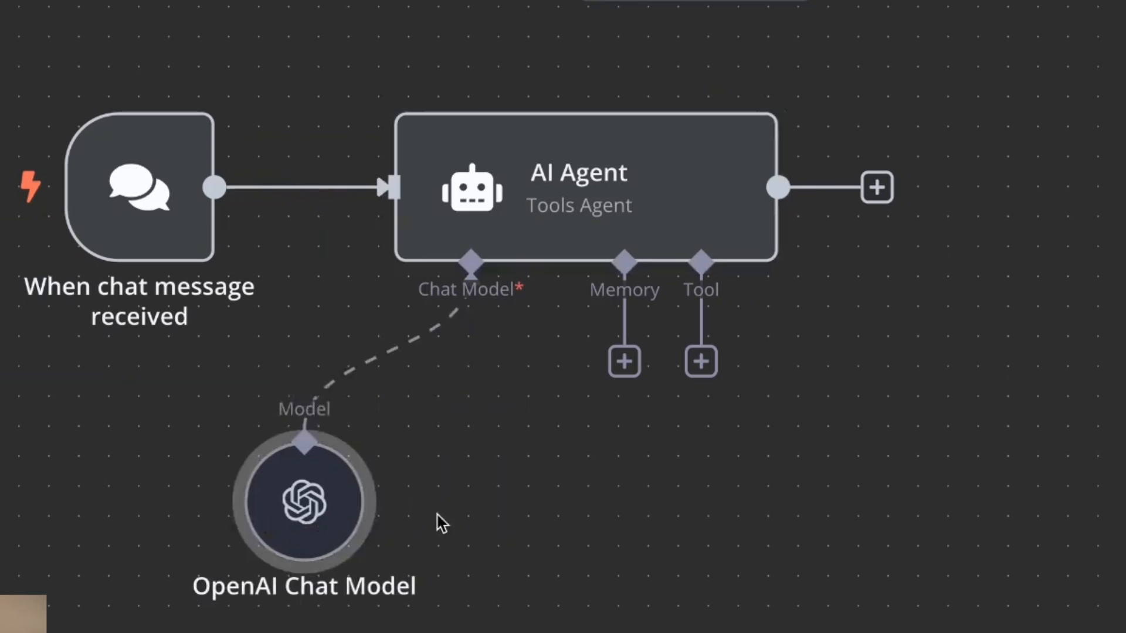
Attach a Window Buffer Memory to the AI Agent's memory connection and set its context window length to 10
left_click(624, 361)
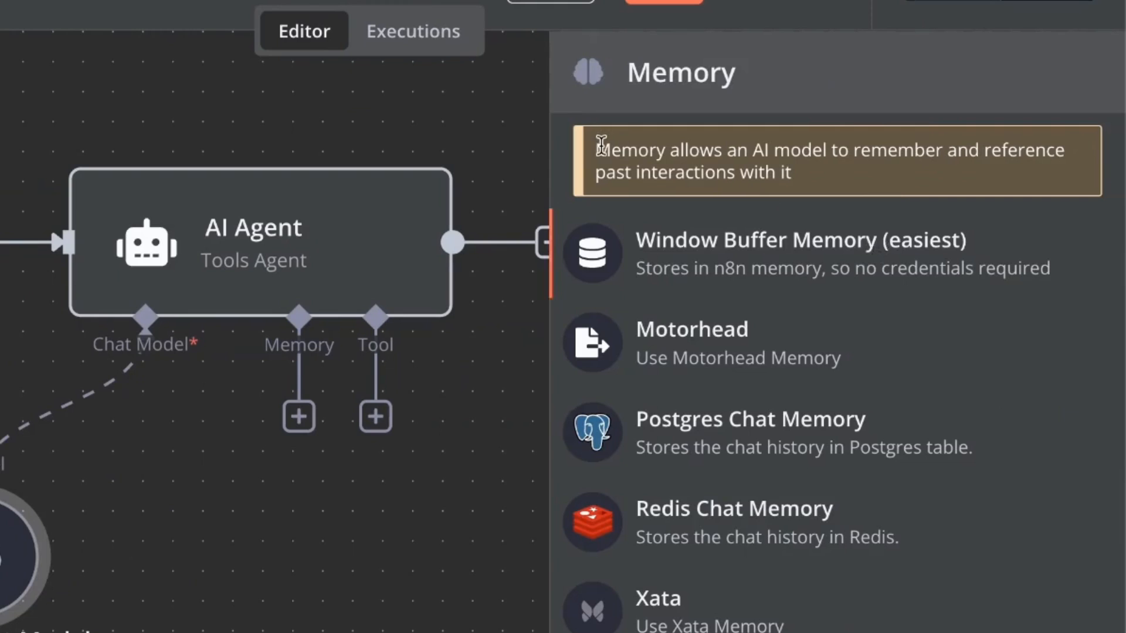
left_click_drag(584, 150, 973, 175)
left_click(699, 174)
left_click(732, 251)
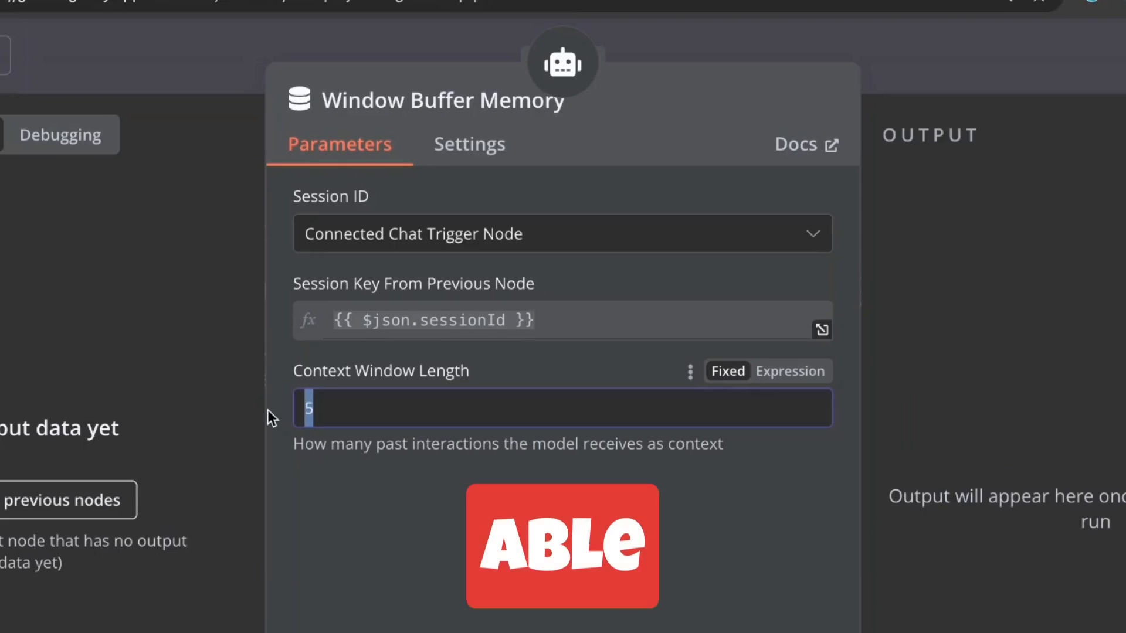
type("10")
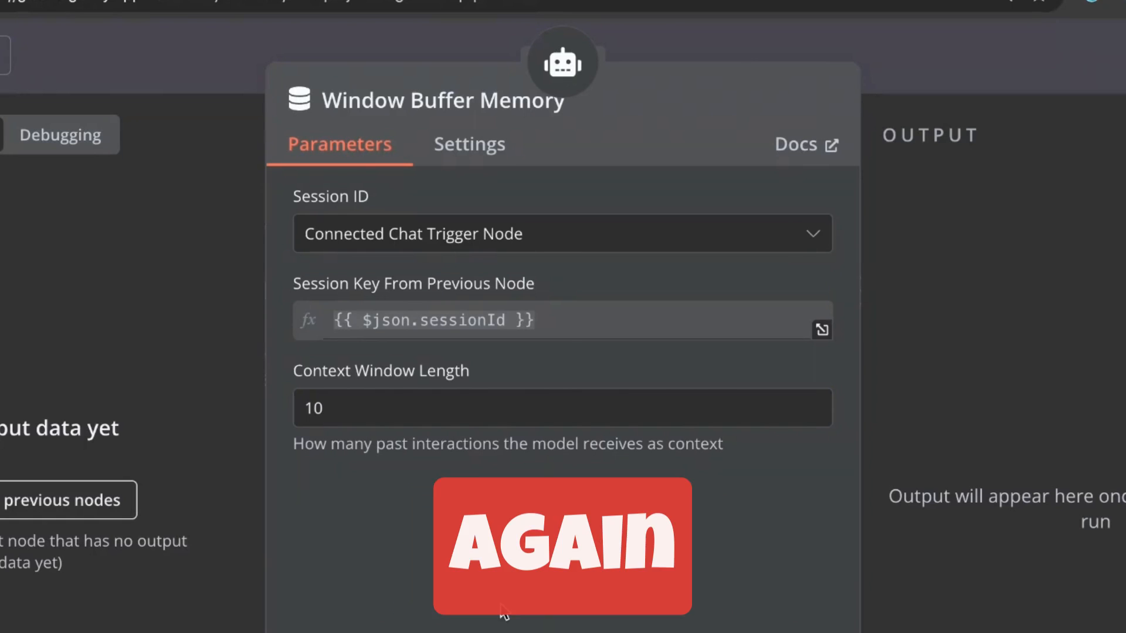
key("Escape")
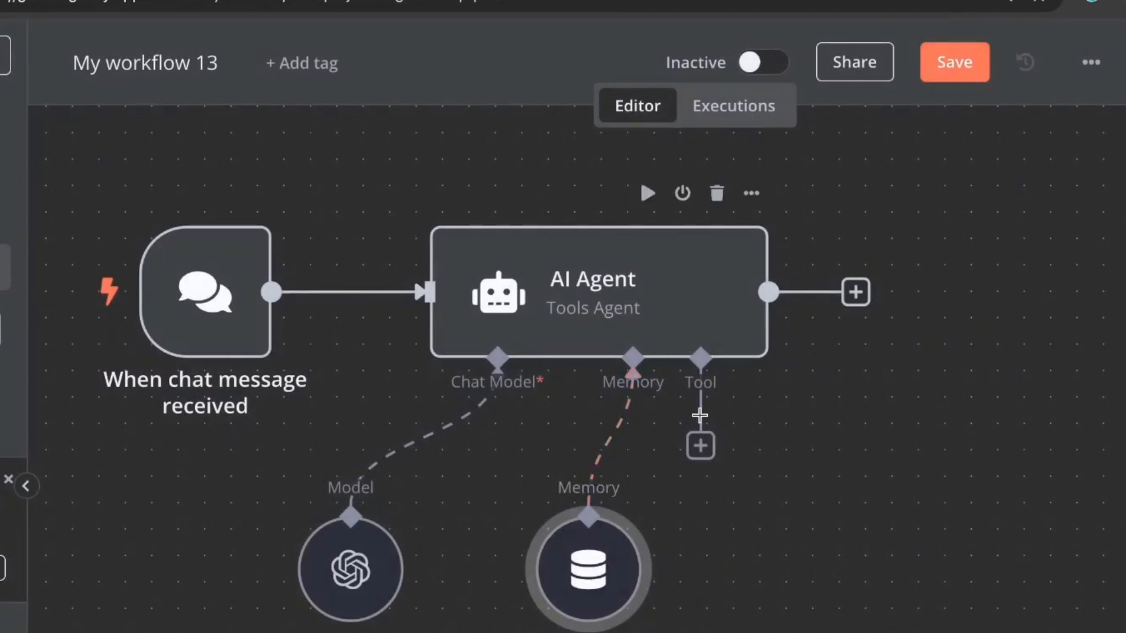
Attach a Gmail Tool to the AI Agent's tool connection, using the Gmail account 2 credential
left_click(700, 446)
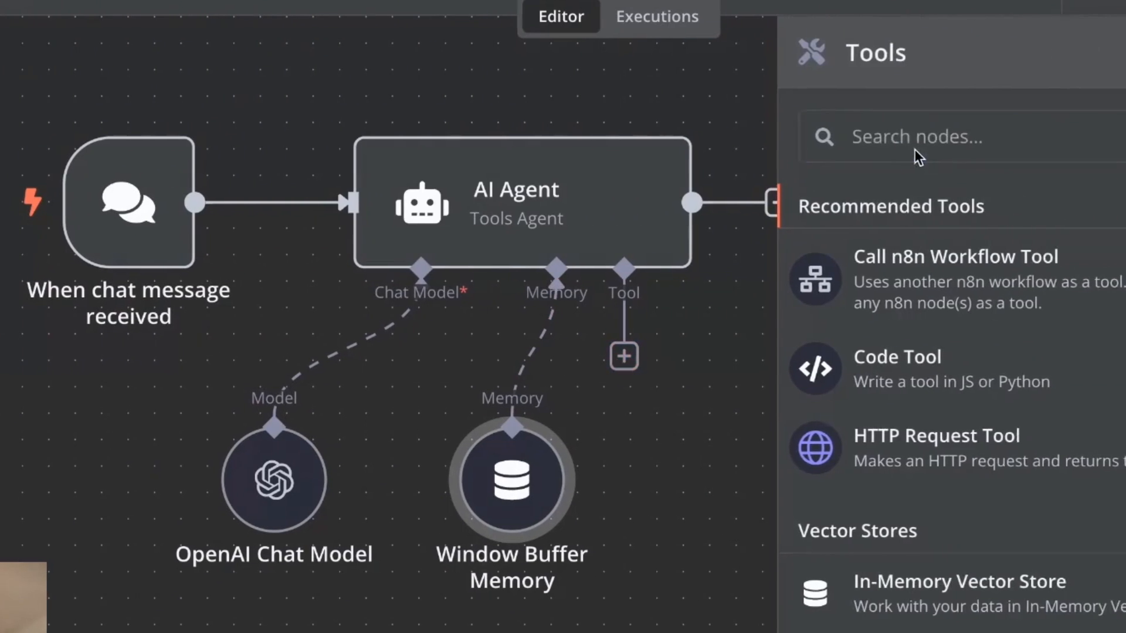
type("gmail")
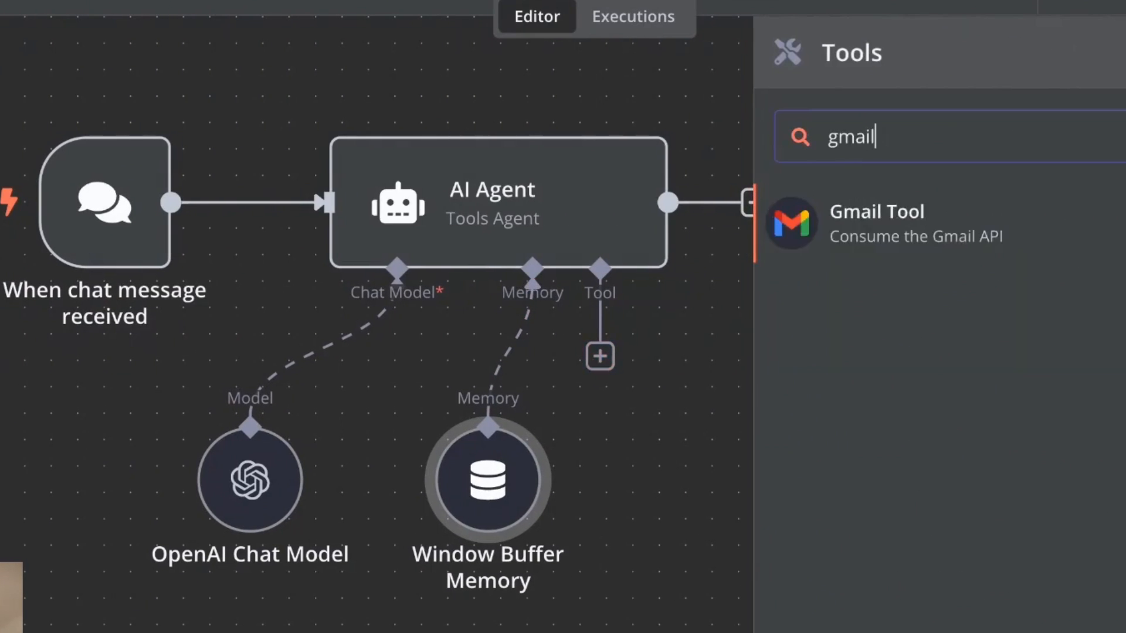
left_click(902, 217)
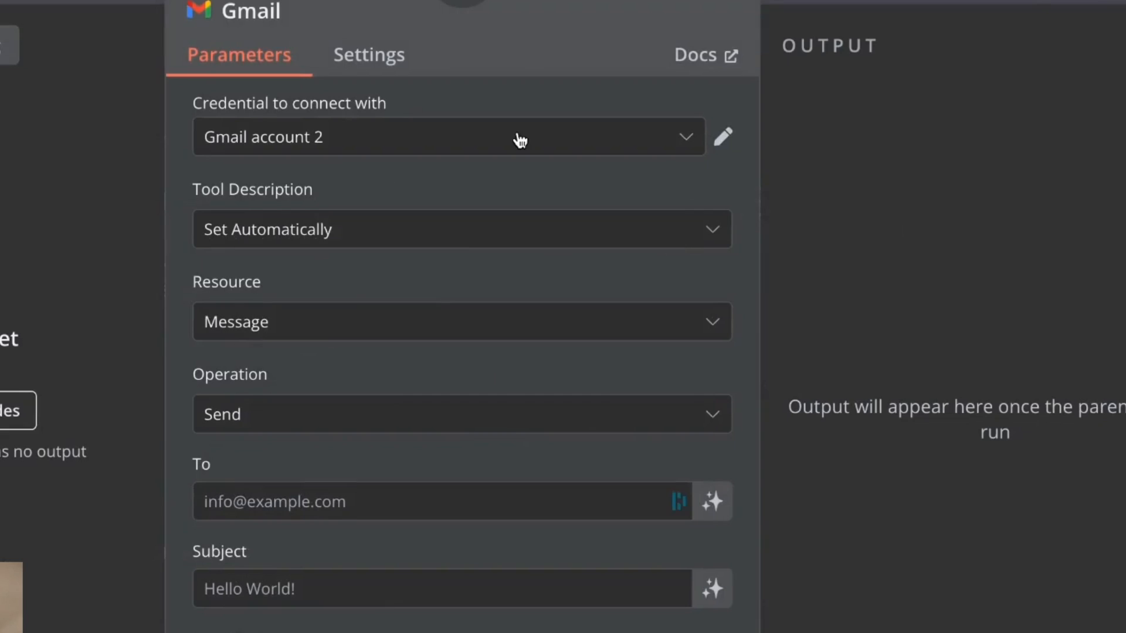
left_click(520, 141)
left_click(343, 342)
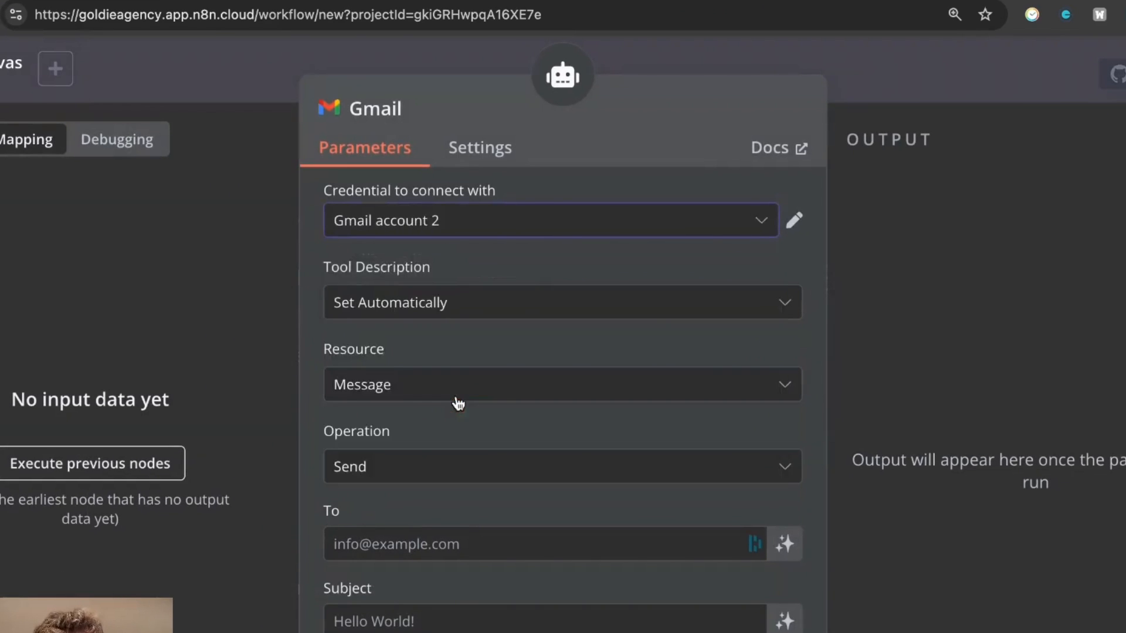
Inspect the connection settings of the Gmail account 2 credential and close them without reconnecting
left_click(794, 221)
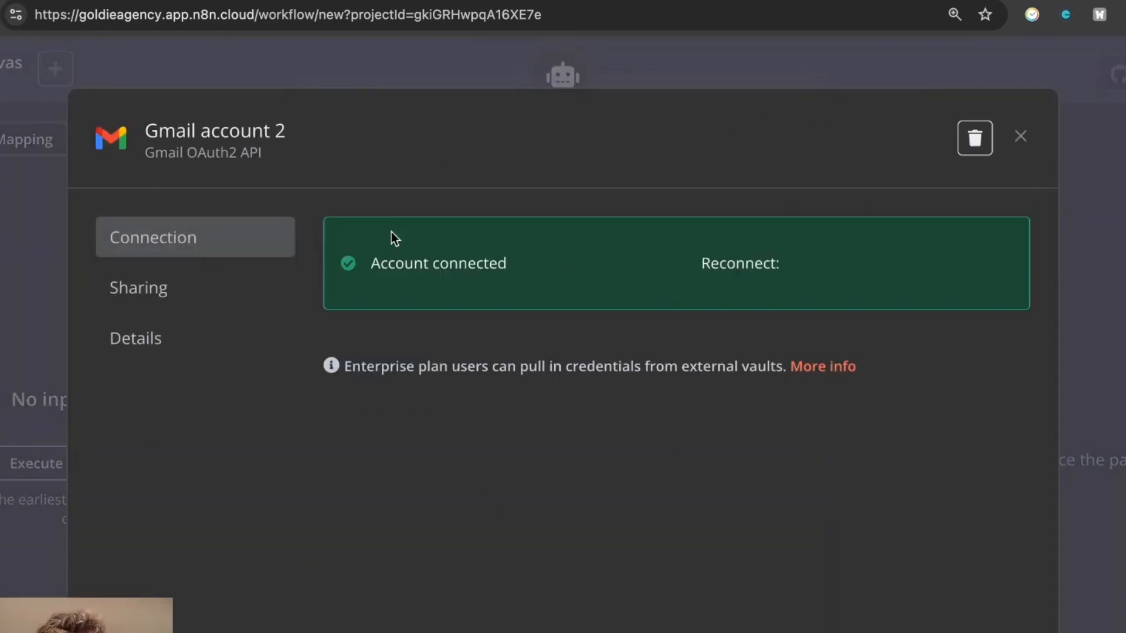
left_click(1021, 138)
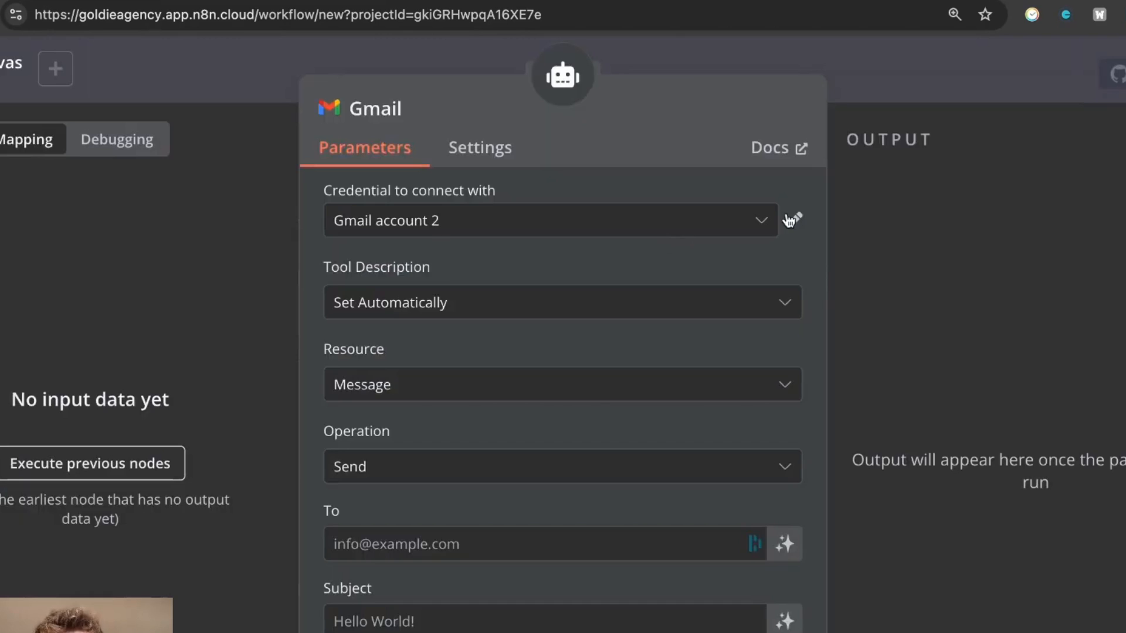
left_click(792, 221)
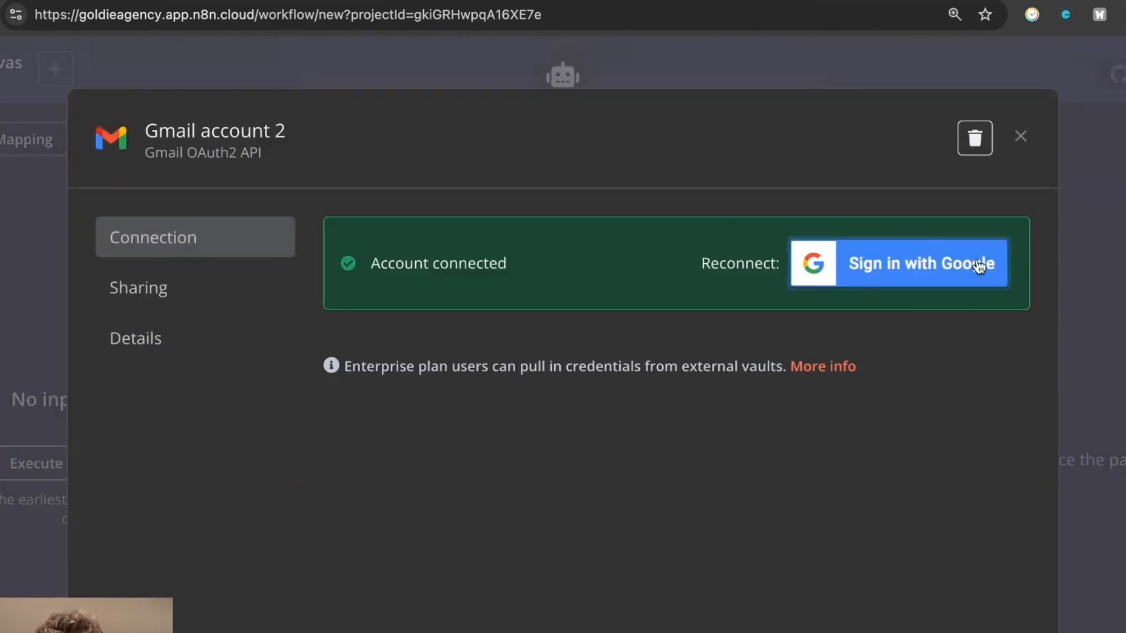
left_click(1030, 139)
Keep the Gmail tool's resource as Message and let the model define the To and Subject fields automatically
left_click(510, 393)
left_click(510, 393)
scroll(502, 441, "down", 3)
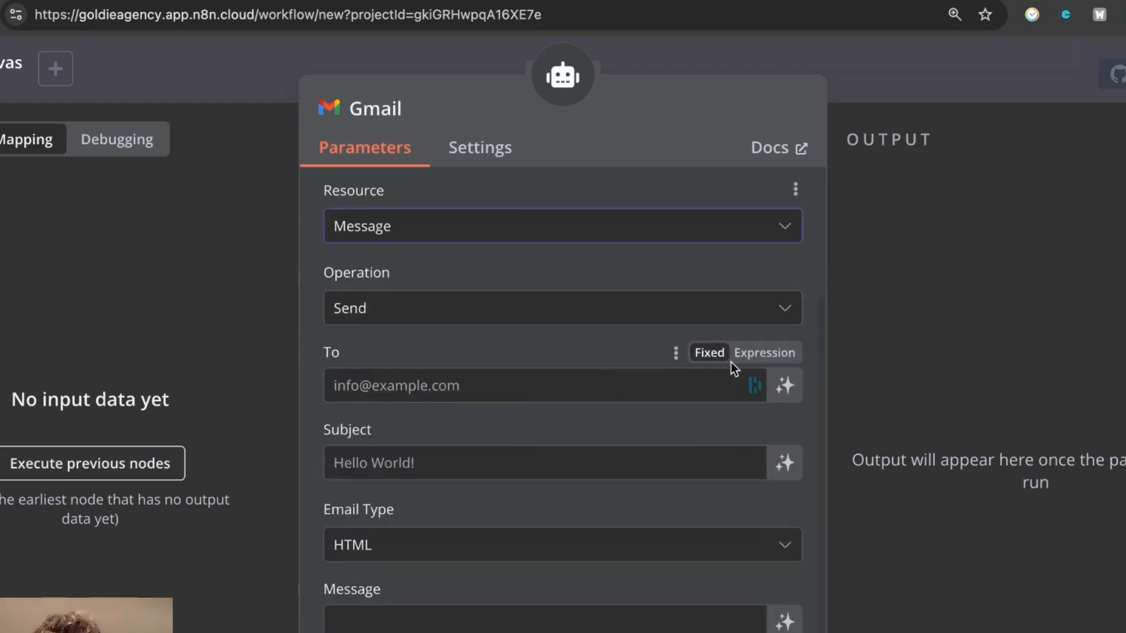
scroll(440, 497, "up", 3)
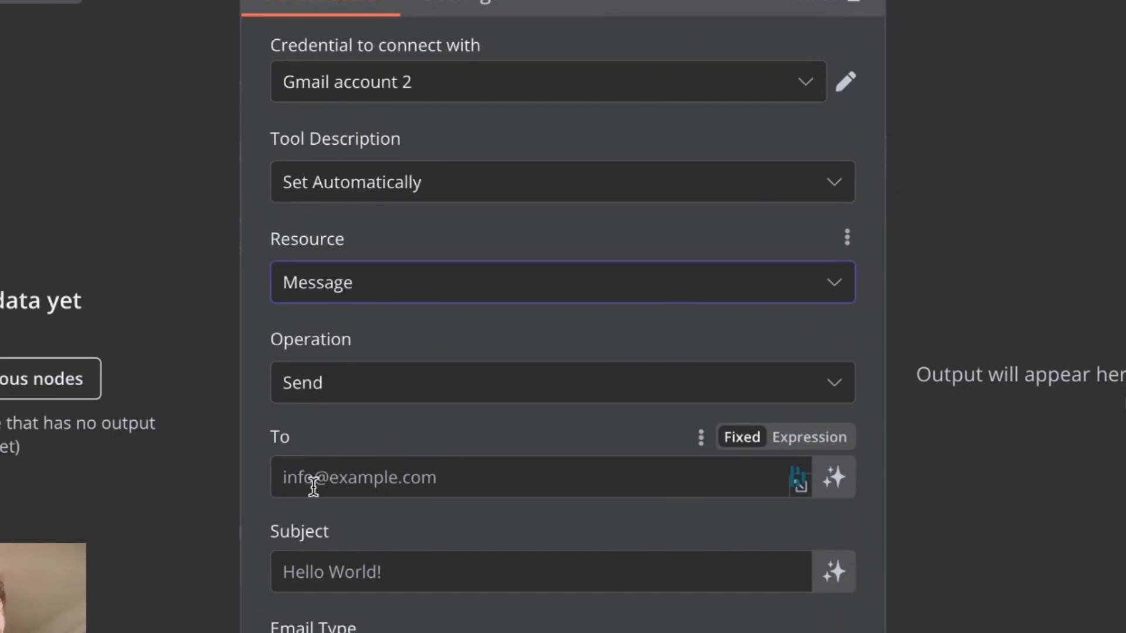
left_click(830, 478)
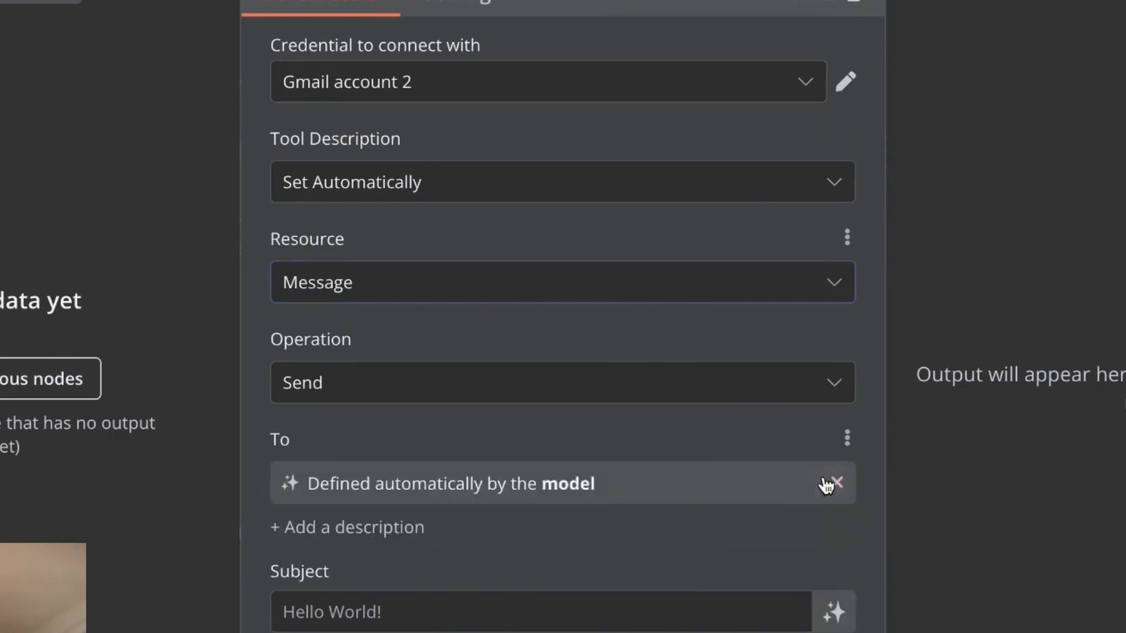
left_click(829, 625)
scroll(528, 410, "down", 5)
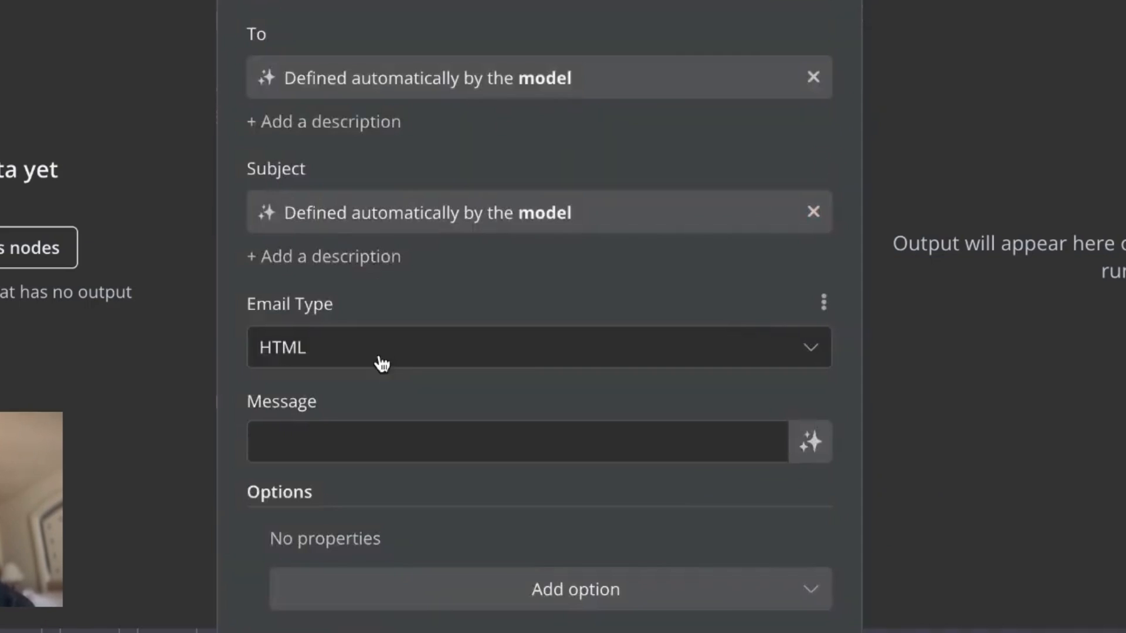
Let the model define the Gmail tool's Message field automatically, keeping the email type HTML, and close the tool's settings
left_click(300, 446)
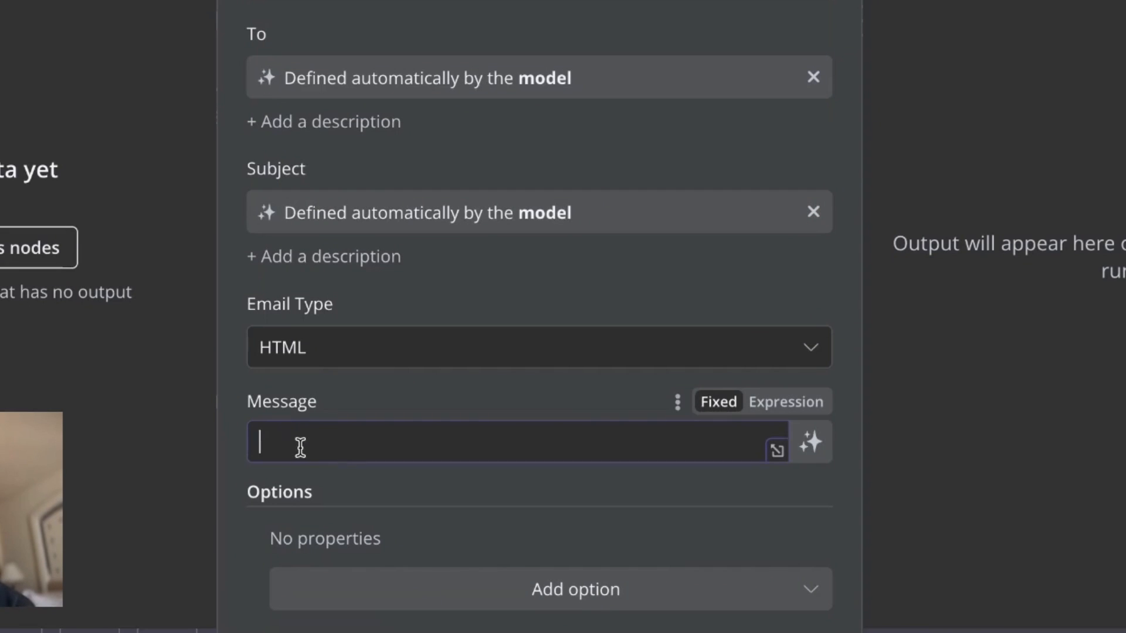
left_click(822, 454)
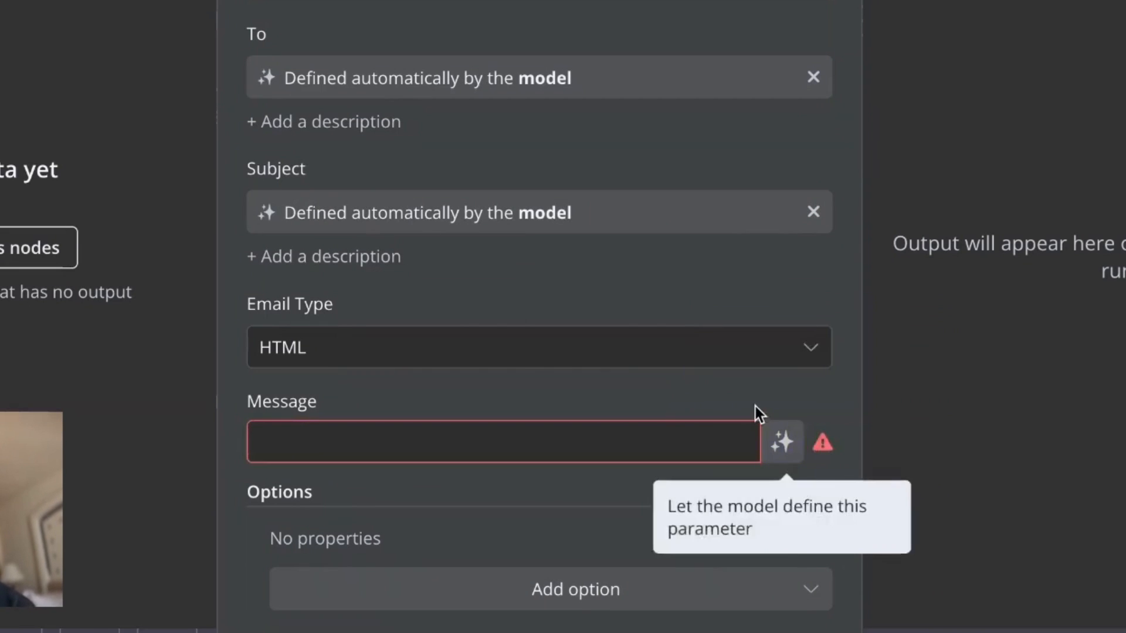
left_click(783, 443)
scroll(491, 501, "up", 5)
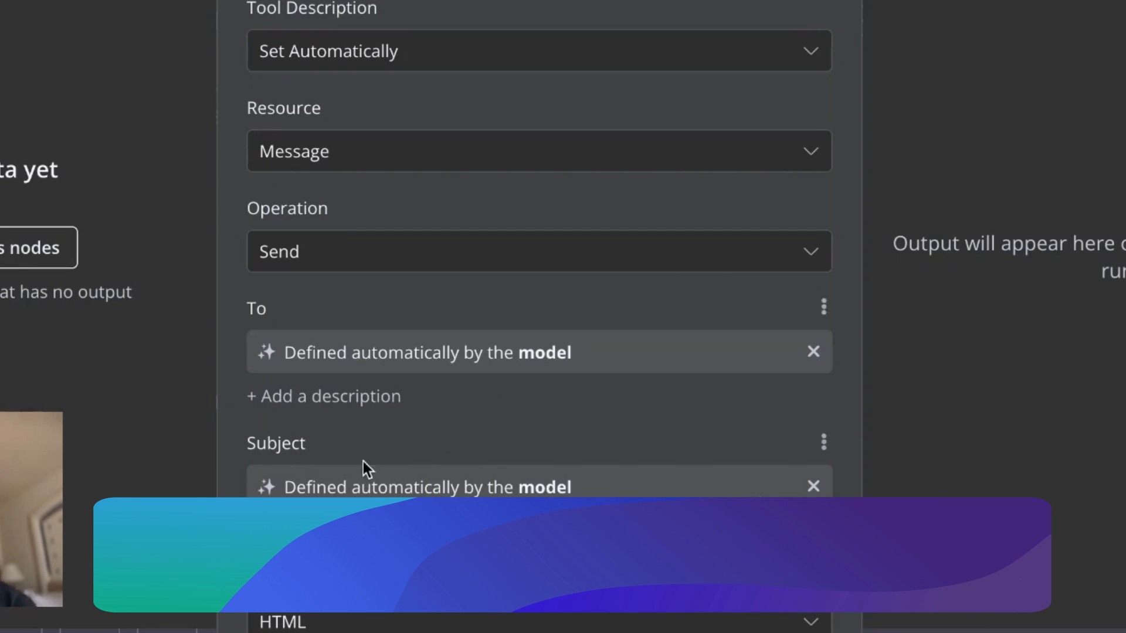
scroll(364, 461, "down", 5)
scroll(375, 433, "up", 5)
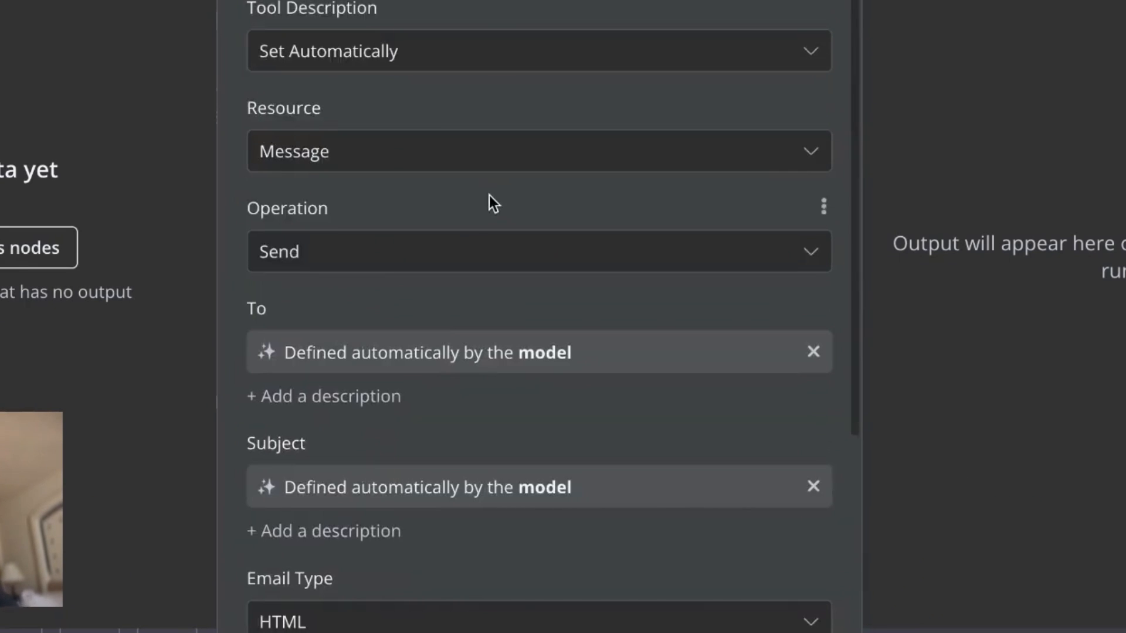
key("Escape")
Move the Gmail node level with the Window Buffer Memory node, clear of the AI Agent's tool connector
left_click_drag(747, 246, 919, 361)
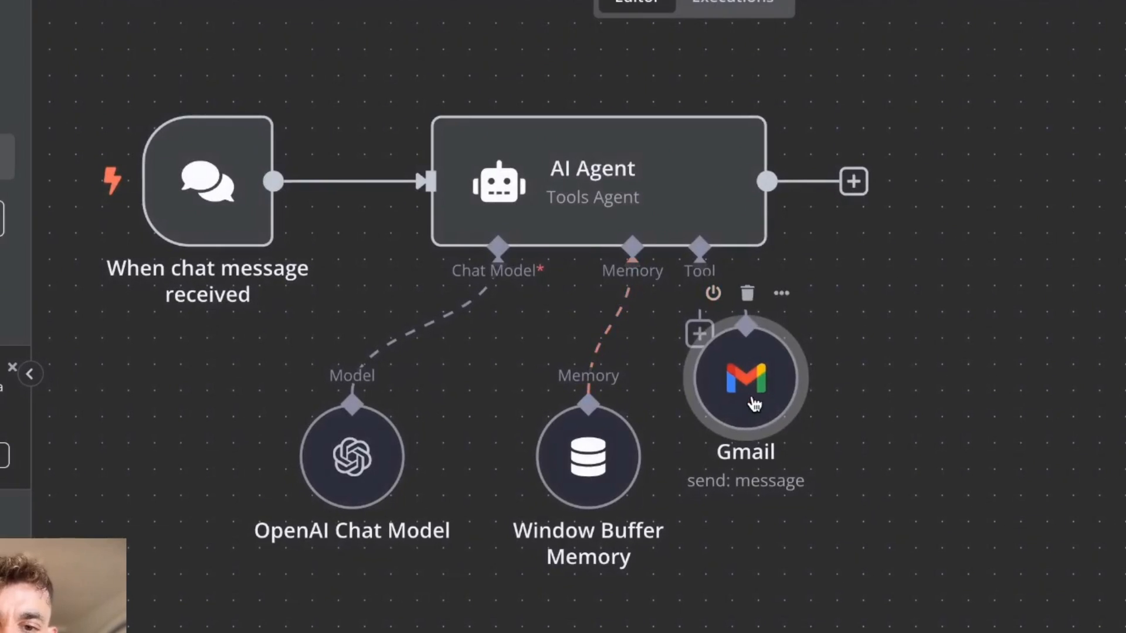
left_click_drag(911, 491, 911, 465)
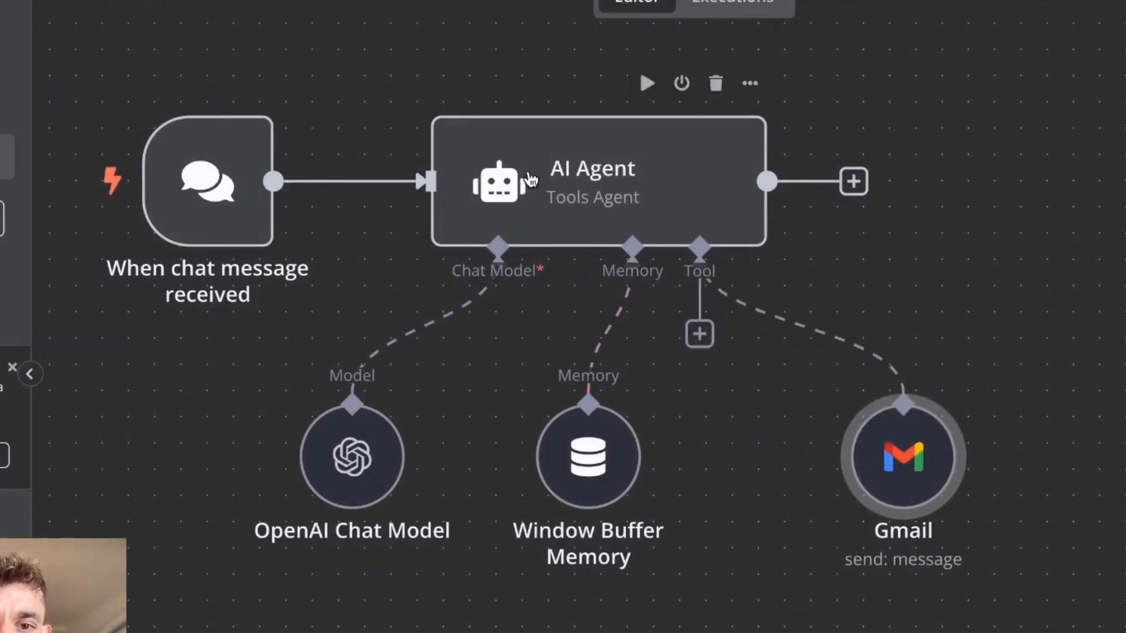
left_click(854, 181)
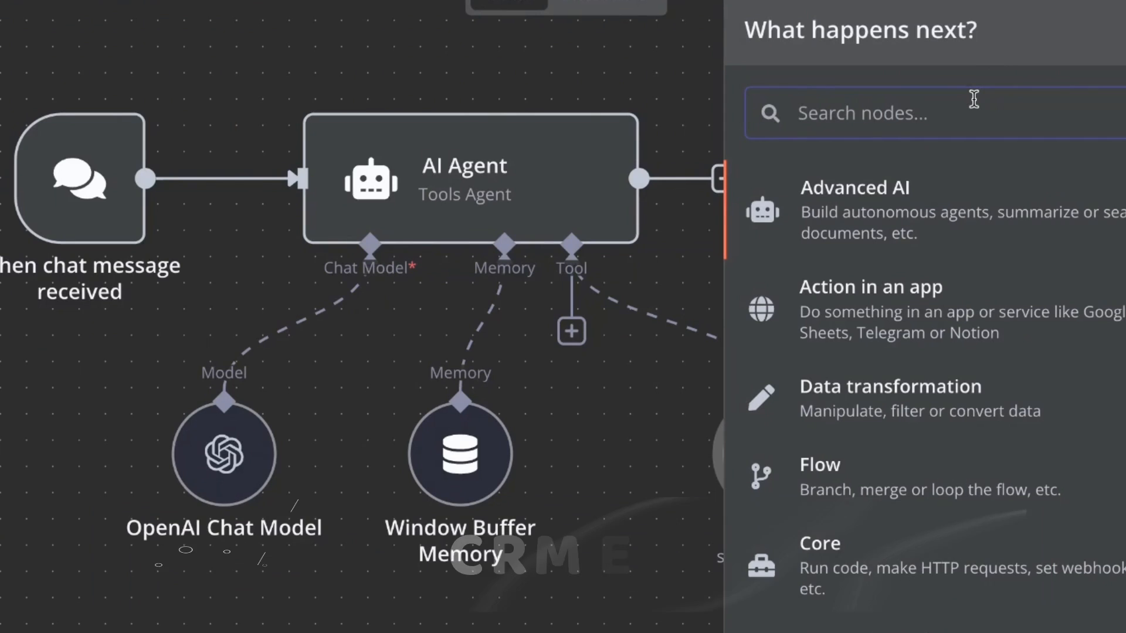
left_click(577, 448)
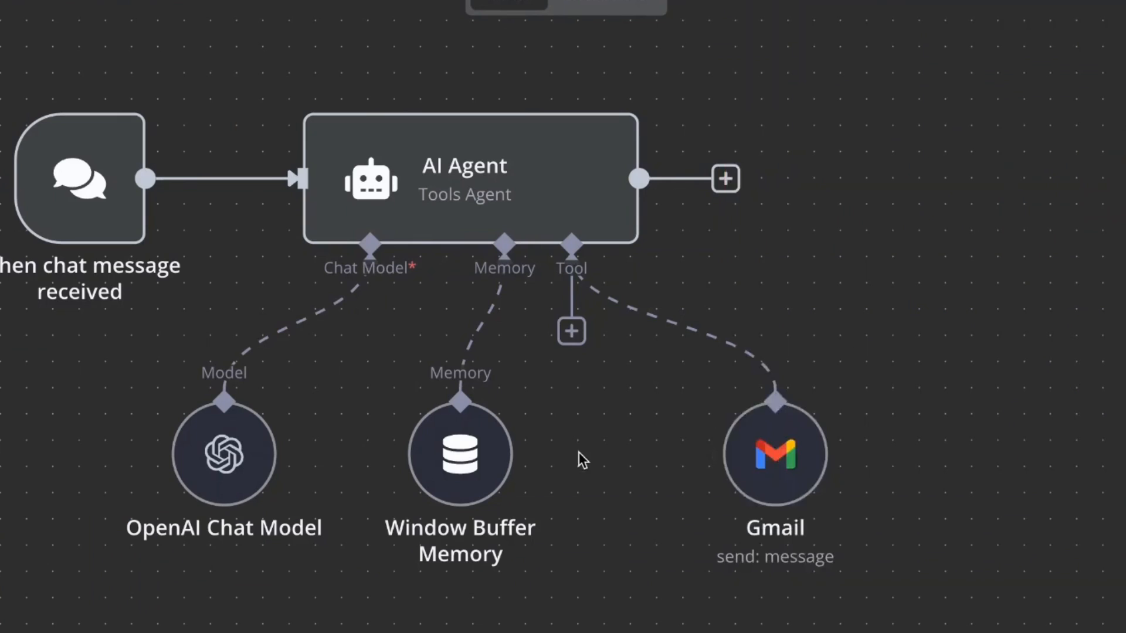
Open the AI Agent's parameters, try Define below as the prompt source, and restore Connected Chat Trigger Node
double_click(430, 184)
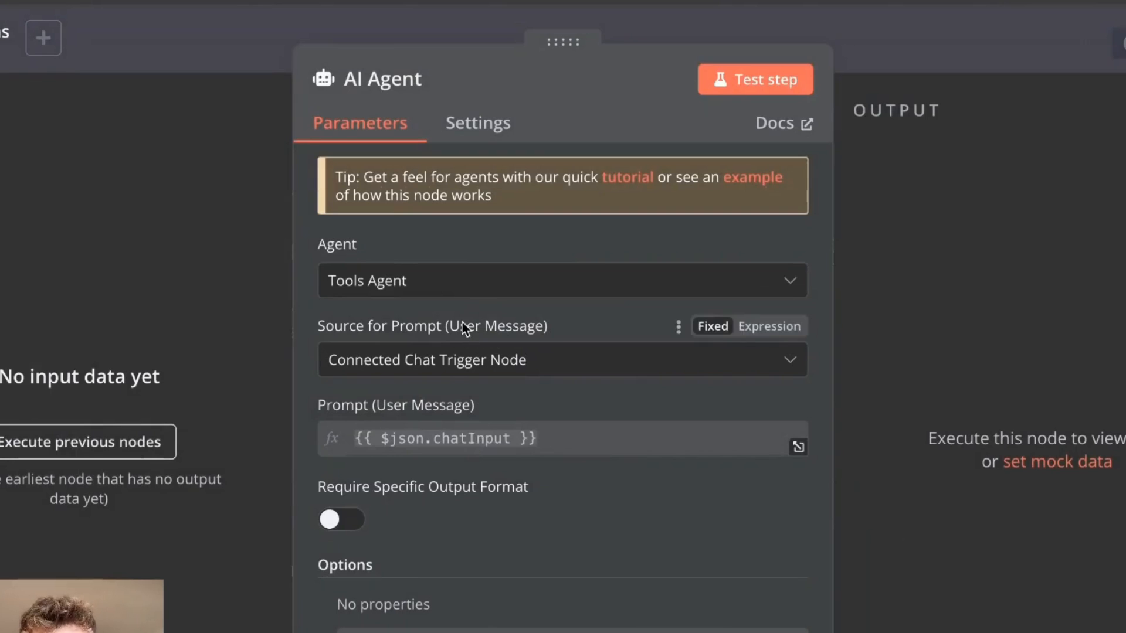
left_click(465, 360)
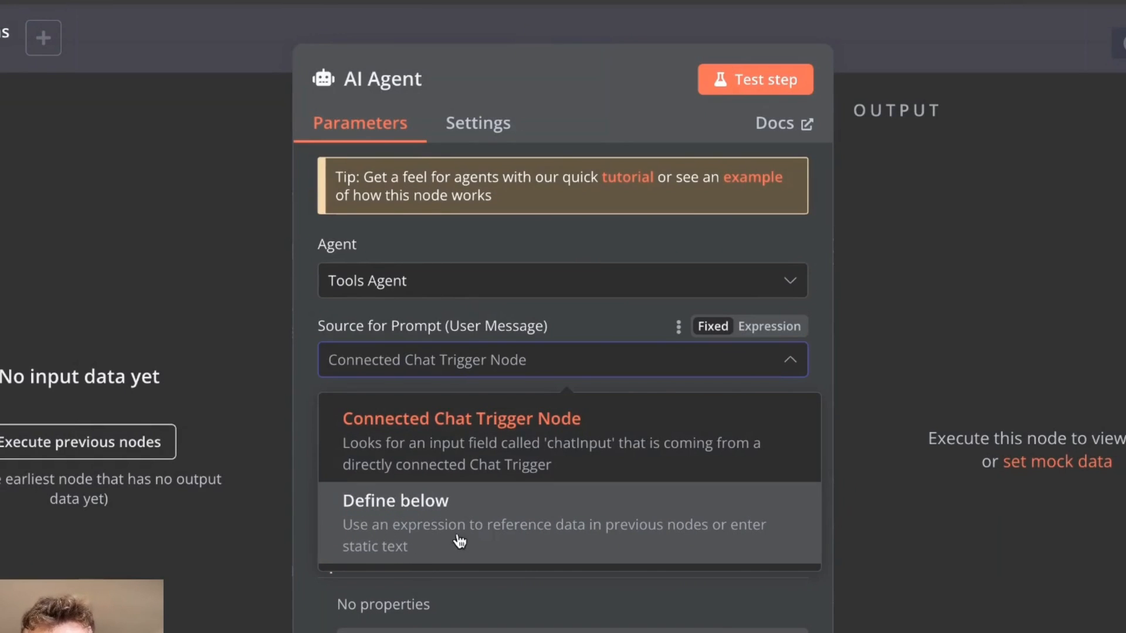
left_click(526, 555)
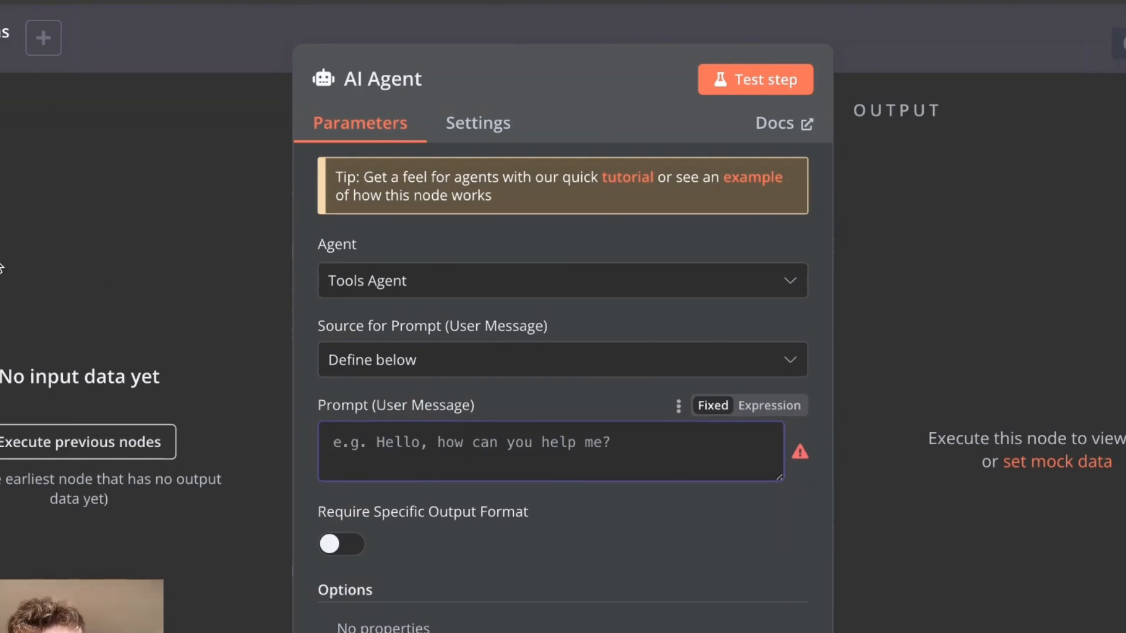
left_click(520, 359)
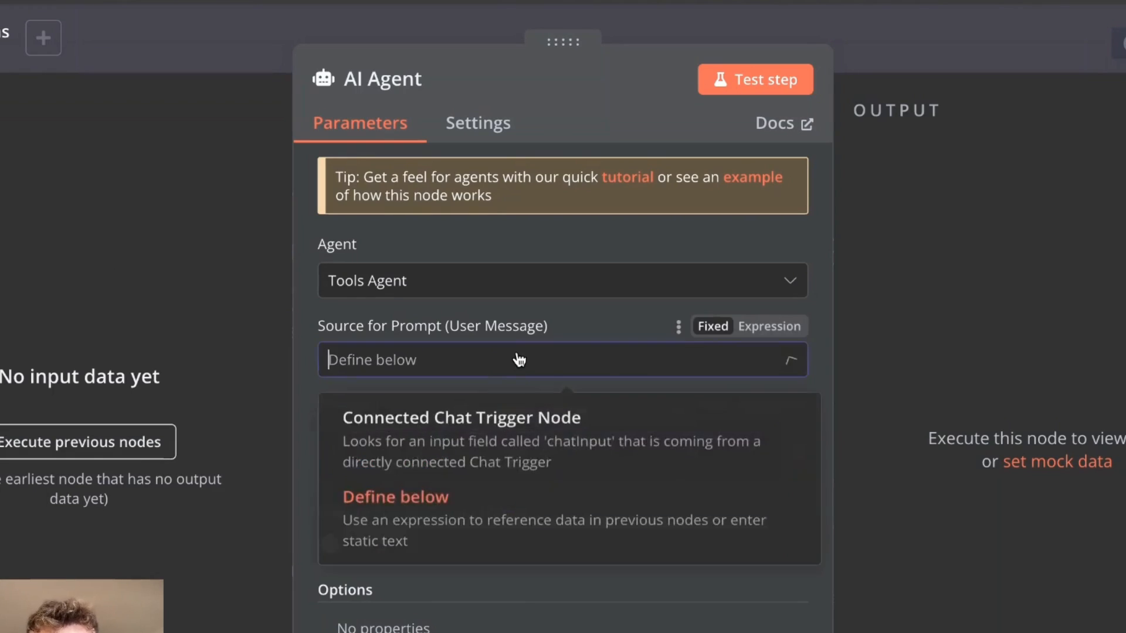
left_click(516, 423)
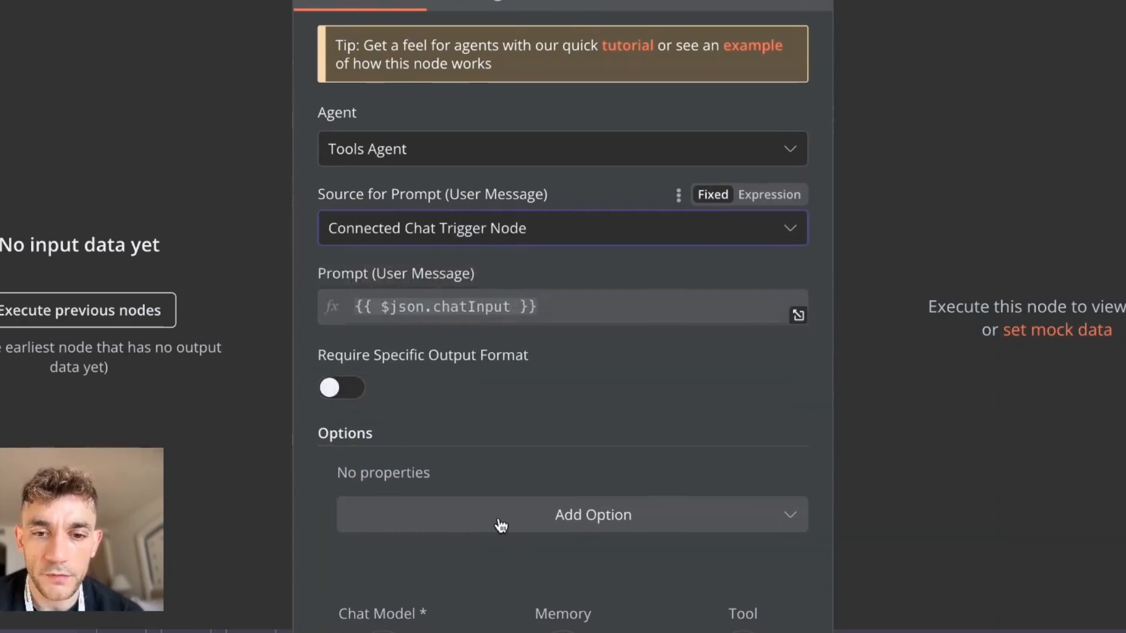
Add a System Message option to the AI Agent reading "You're a newsletter assistant." and close the node
left_click(498, 522)
left_click(449, 332)
scroll(515, 536, "down", 3)
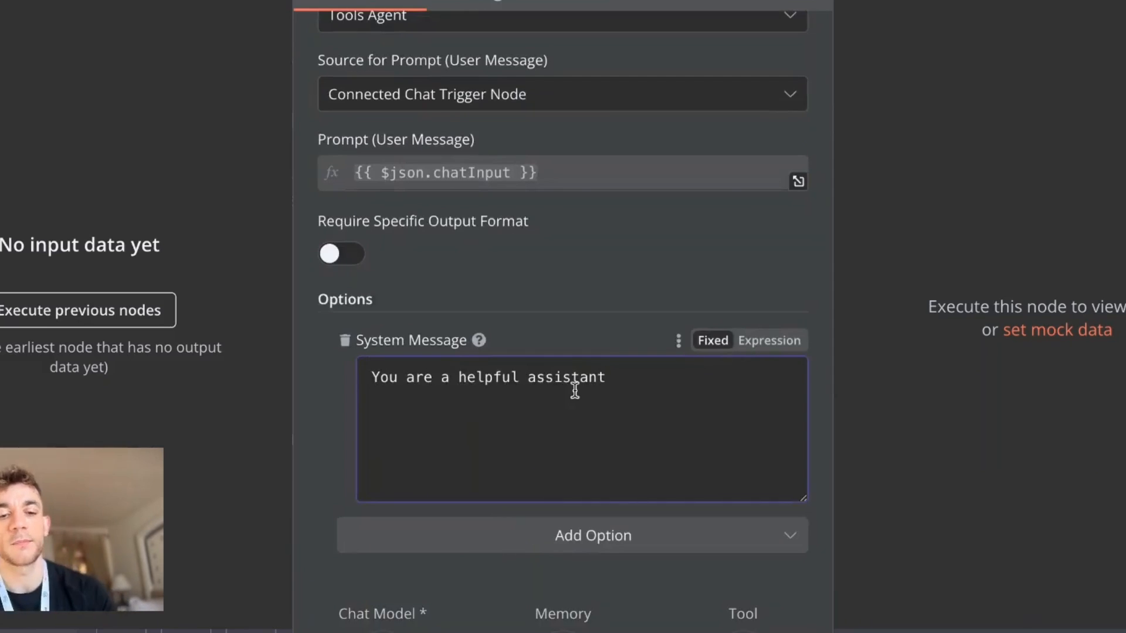
key("ctrl+a")
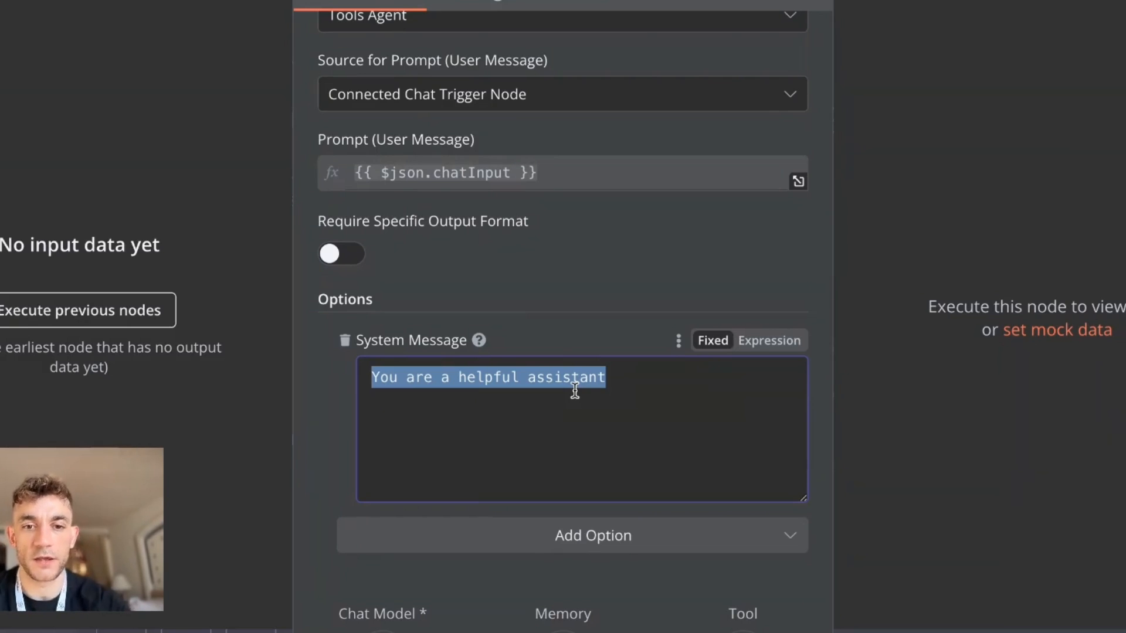
type("You're")
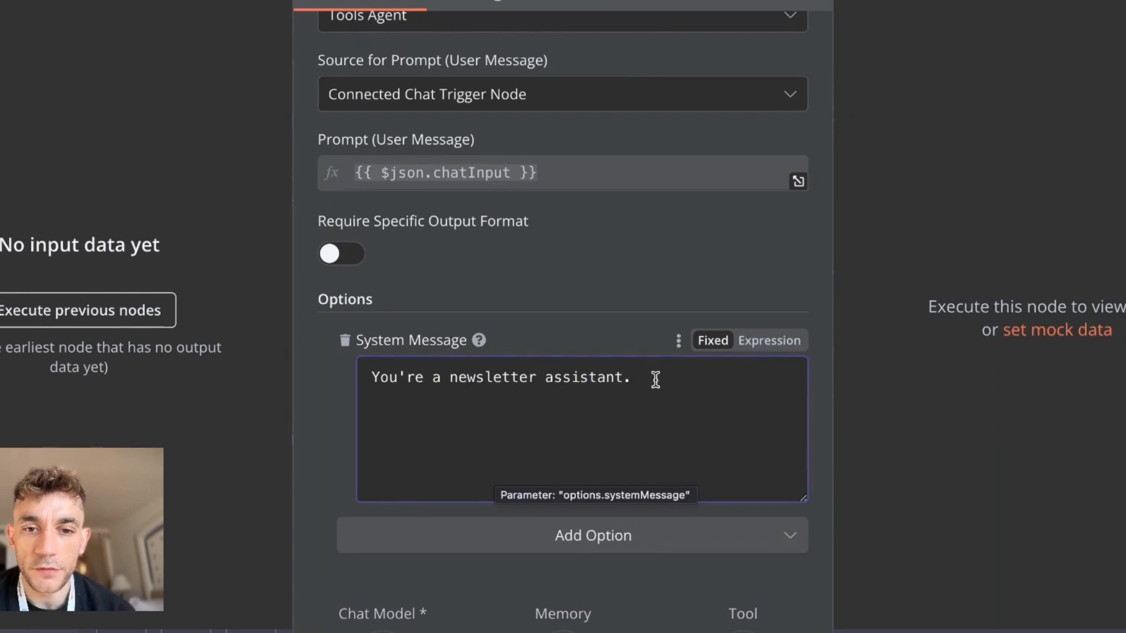
key("ctrl+a")
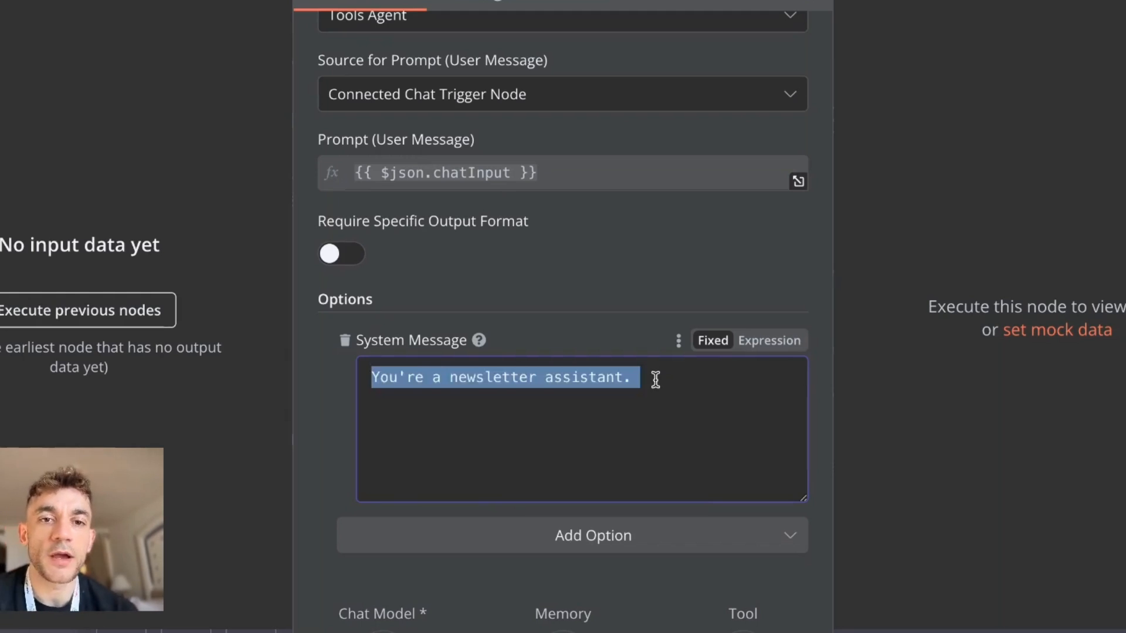
left_click(871, 290)
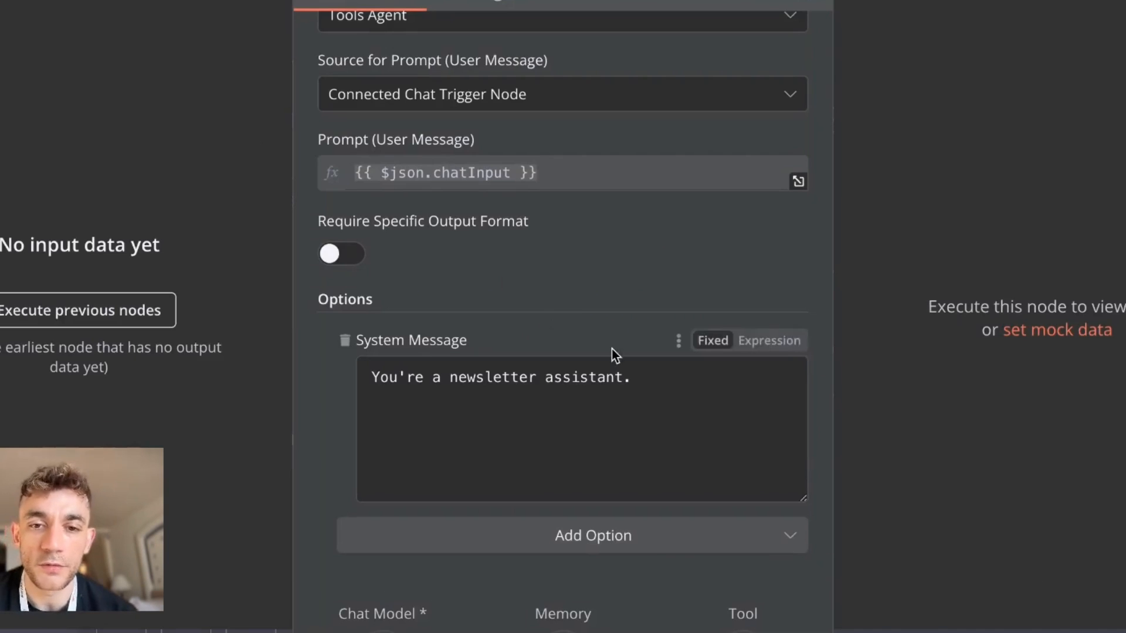
scroll(637, 292, "up", 3)
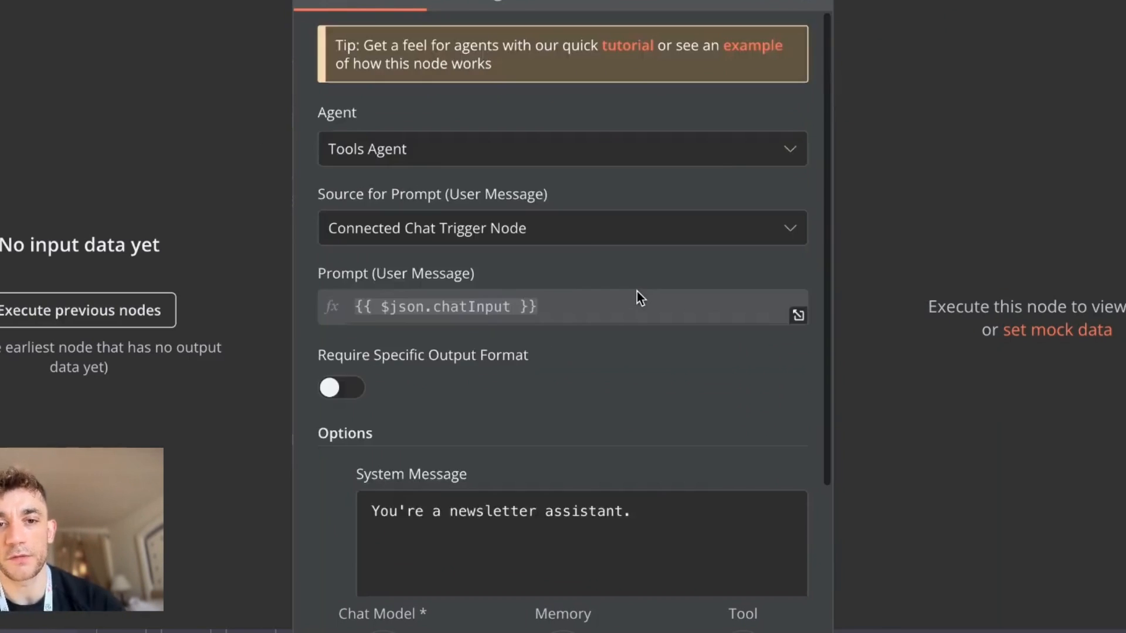
key("Escape")
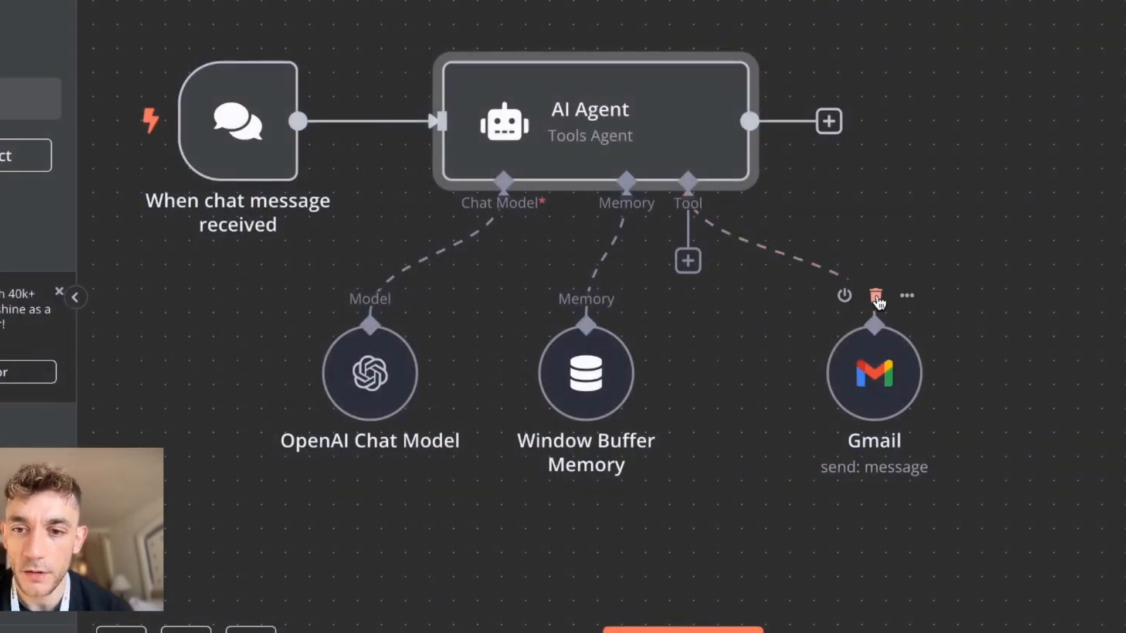
Delete the Gmail tool attached to the AI Agent, and undo a trial move of the Window Buffer Memory node
left_click(877, 305)
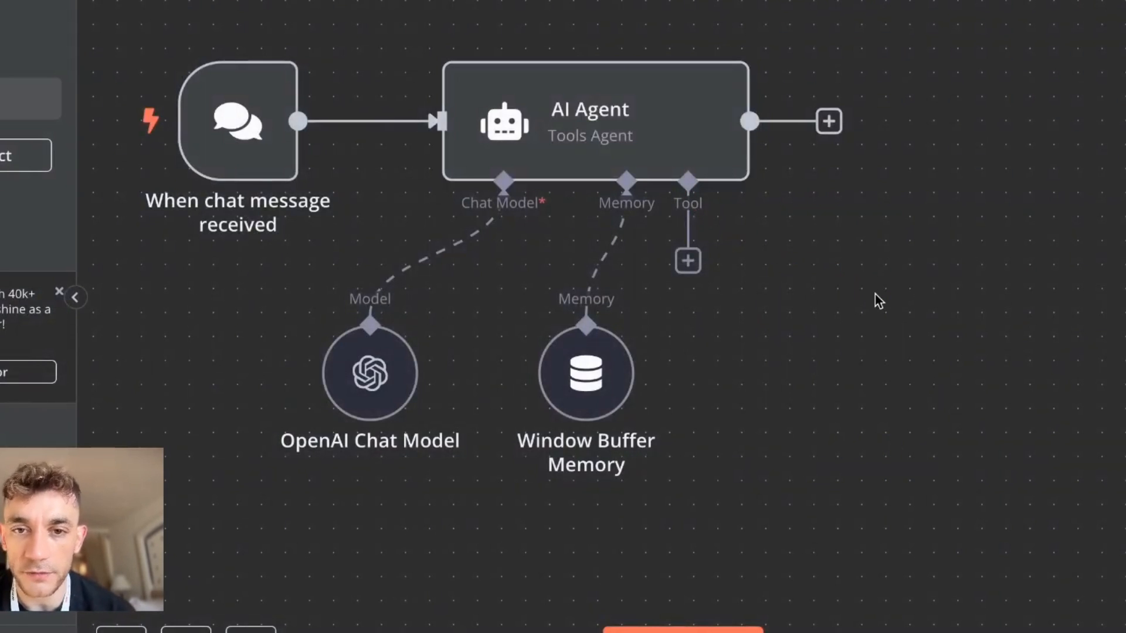
left_click_drag(582, 376, 677, 375)
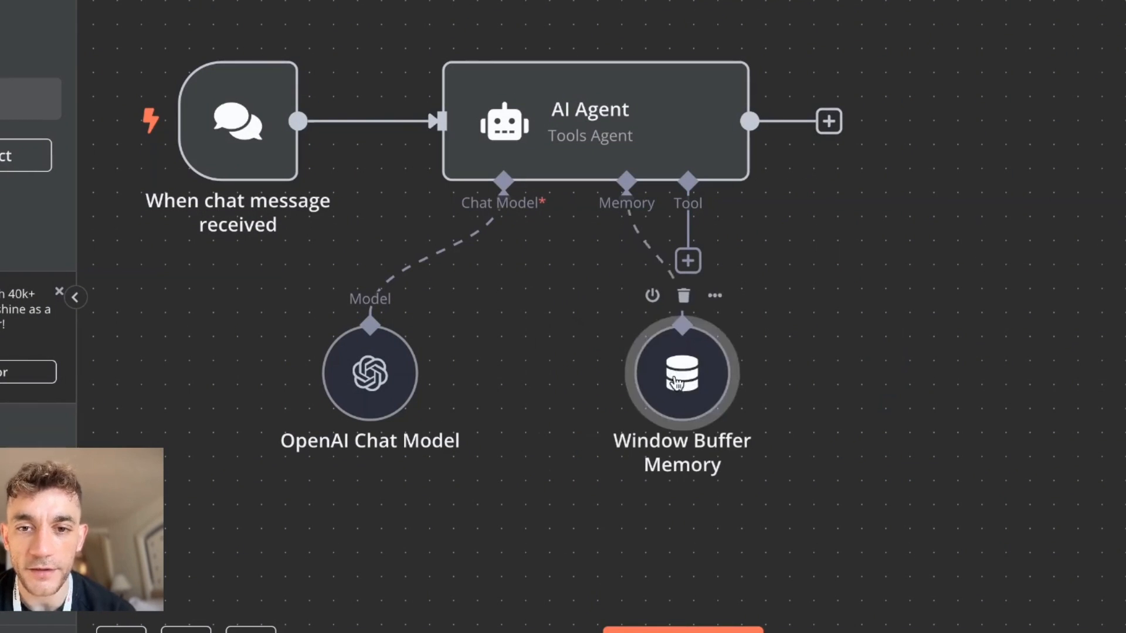
key("ctrl+z")
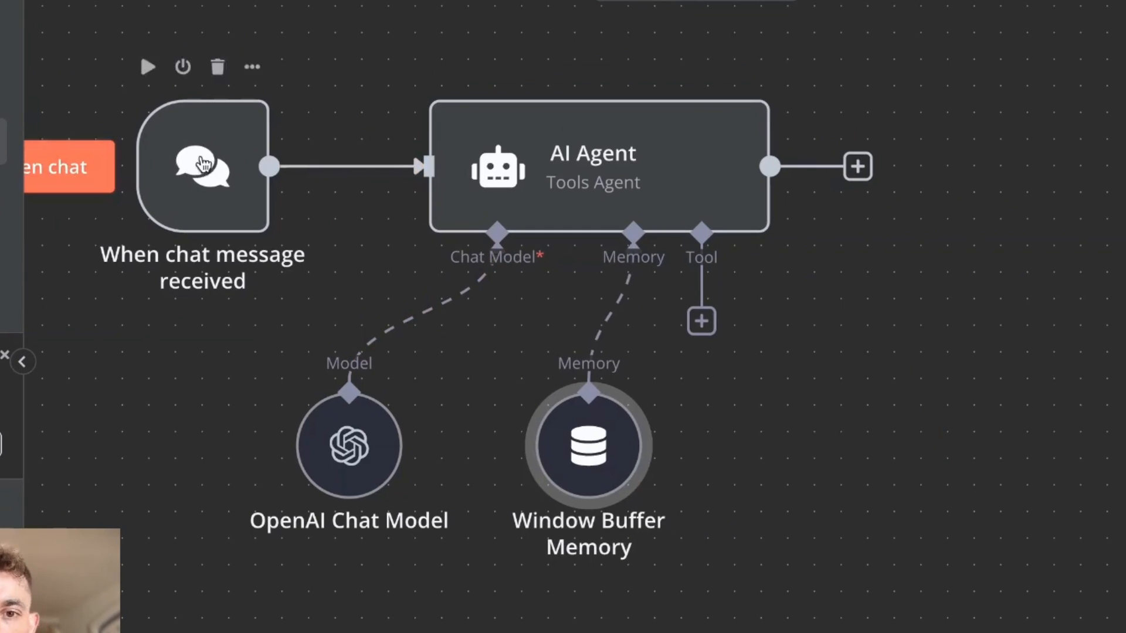
Extend the AI Agent's system message to say the newsletter assistant is for the newsletter owner, giving their full name
double_click(557, 126)
scroll(491, 353, "down", 3)
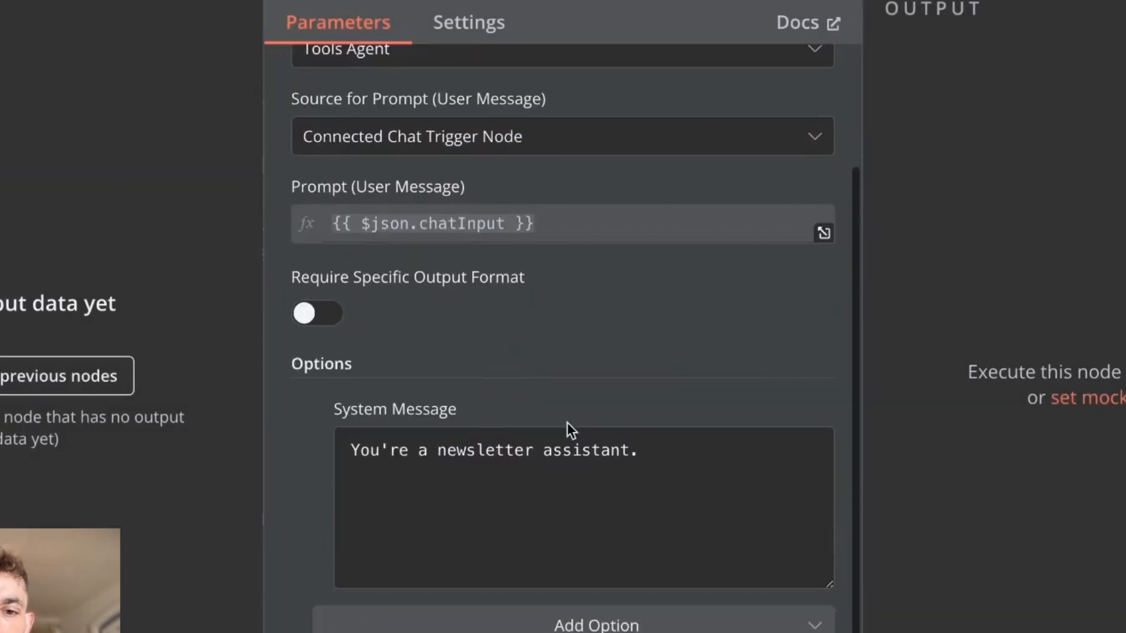
left_click(624, 469)
key("BackSpace")
type("for Julian a")
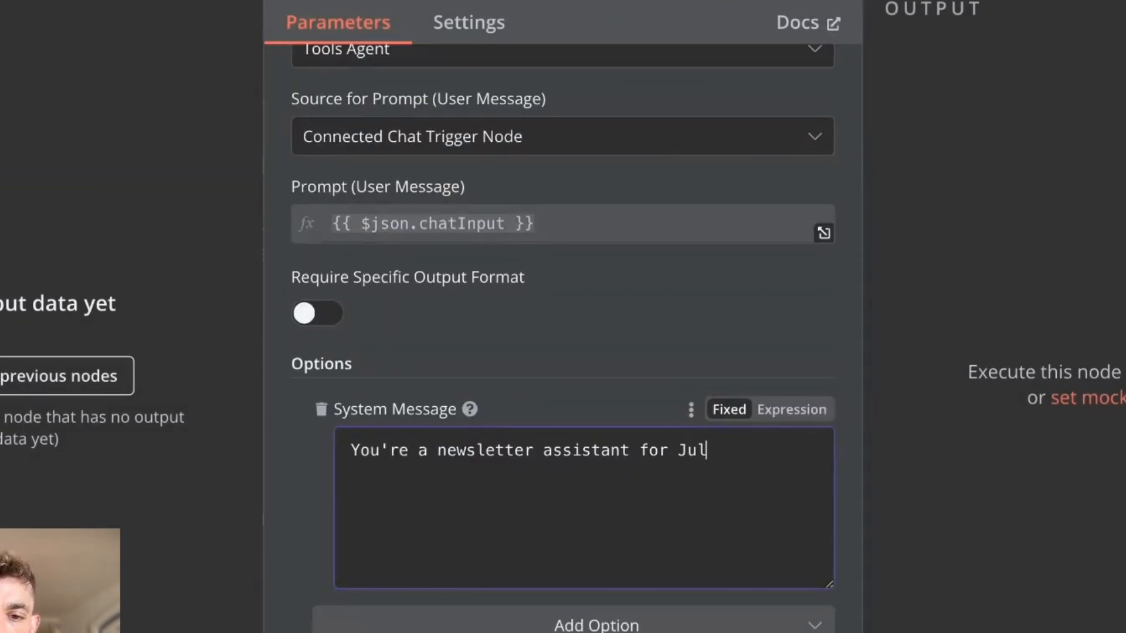
type("oldie")
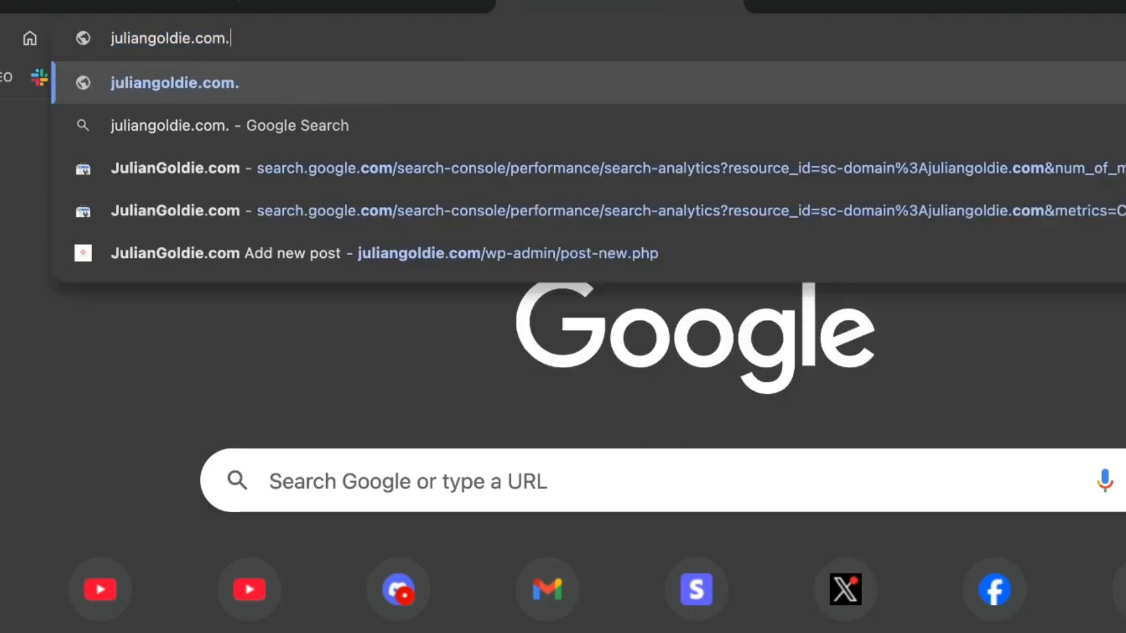
Switch to the browser and open the About page of the newsletter owner's website
key("BackSpace")
type("/a")
key("Return")
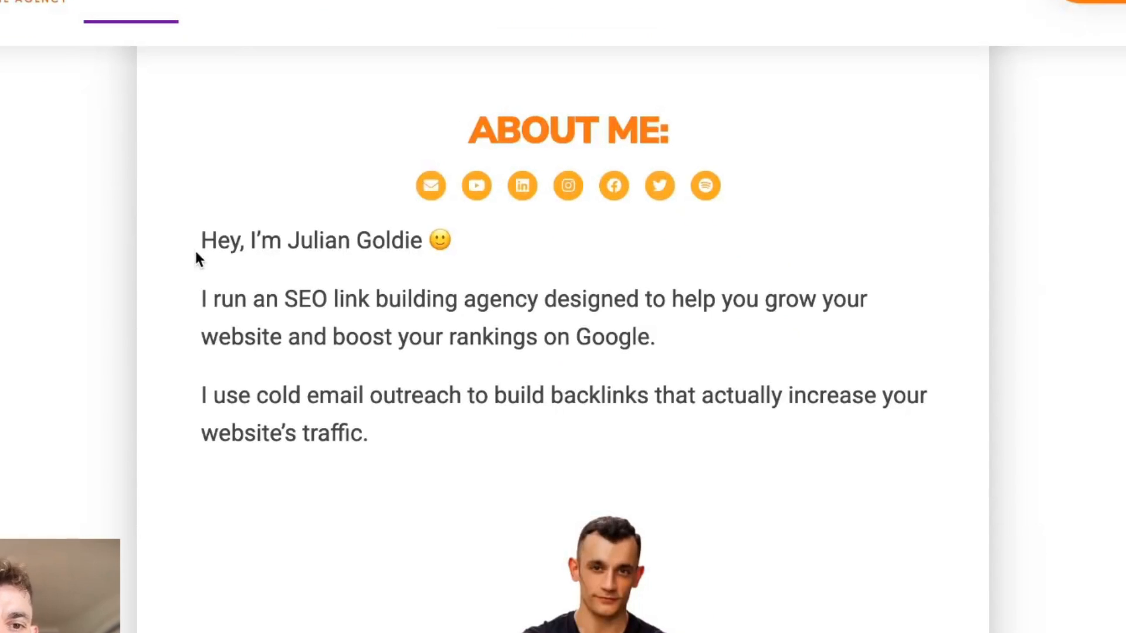
Copy the About Me text from the greeting through the paragraph about the SEO link building agency
left_click_drag(196, 252, 467, 430)
left_click(469, 432)
double_click(243, 328)
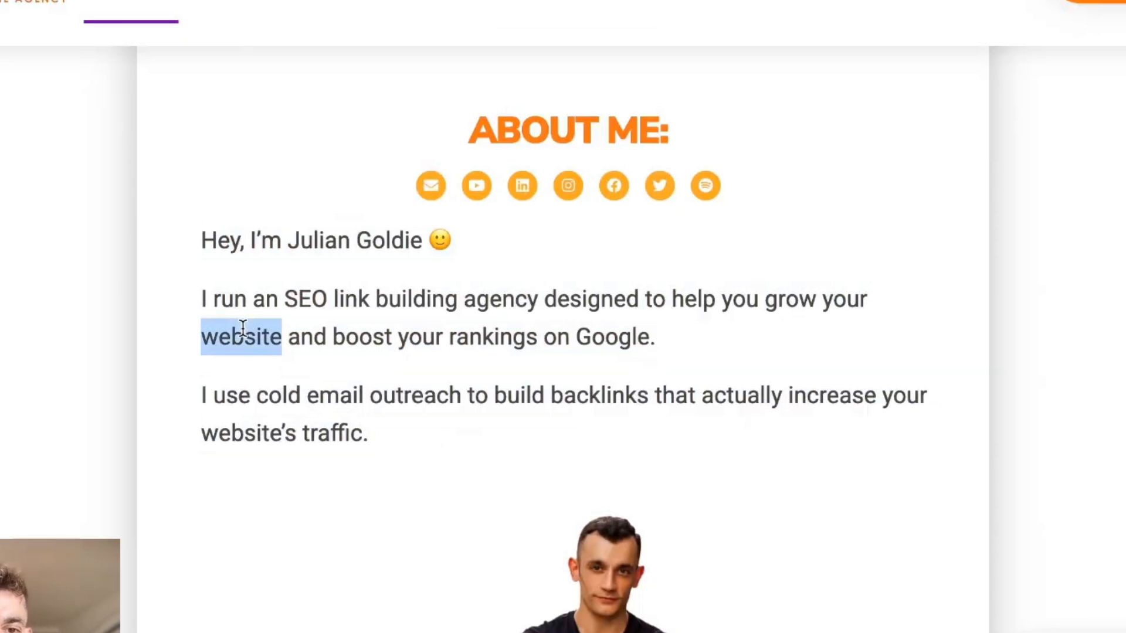
triple_click(243, 328)
left_click_drag(201, 266, 595, 334)
Switch back to n8n, paste the copied introduction below the system message's first line, and join it into one paragraph
key("alt+Tab")
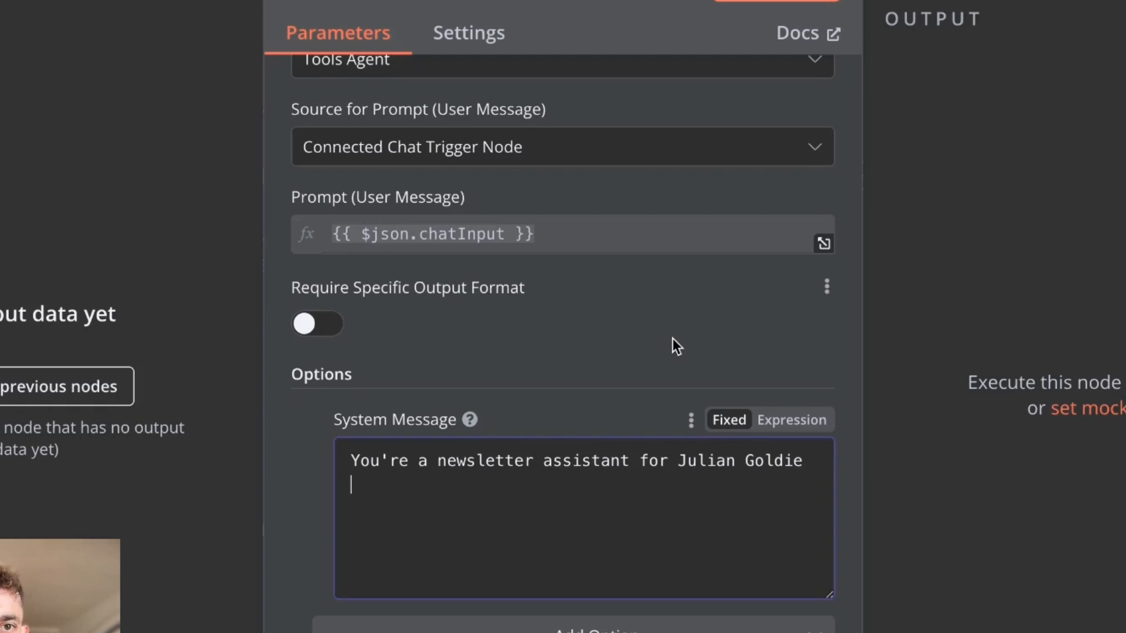
type("Hey, I’m Julian Goldie 🙂  I run an SEO link building agency designed to help you grow your website and boost your rankings on Google.")
left_click(572, 537)
key("super+Left")
key("BackSpace")
key("BackSpace")
key("super+Left")
Add the heading "Info about me:" above the introduction, separate it with blank lines, and enlarge the System Message box
key("Return")
key("Return")
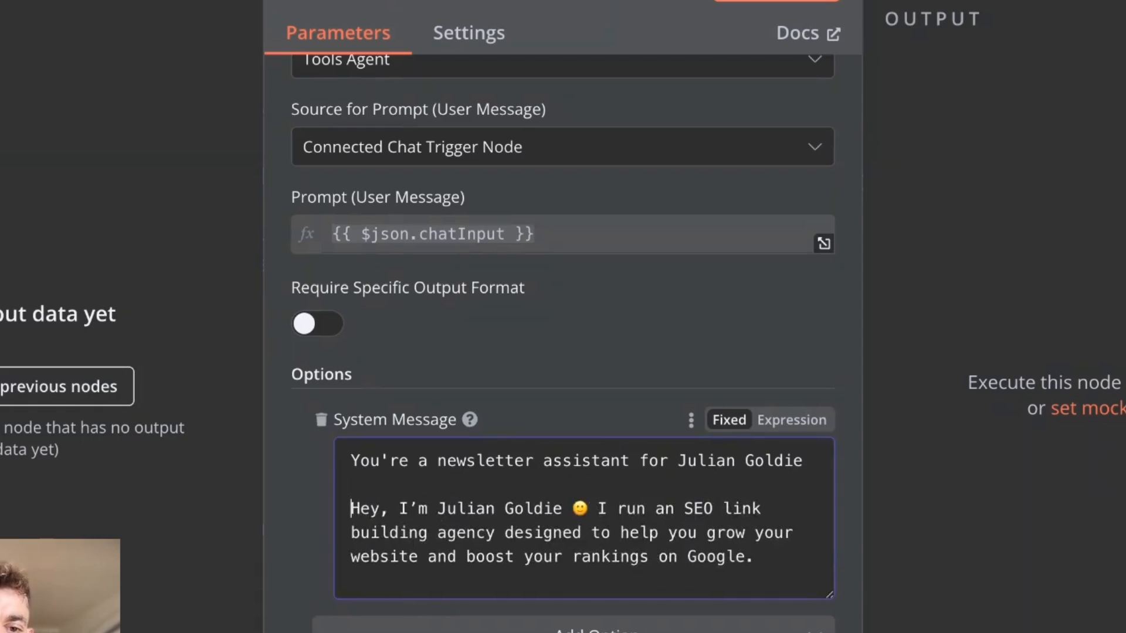
type("Info about me")
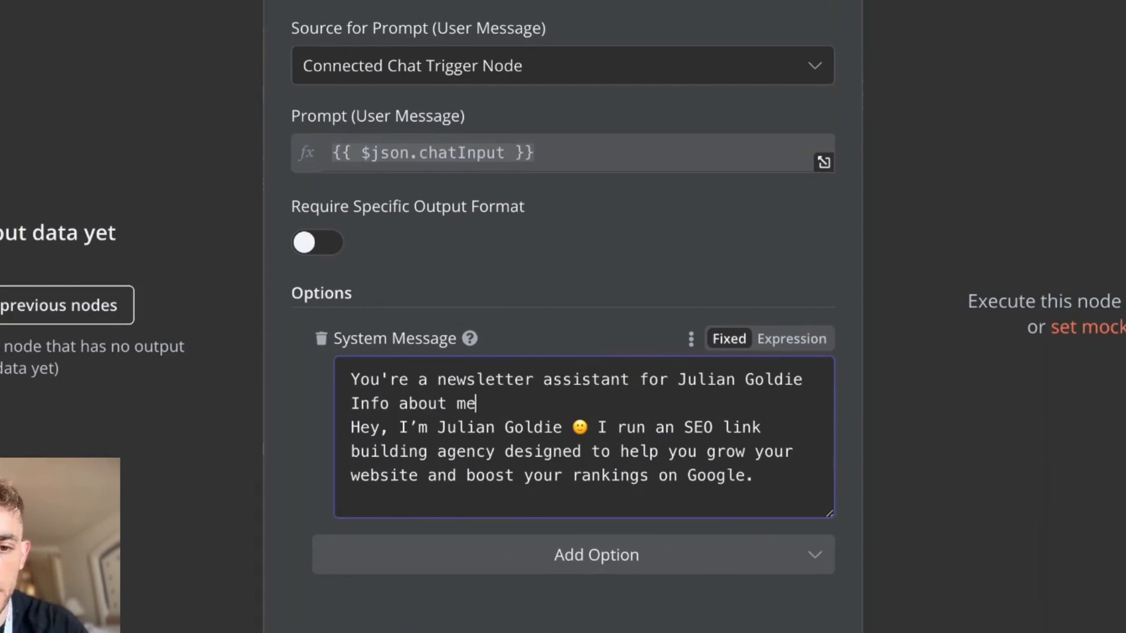
key("Return")
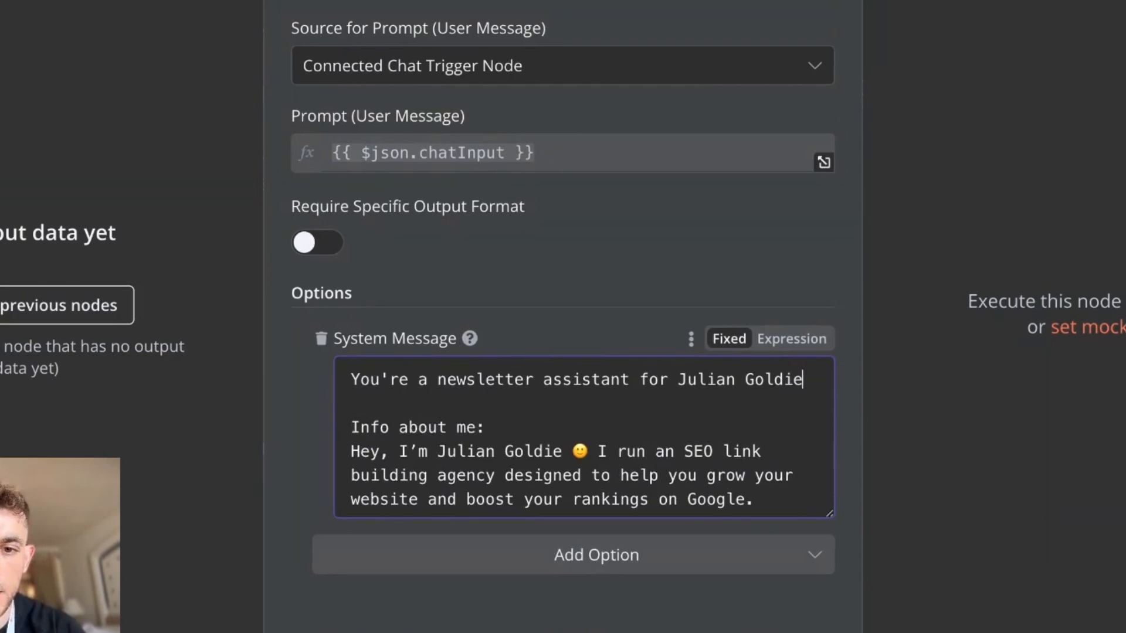
key("Return")
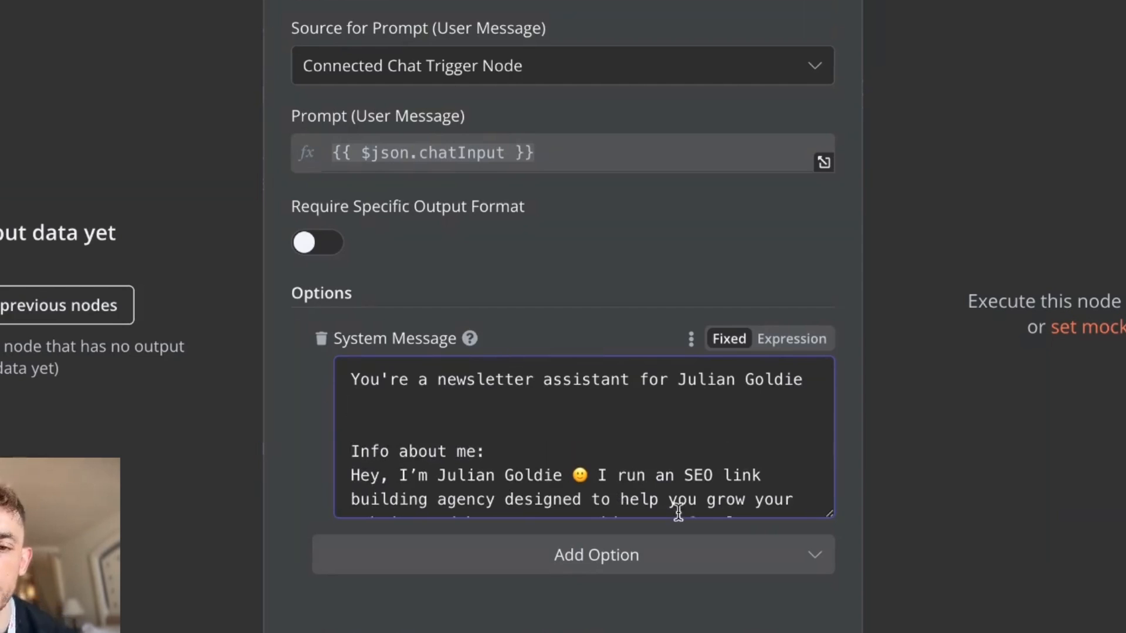
left_click_drag(829, 515, 831, 621)
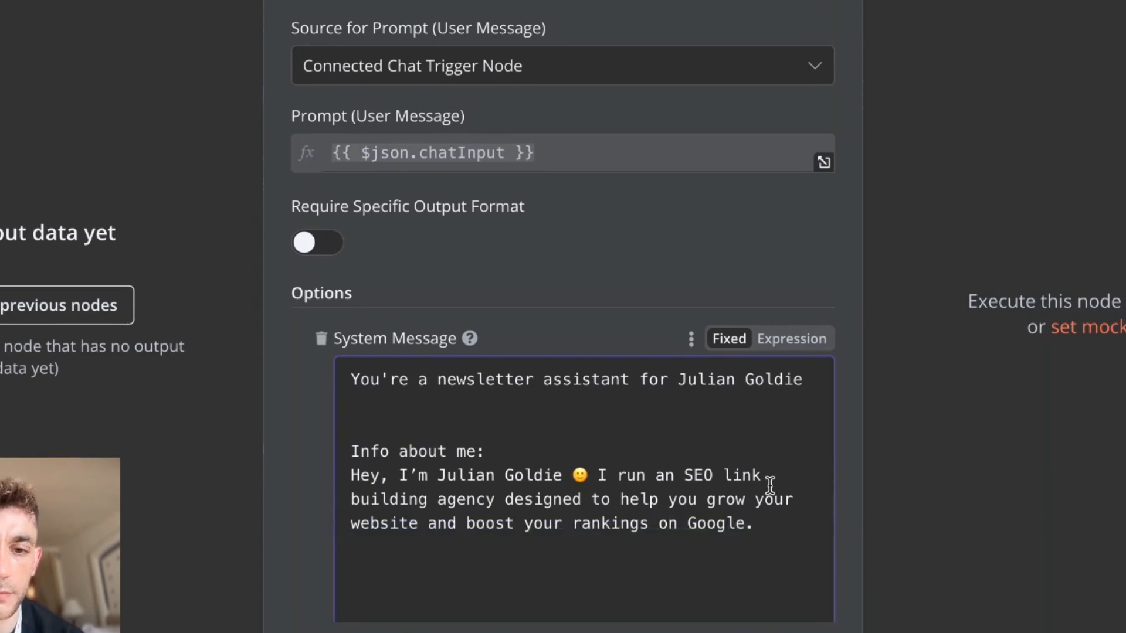
scroll(770, 485, "down", 2)
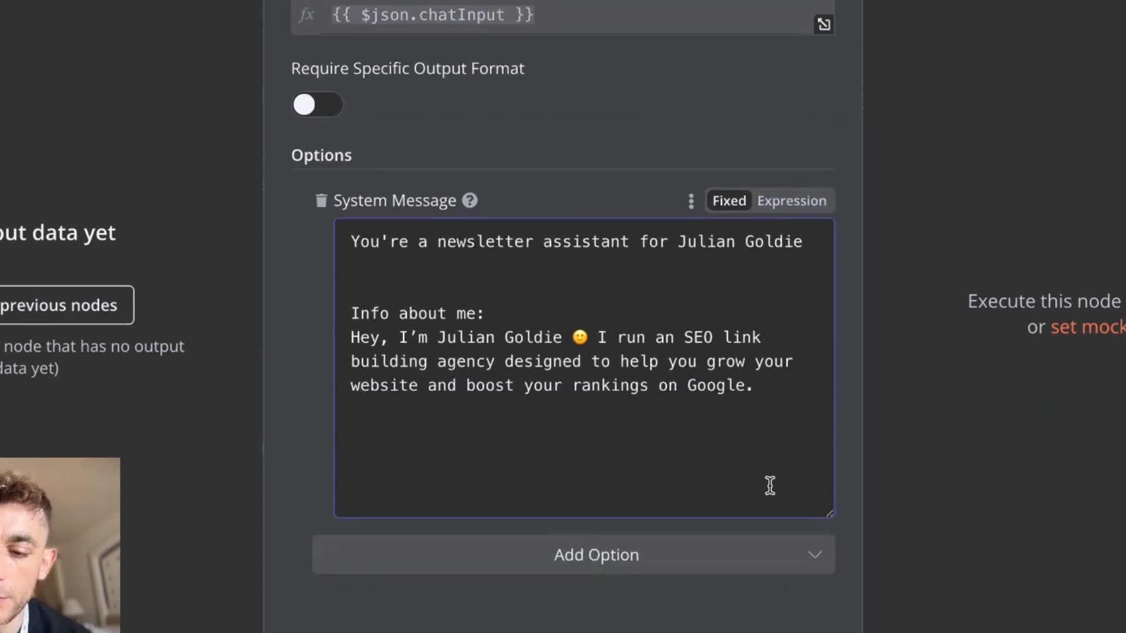
Add the lines "max 200 words", "no generic fluff" and "write it like alex hormozi" above the "Info about me:" heading
key("Return")
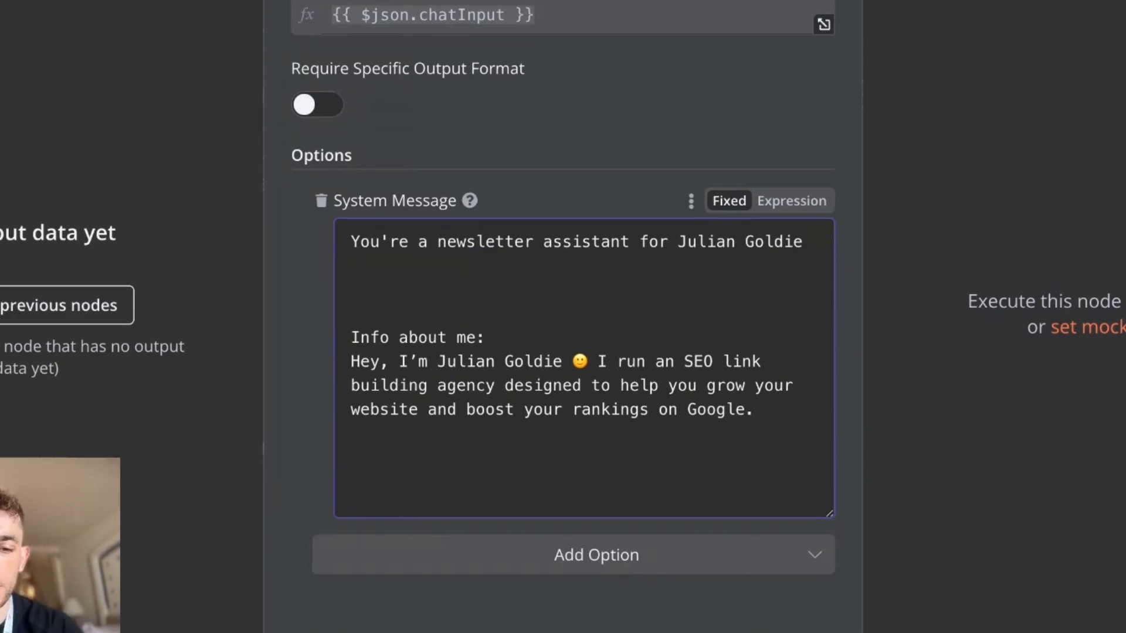
type("max 200 words")
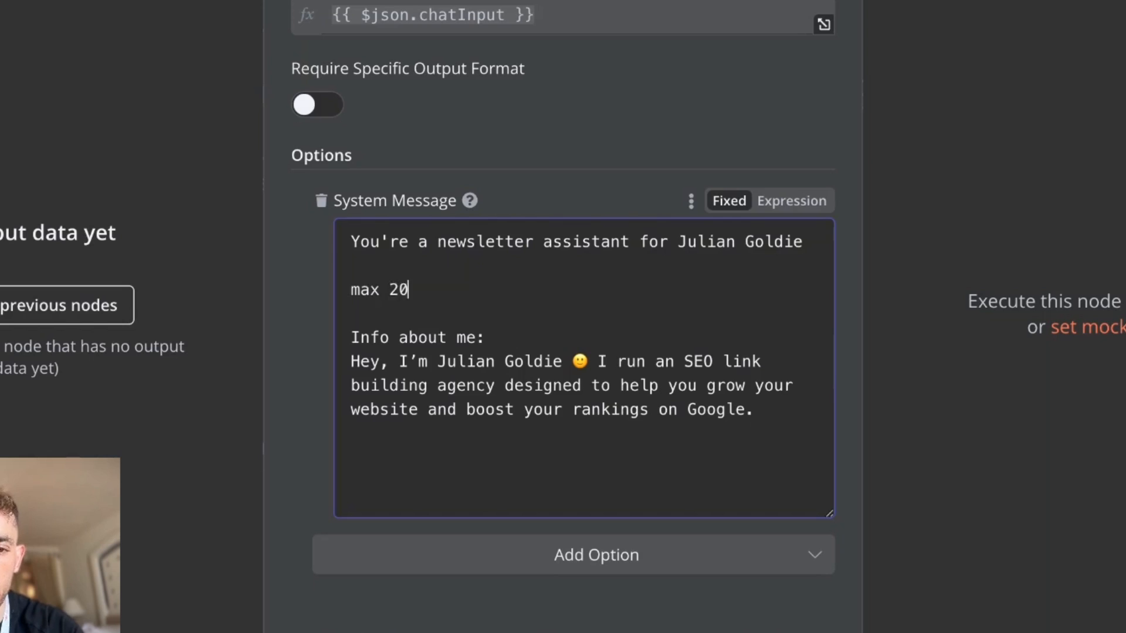
key("Return")
type("no generic fluff")
key("Return")
type("write it like alex hormozi")
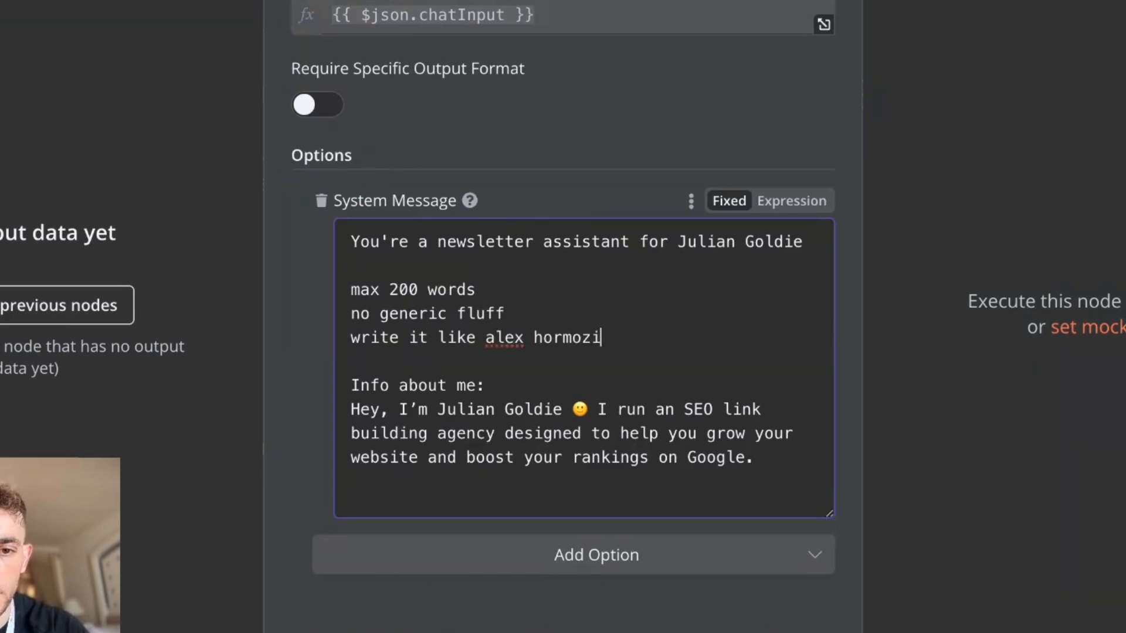
Add the lines "super actionable tips + useful info" and "Going out to my email list who loves AI and SEO" below the writing-style instructions
key("Return")
type("super ")
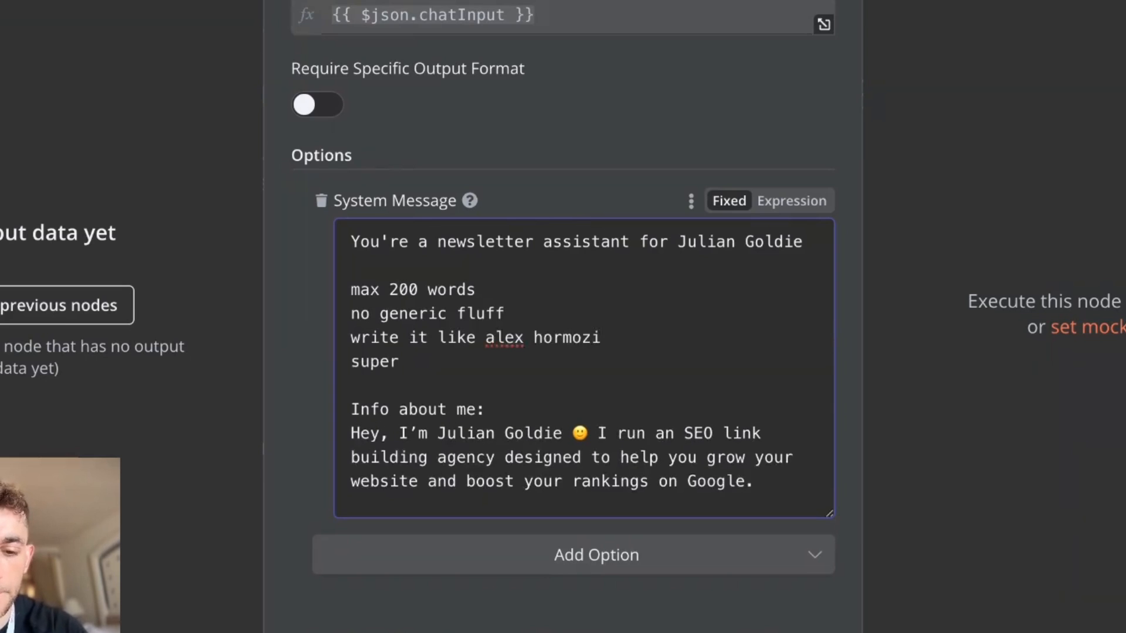
type("actiona")
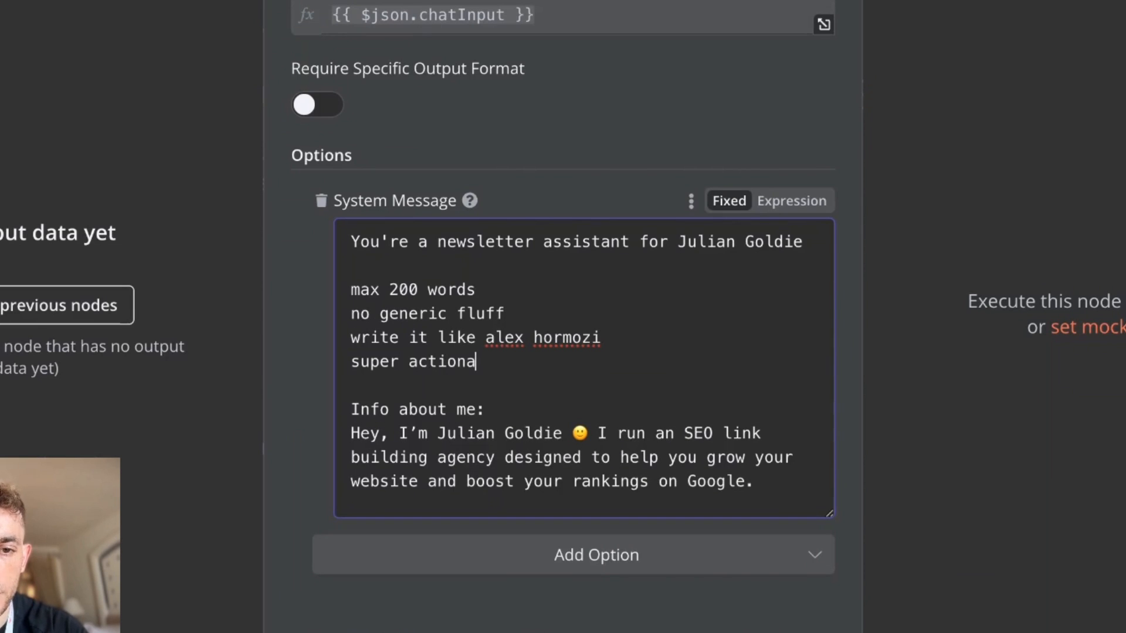
type("ble tips + useful info")
key("Return")
type("Going tout to my email list ")
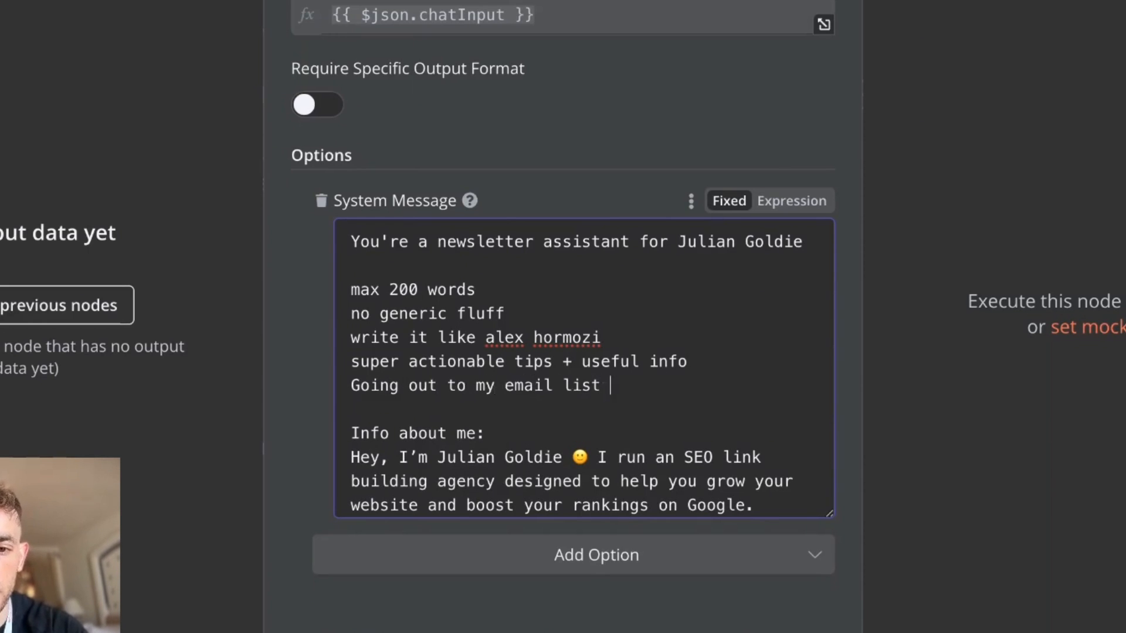
type("who ")
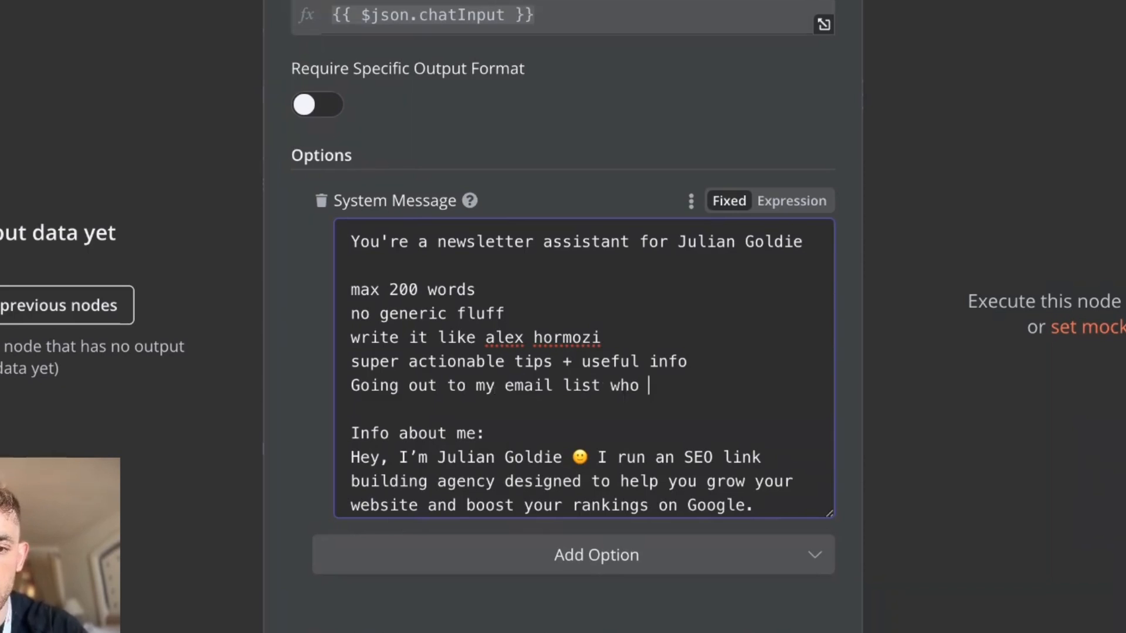
type("loves AI and SEO")
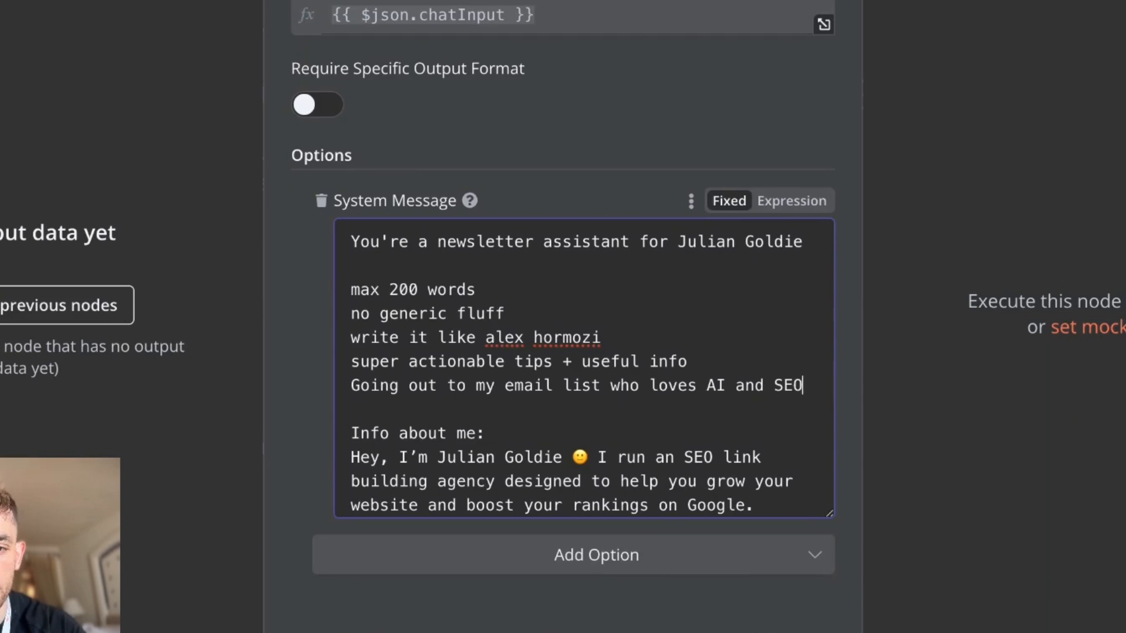
left_click(743, 170)
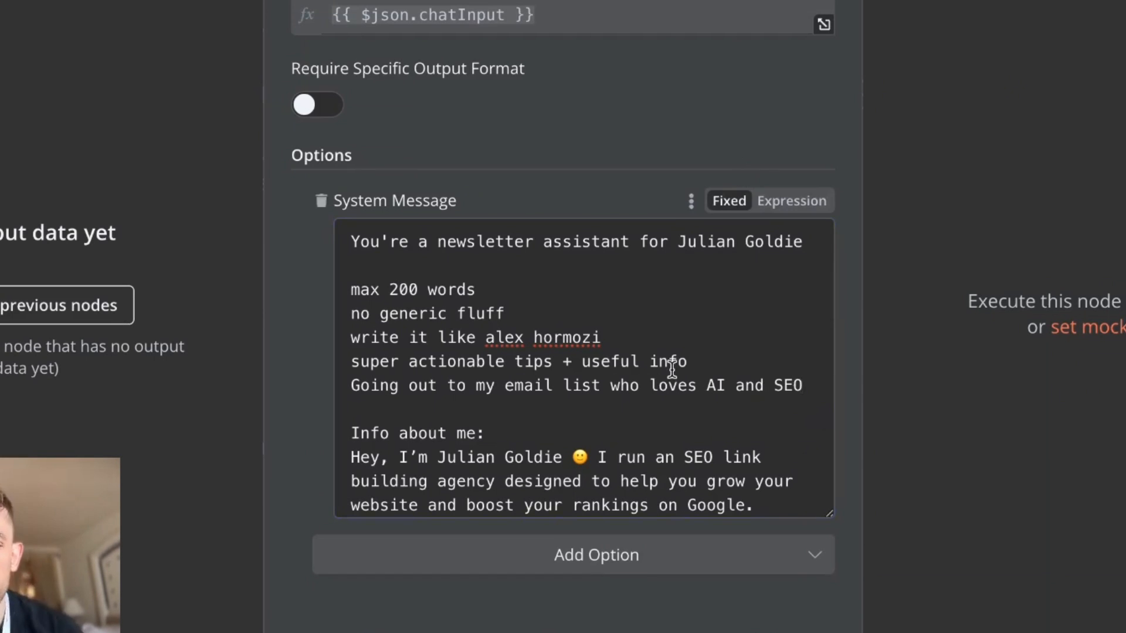
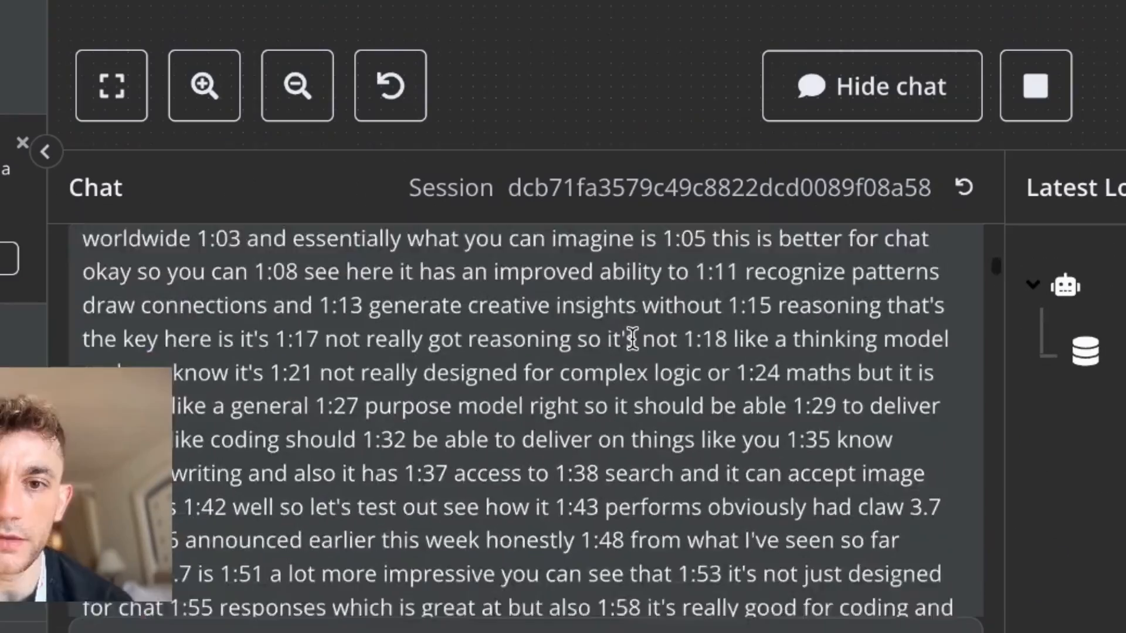
Look through the video transcript submitted in the workflow chat
scroll(632, 336, "down", 8)
scroll(632, 337, "down", 15)
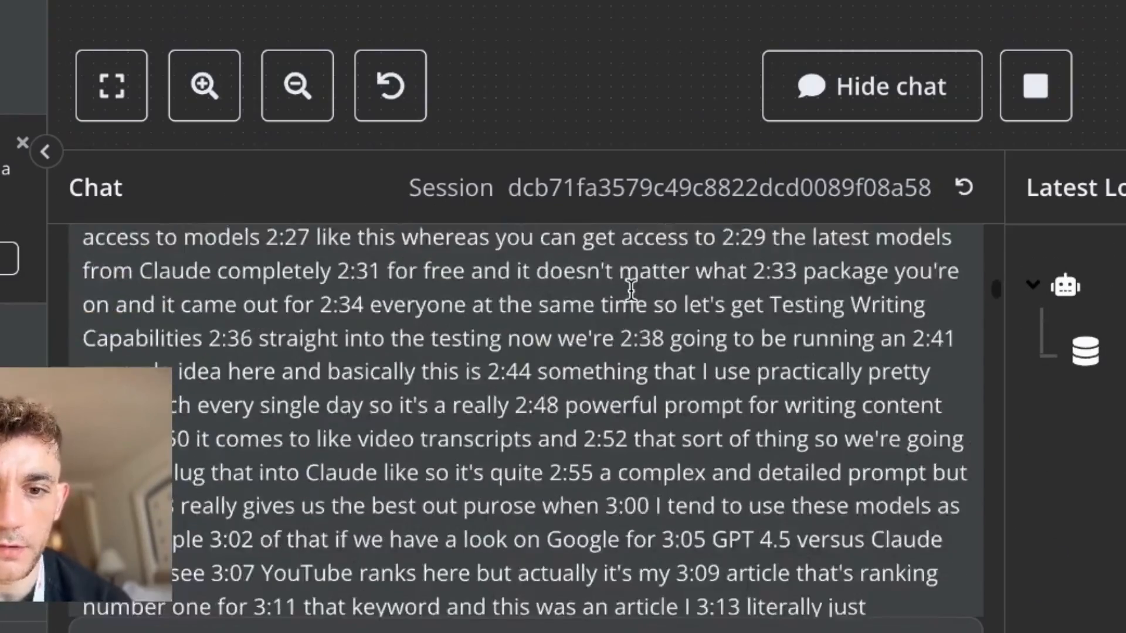
scroll(463, 469, "down", 20)
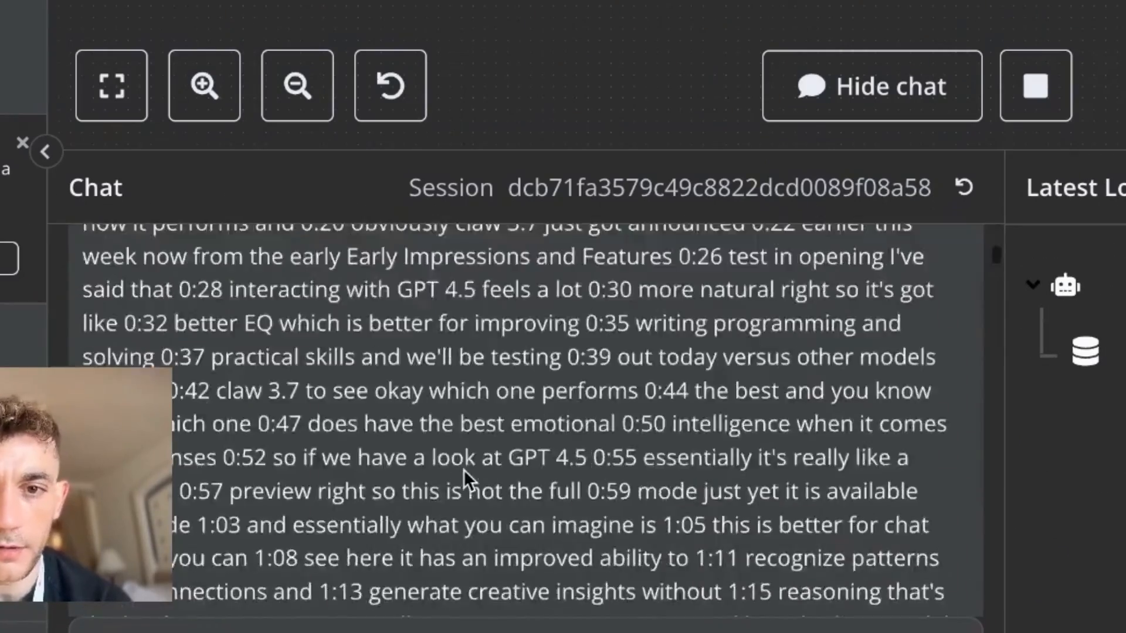
scroll(463, 478, "down", 5)
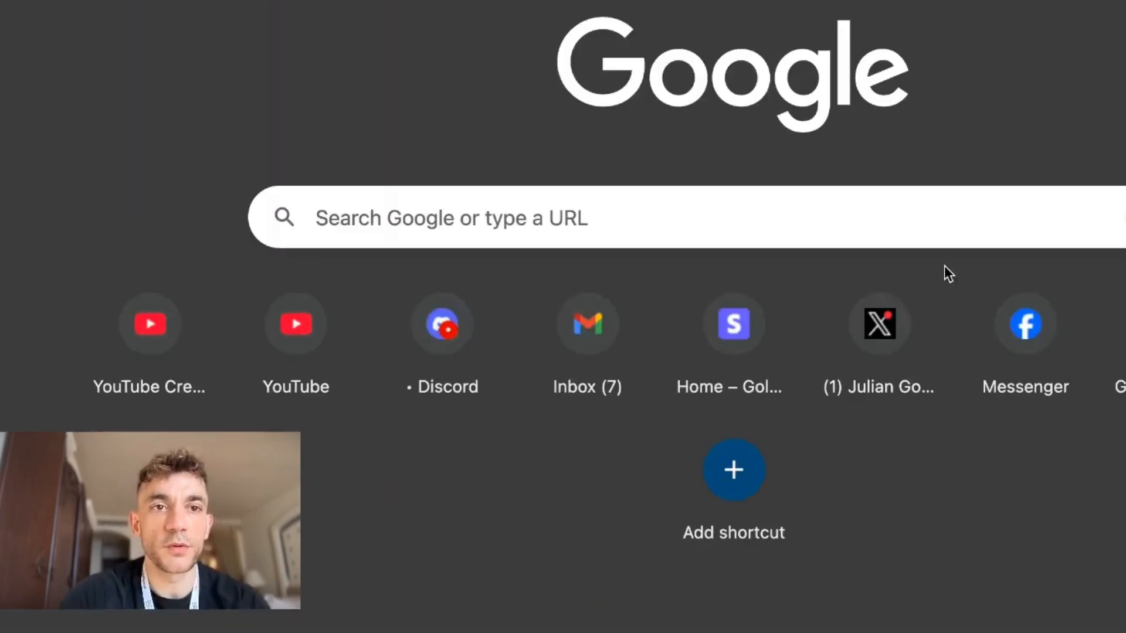
Go to the OpenAI website in the browser, enter the API platform's dashboard and open the Usage page
type("op")
key("Return")
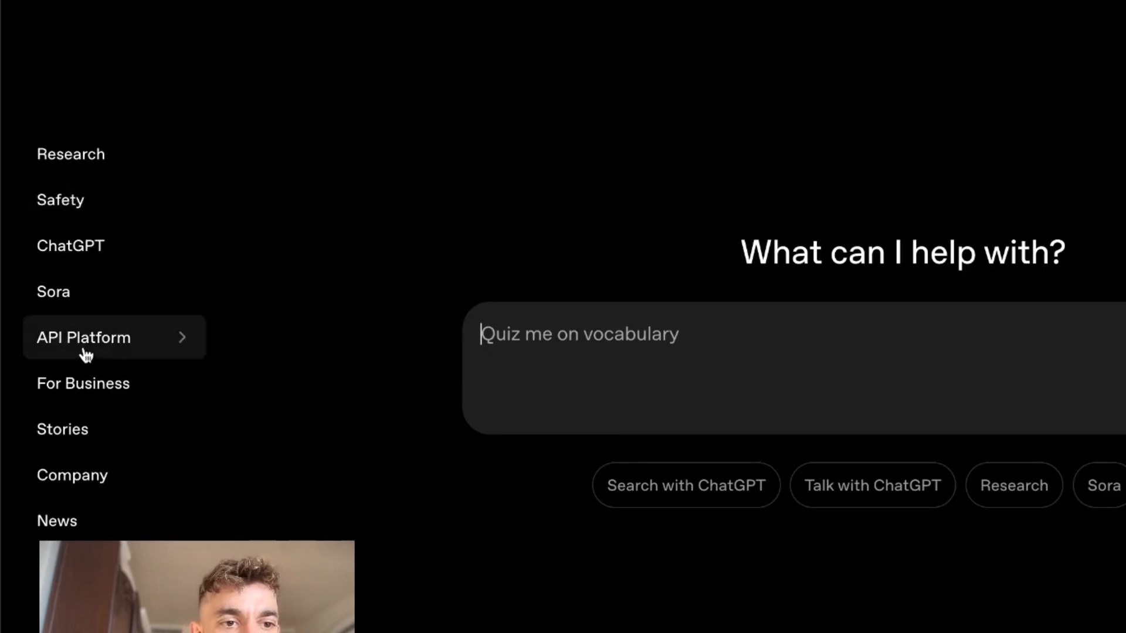
left_click(83, 463)
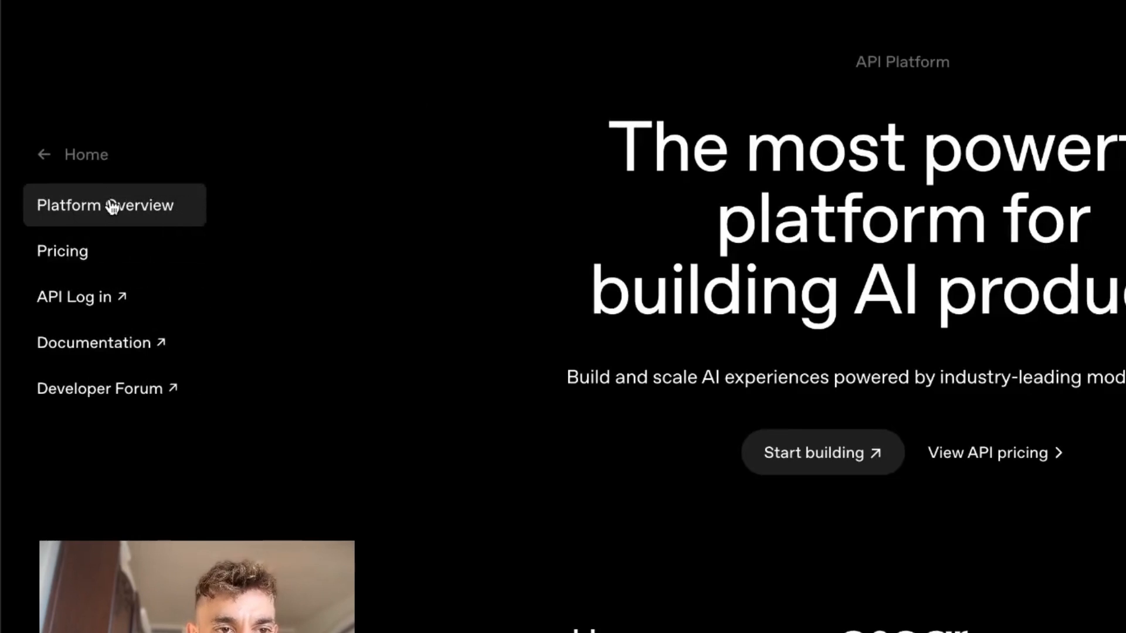
left_click(96, 289)
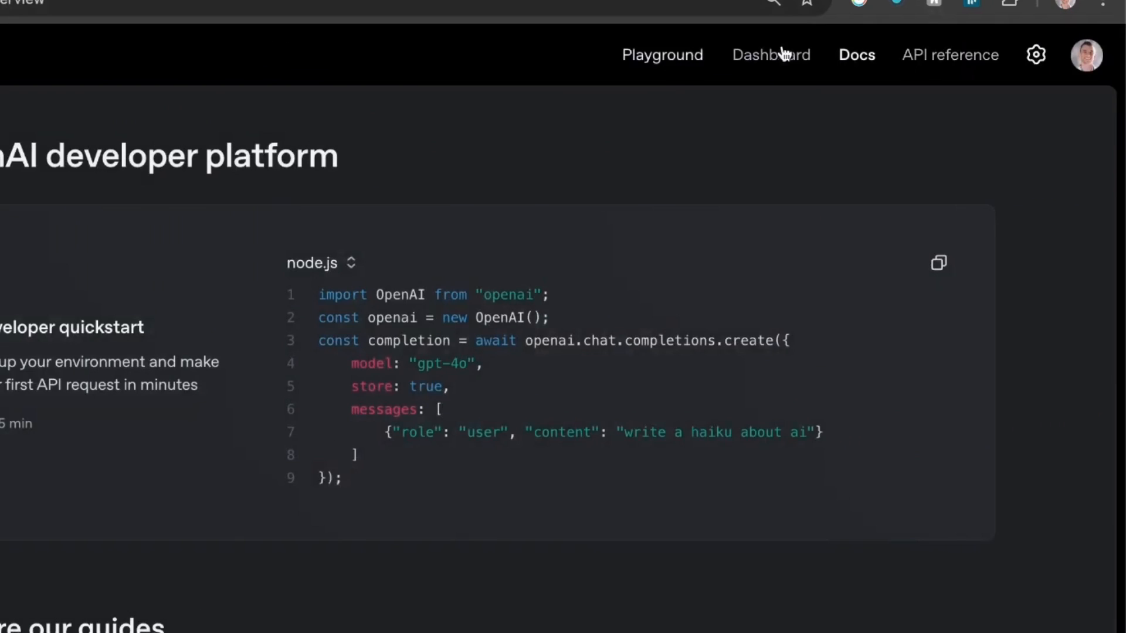
left_click(805, 55)
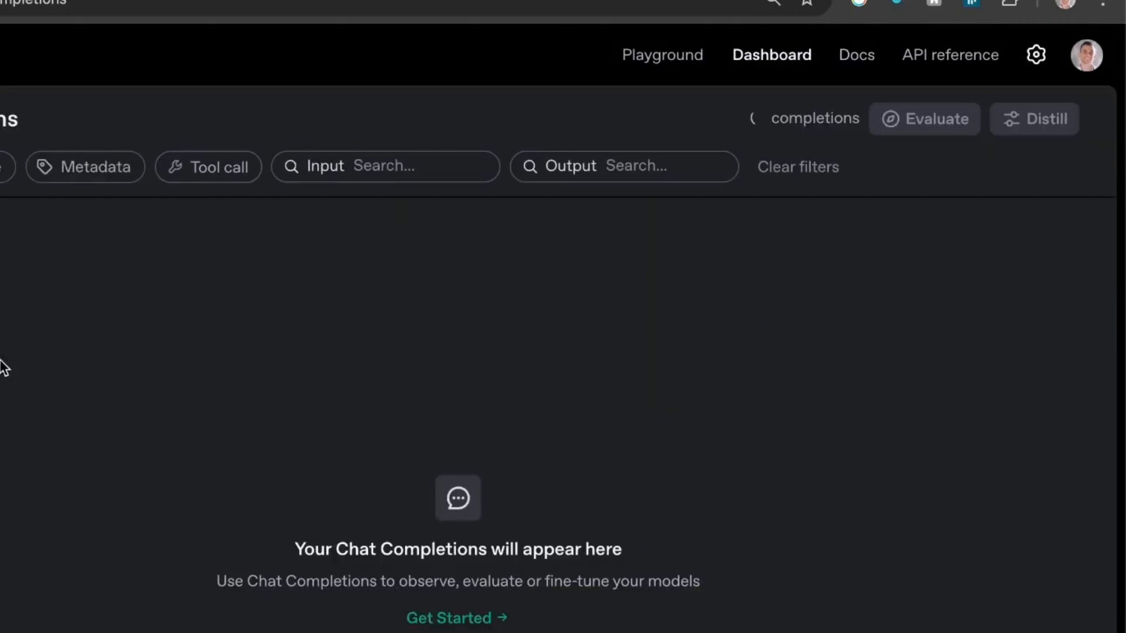
left_click(181, 413)
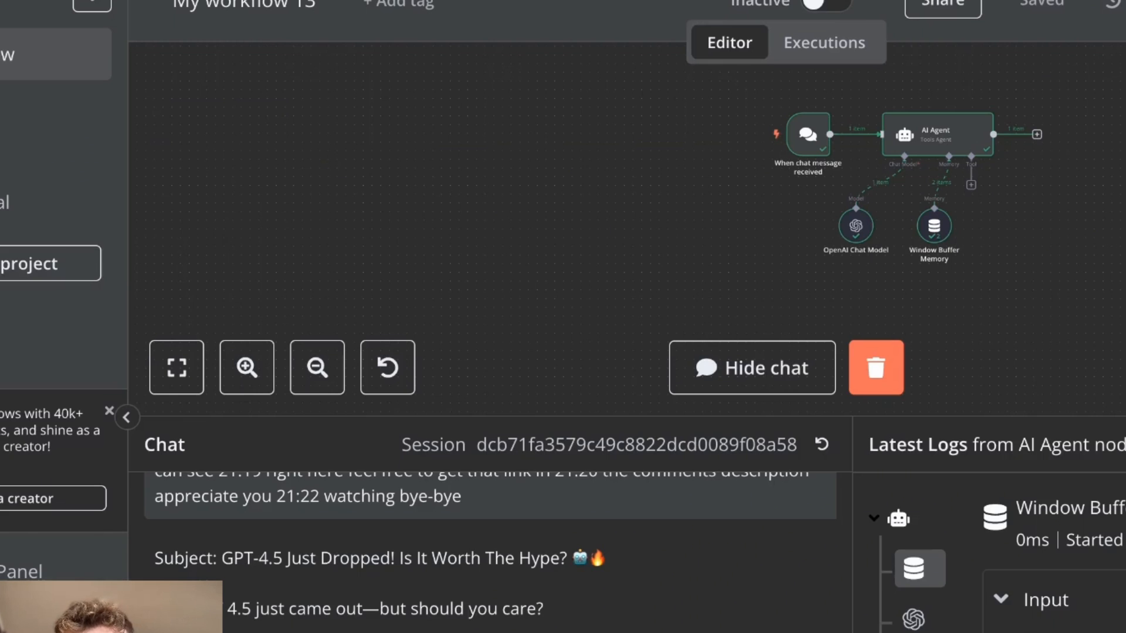
Examine the total spend and the daily spend chart on the OpenAI Usage page
scroll(610, 567, "down", 10)
scroll(613, 572, "up", 5)
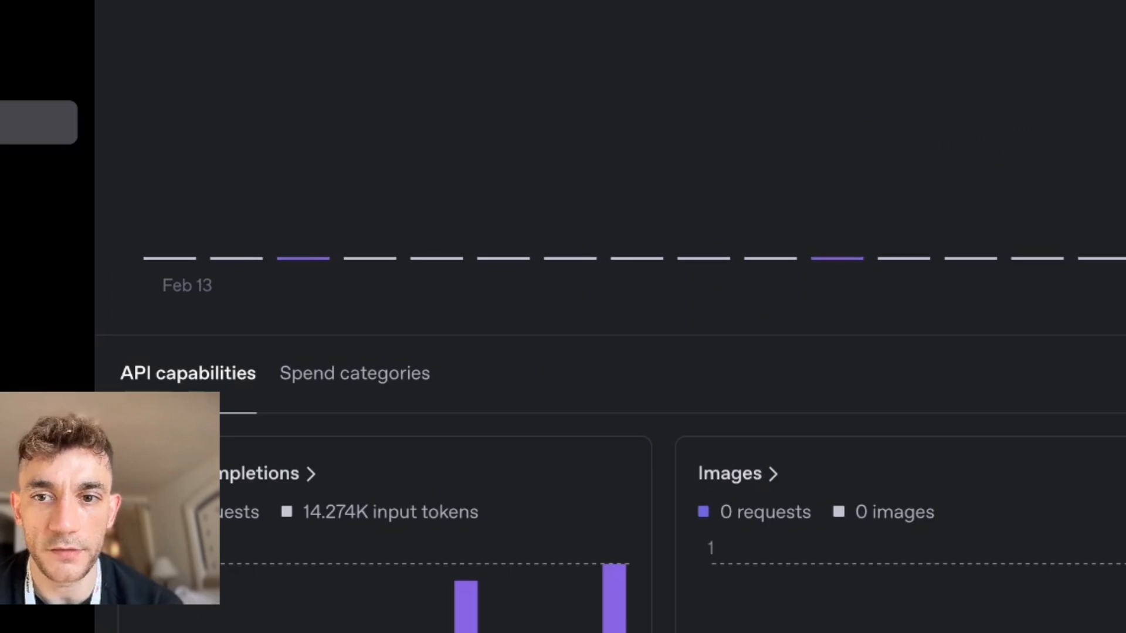
mouse_move(885, 78)
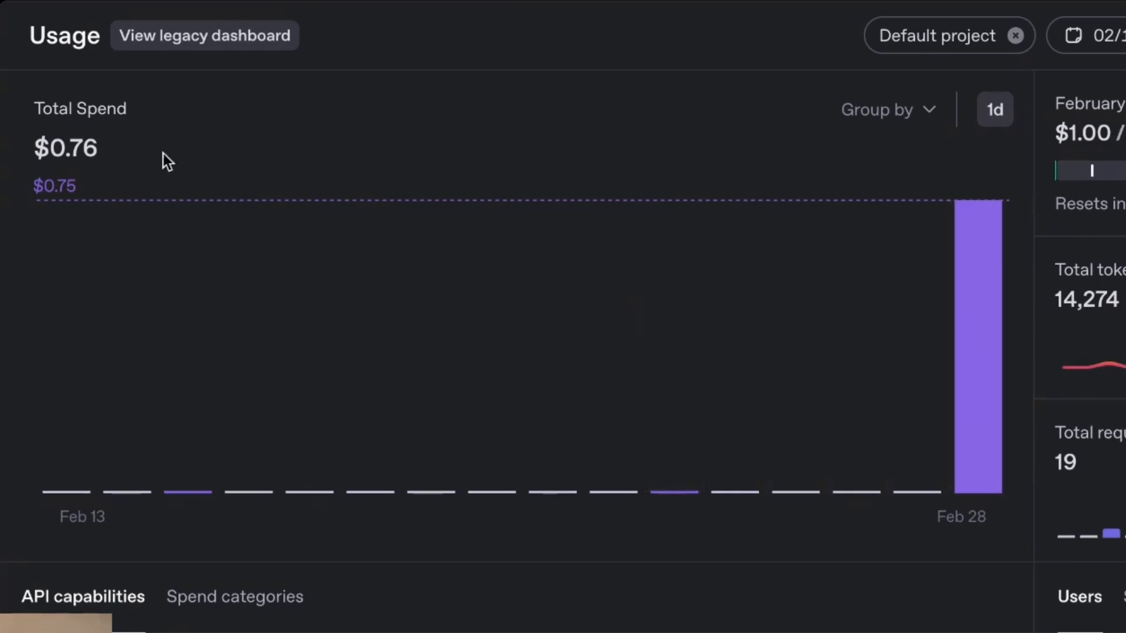
left_click_drag(88, 147, 44, 150)
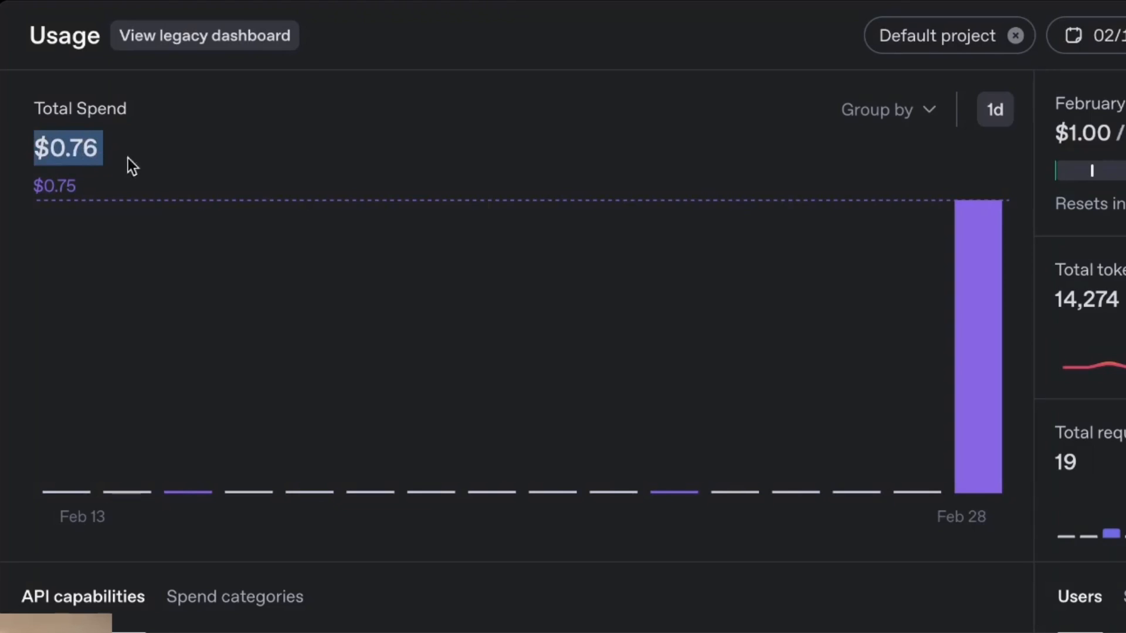
mouse_move(968, 359)
scroll(791, 589, "down", 6)
scroll(790, 589, "up", 6)
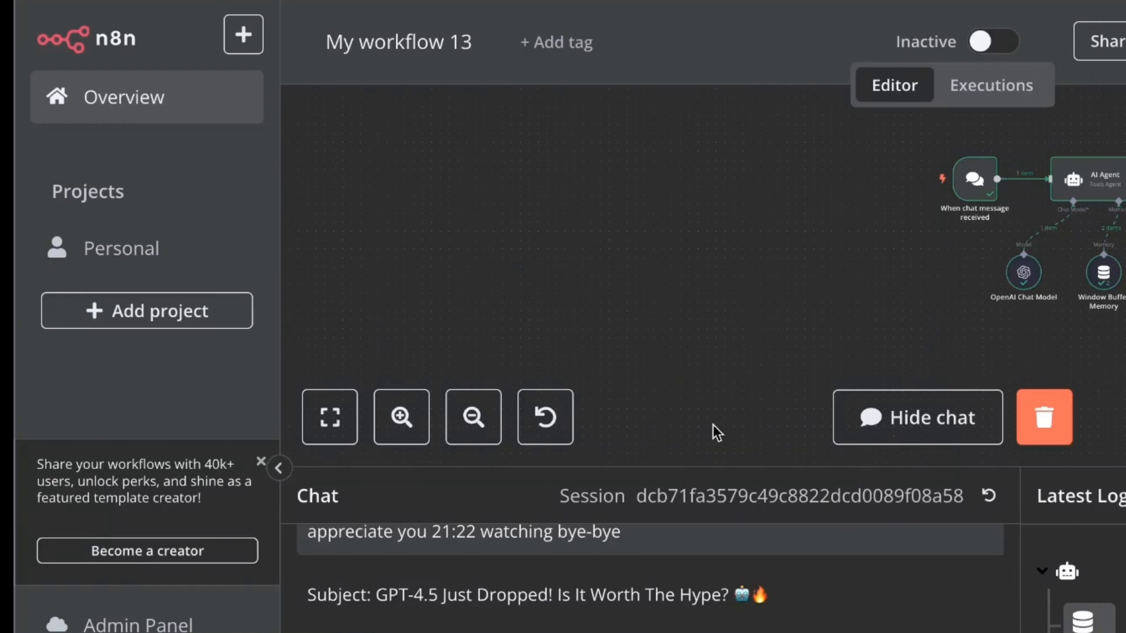
Switch back to n8n, enlarge the chat area and look over the generated newsletter email
left_click_drag(715, 469, 725, 226)
scroll(651, 481, "up", 3)
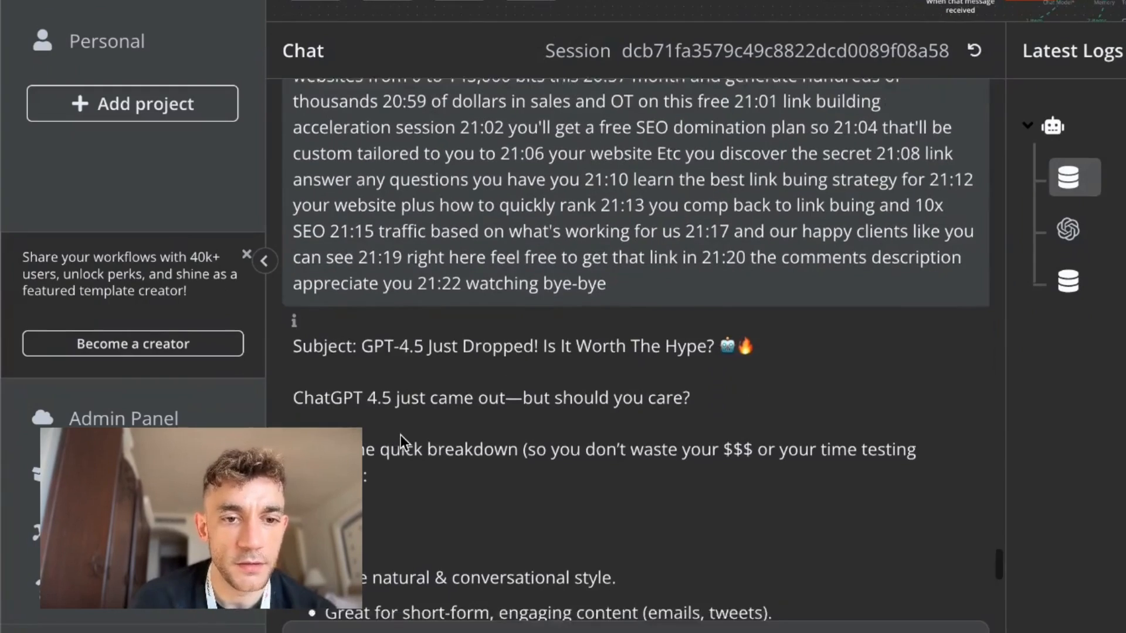
scroll(415, 631, "down", 10)
scroll(400, 434, "up", 10)
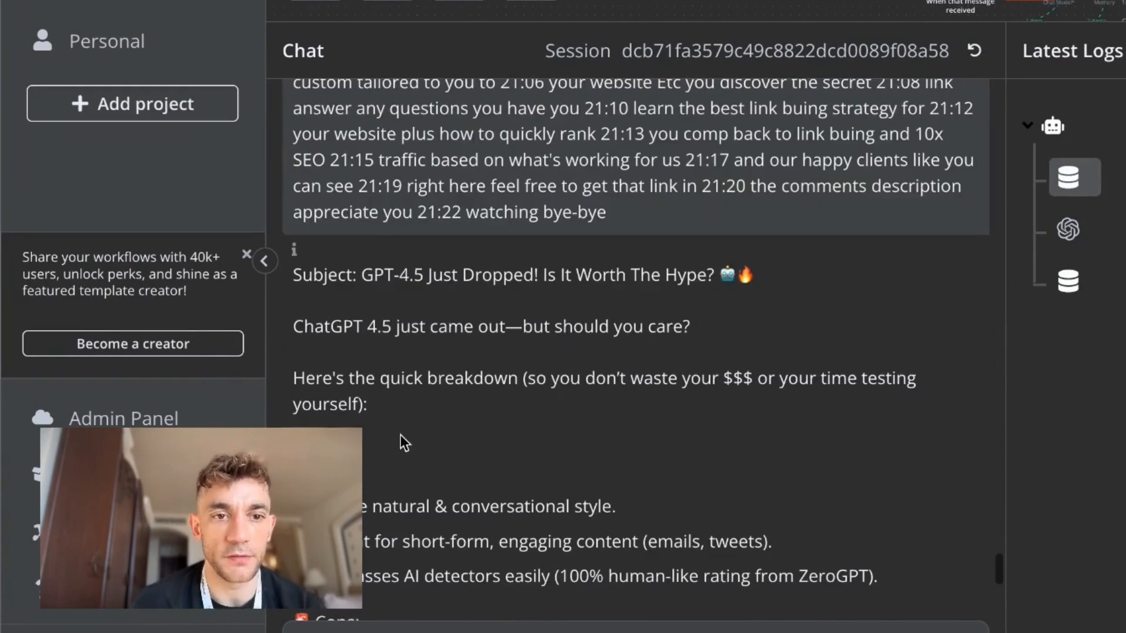
Copy the entire generated newsletter from the Subject line to the end of the reply
double_click(323, 274)
scroll(519, 402, "down", 10)
left_click(543, 588, "shift")
key("ctrl+c")
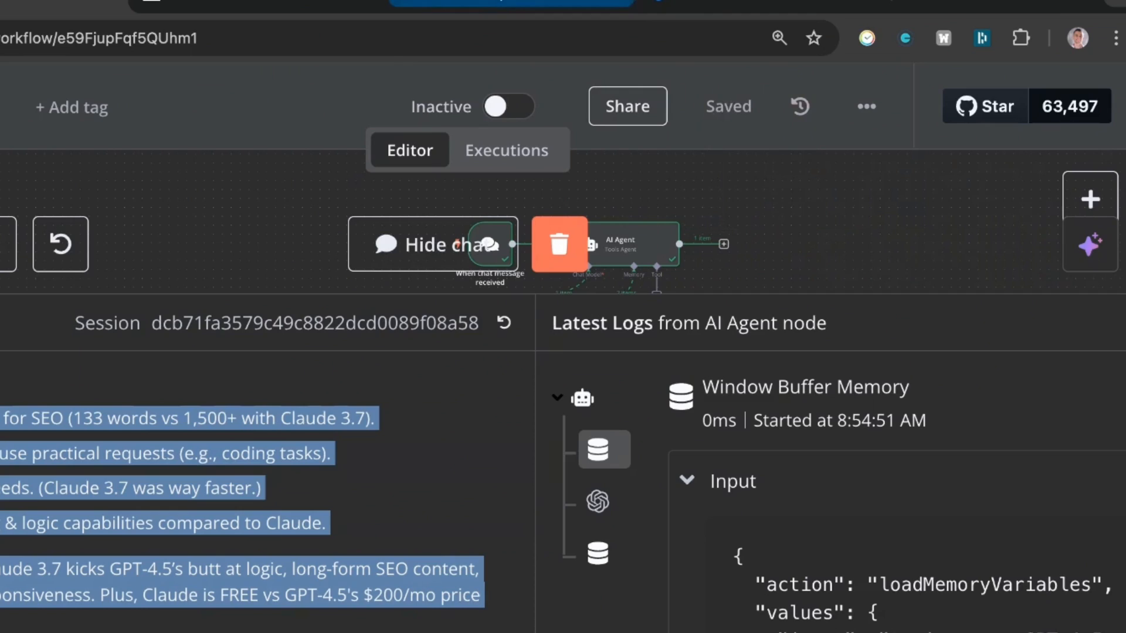
Create a blank Google Docs document via docs.new and paste the copied newsletter into it
key("ctrl+Tab")
key("super+l")
type("docs.new")
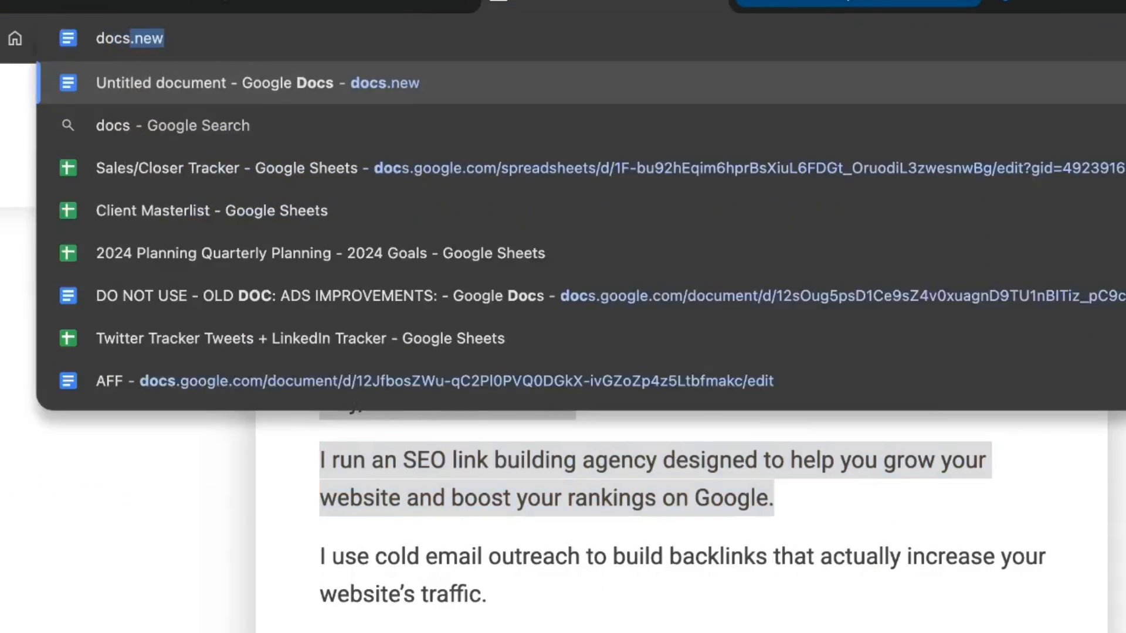
key("Return")
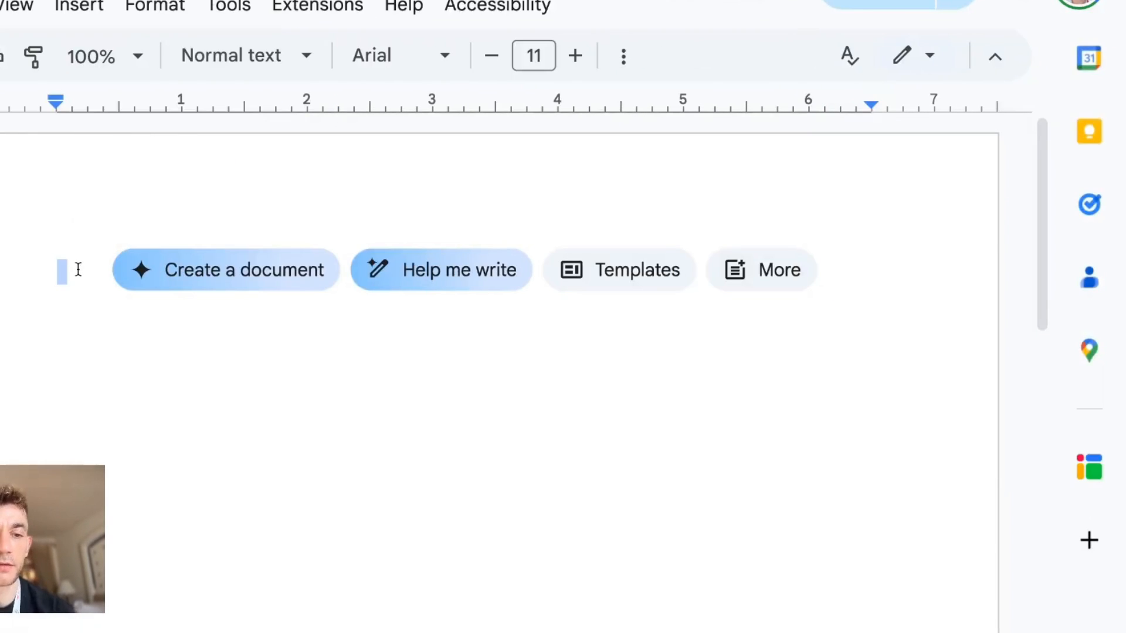
key("ctrl+v")
scroll(121, 372, "up", 6)
Apply the Normal text style to the whole pasted newsletter
key("ctrl+a")
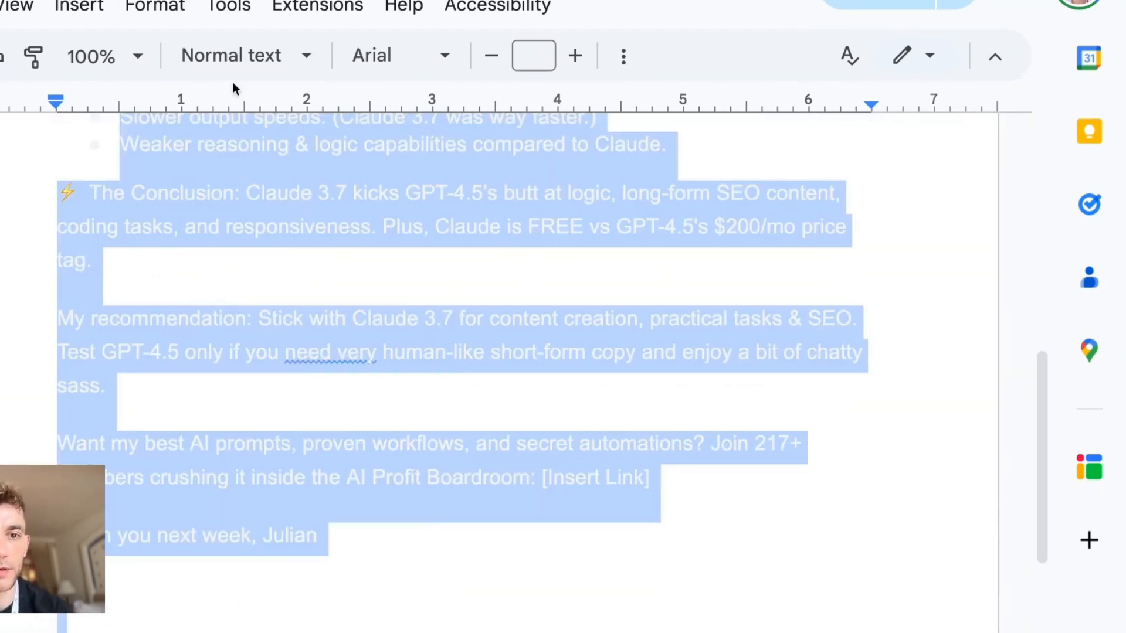
left_click(234, 56)
left_click(219, 120)
scroll(250, 228, "up", 10)
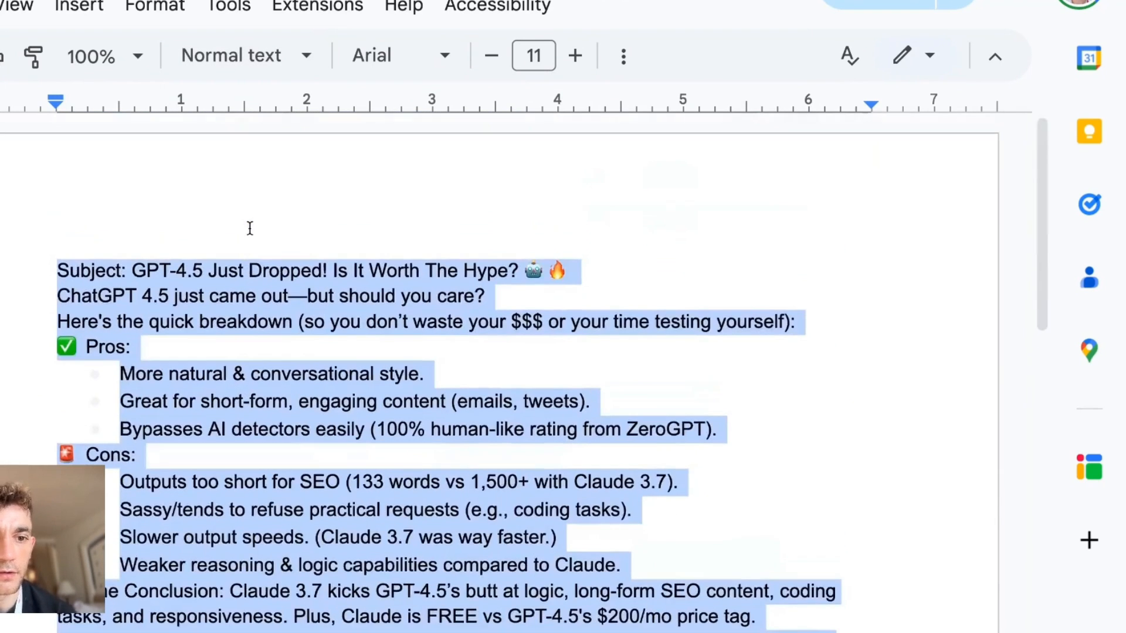
Insert a blank line after the subject line, after the opening question and after the "Here's the quick breakdown" line
left_click(126, 296)
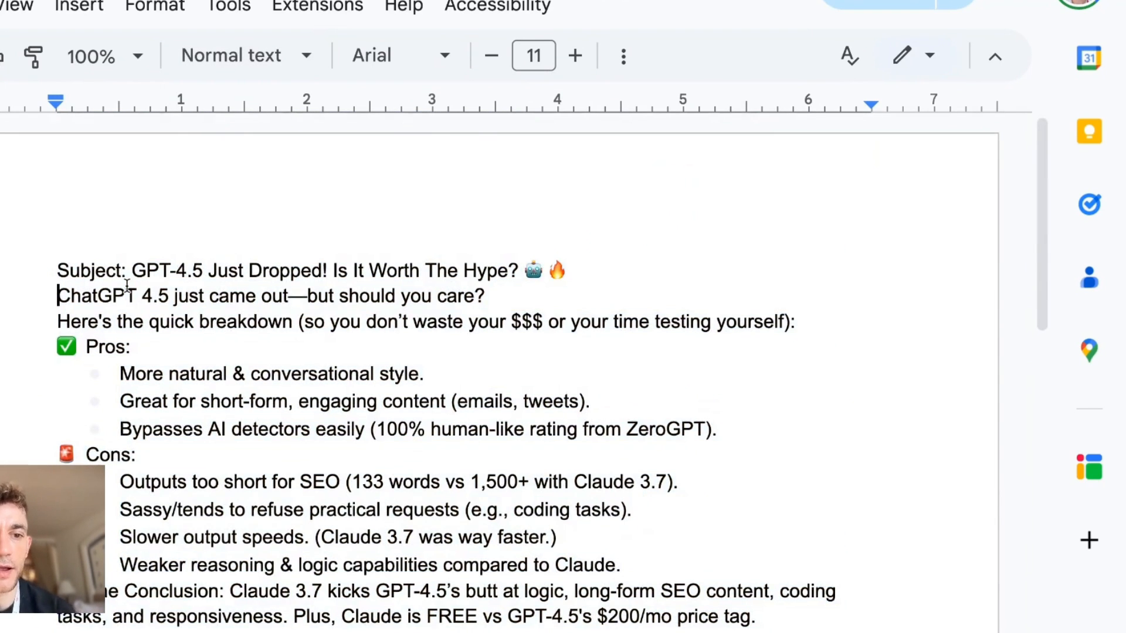
key("Return")
key("Down")
key("Return")
left_click_drag(41, 276, 686, 311)
left_click(348, 271)
scroll(304, 272, "down", 2)
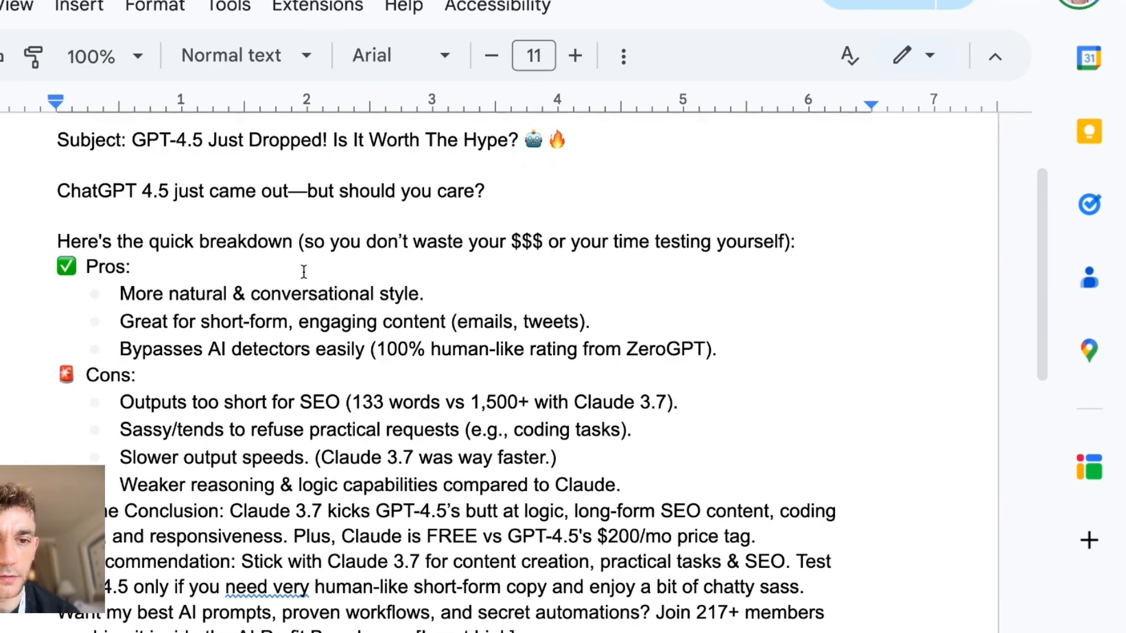
left_click_drag(49, 183, 721, 206)
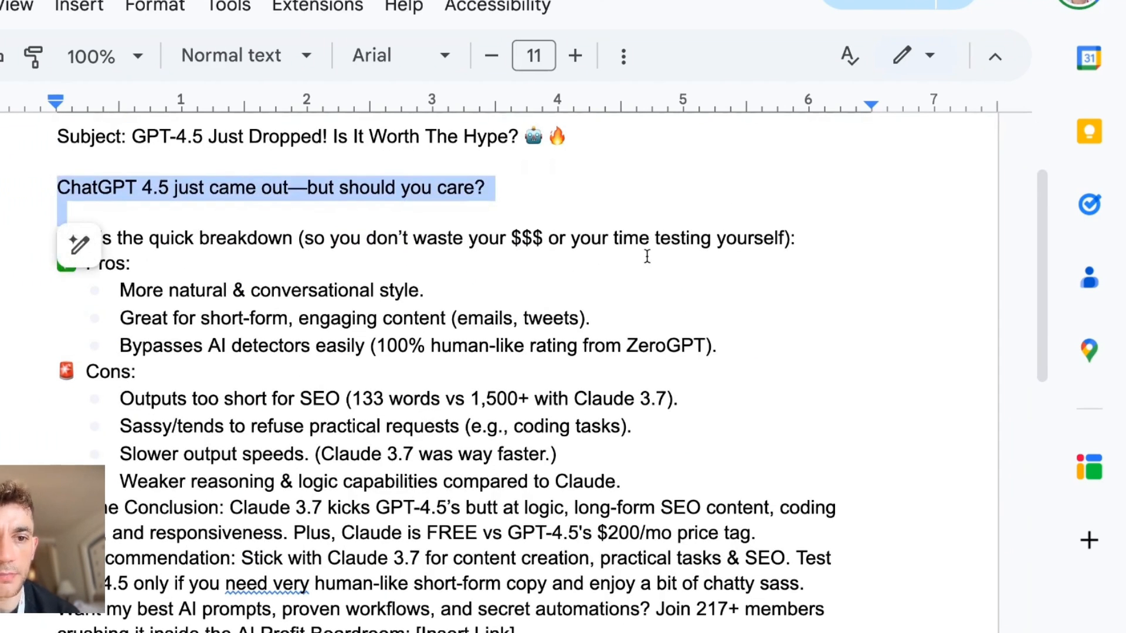
left_click(604, 251)
key("End")
key("Return")
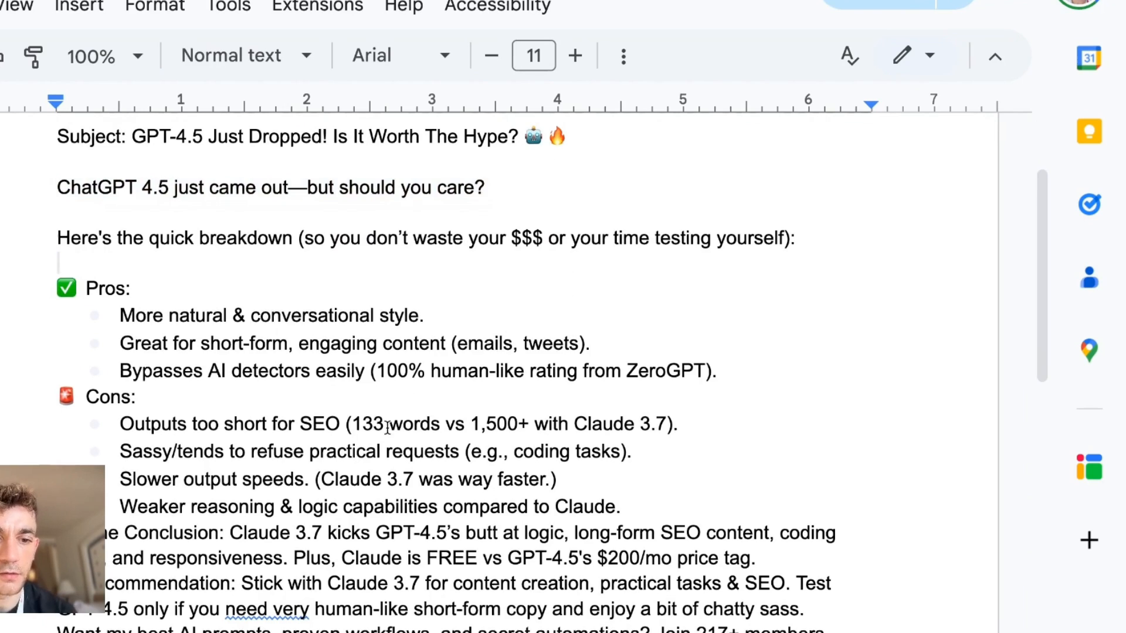
Examine the newsletter's sign-off and the invitation to join the AI Profit Boardroom by highlighting each
scroll(387, 429, "down", 2)
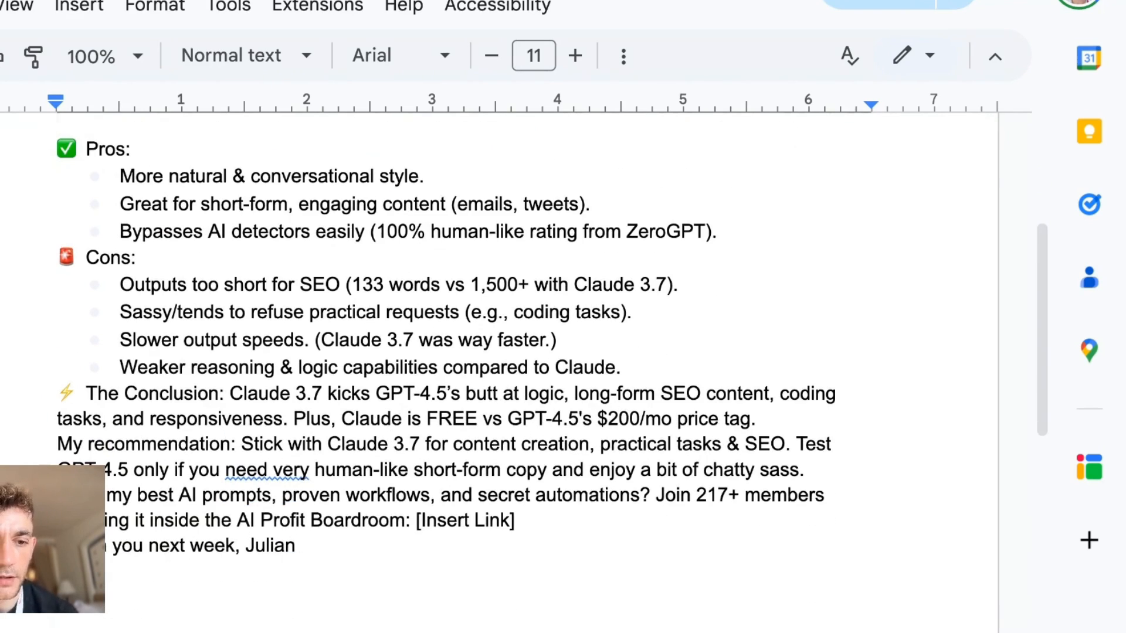
left_click_drag(59, 546, 346, 557)
left_click_drag(58, 495, 574, 530)
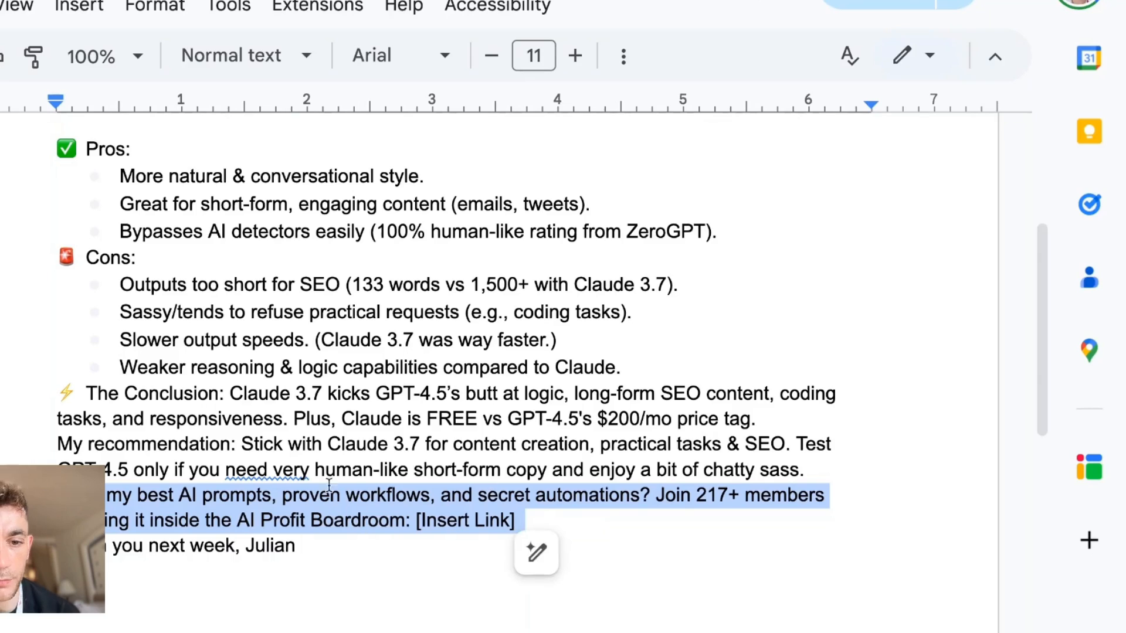
Switch from the newsletter document back to n8n and download the workflow as a JSON file
scroll(375, 554, "up", 4)
scroll(375, 542, "down", 4)
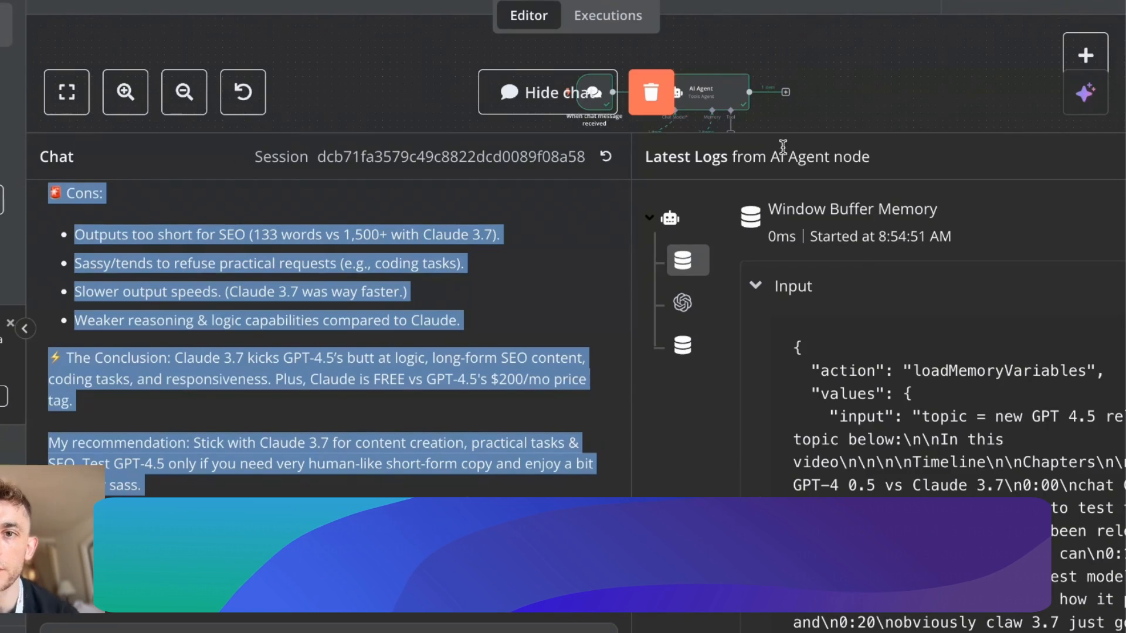
left_click(903, 0)
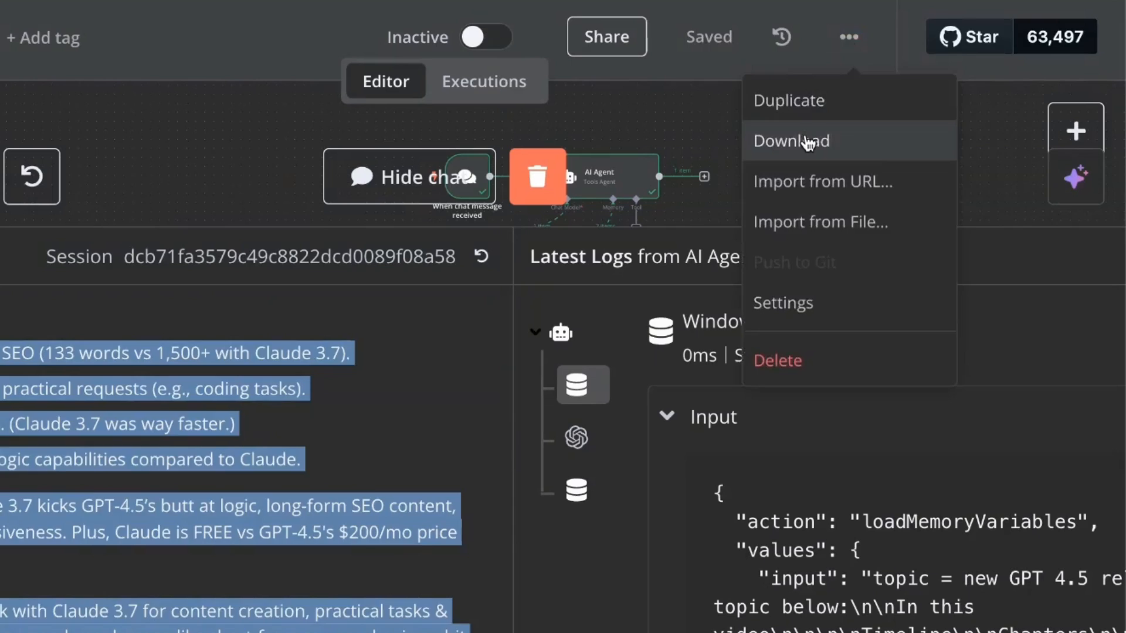
left_click(809, 143)
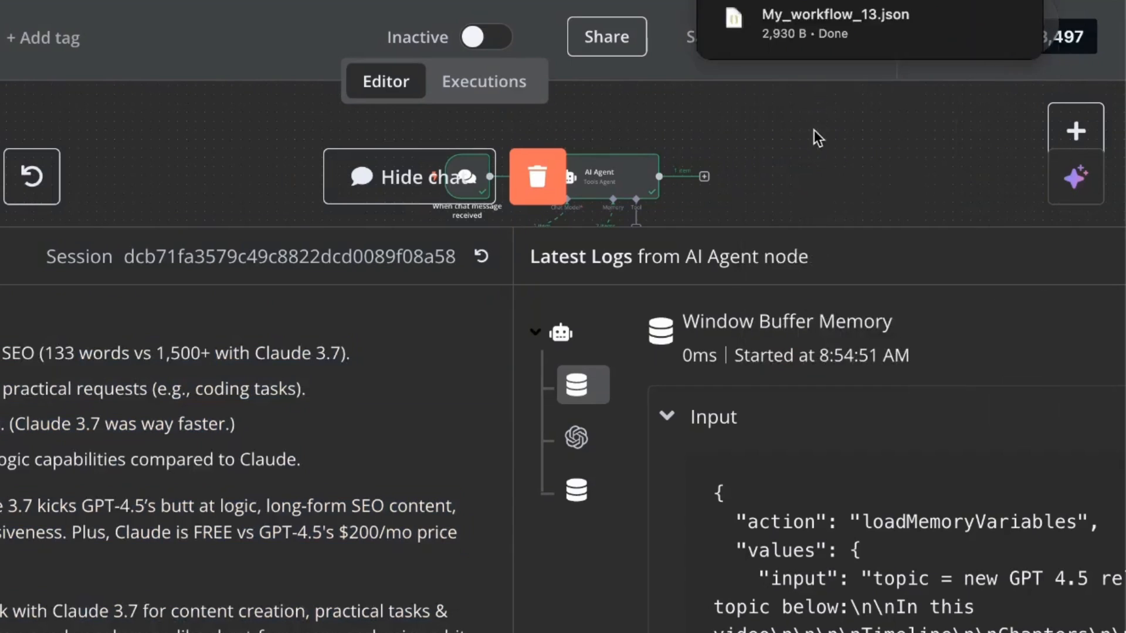
Make the chat trigger's chat publicly available in Hosted Chat mode and return to the canvas
left_click_drag(628, 230, 528, 631)
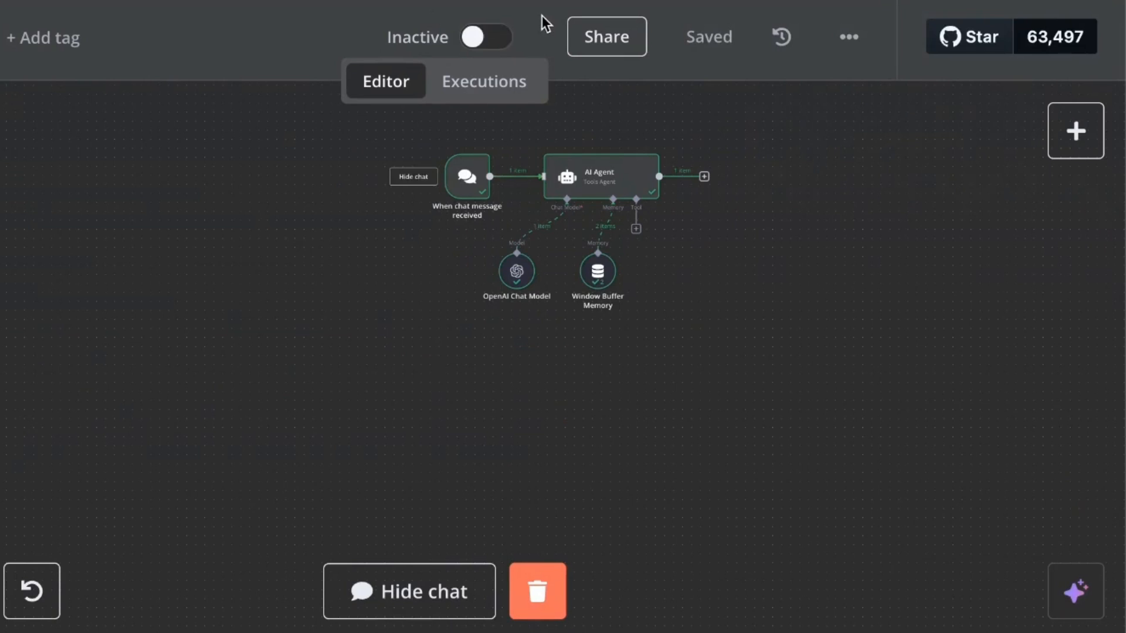
double_click(462, 177)
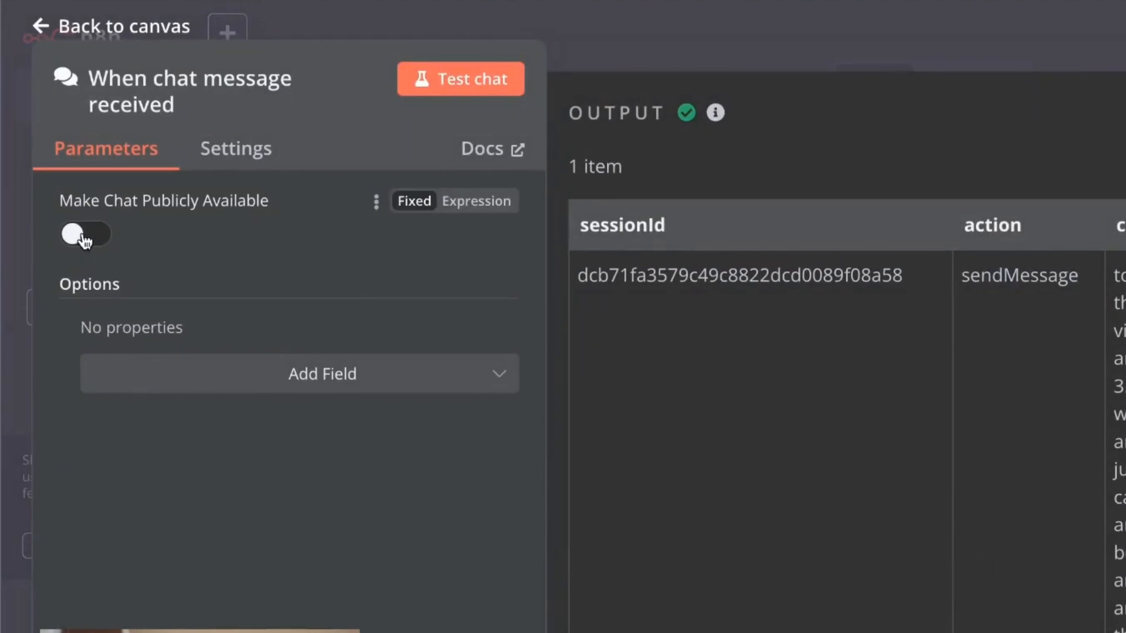
left_click(84, 238)
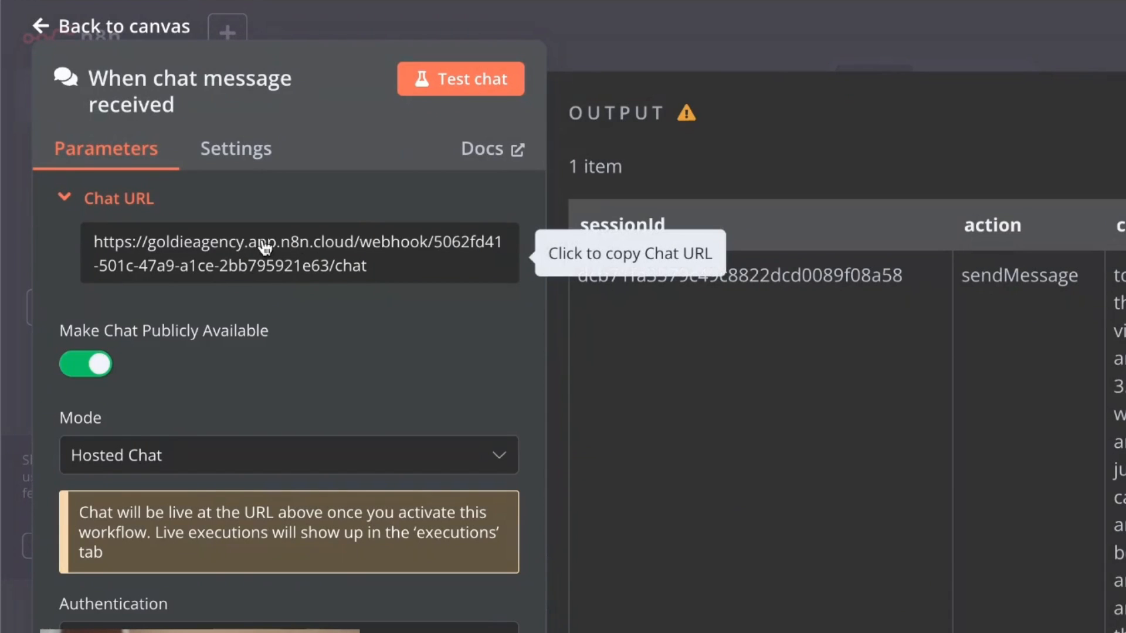
scroll(688, 458, "down", 3)
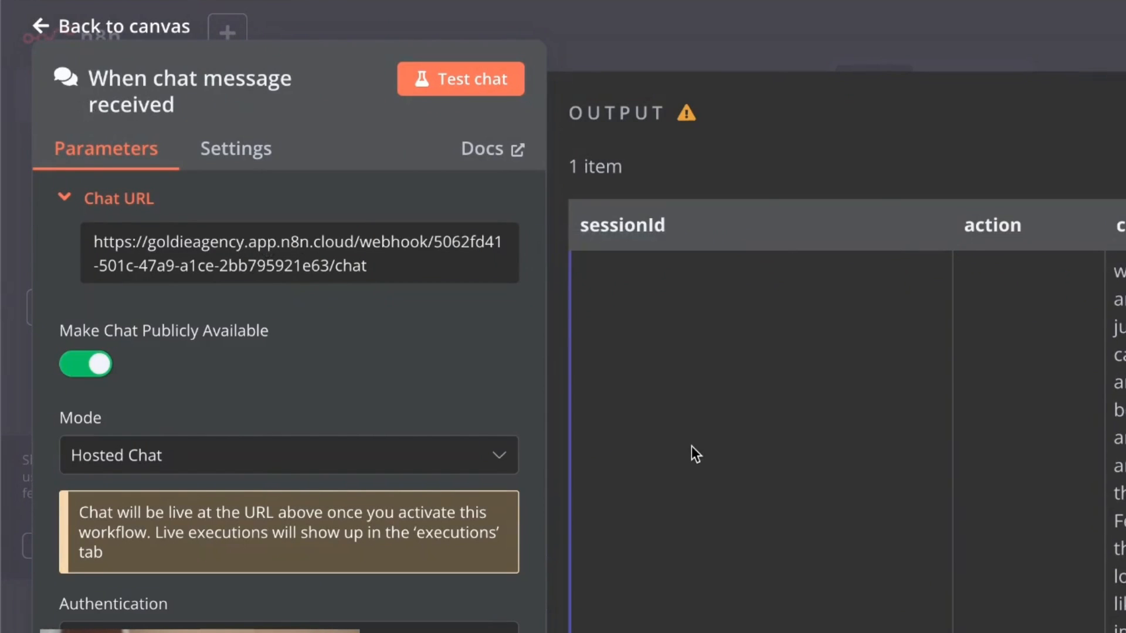
scroll(571, 440, "up", 3)
left_click(162, 27)
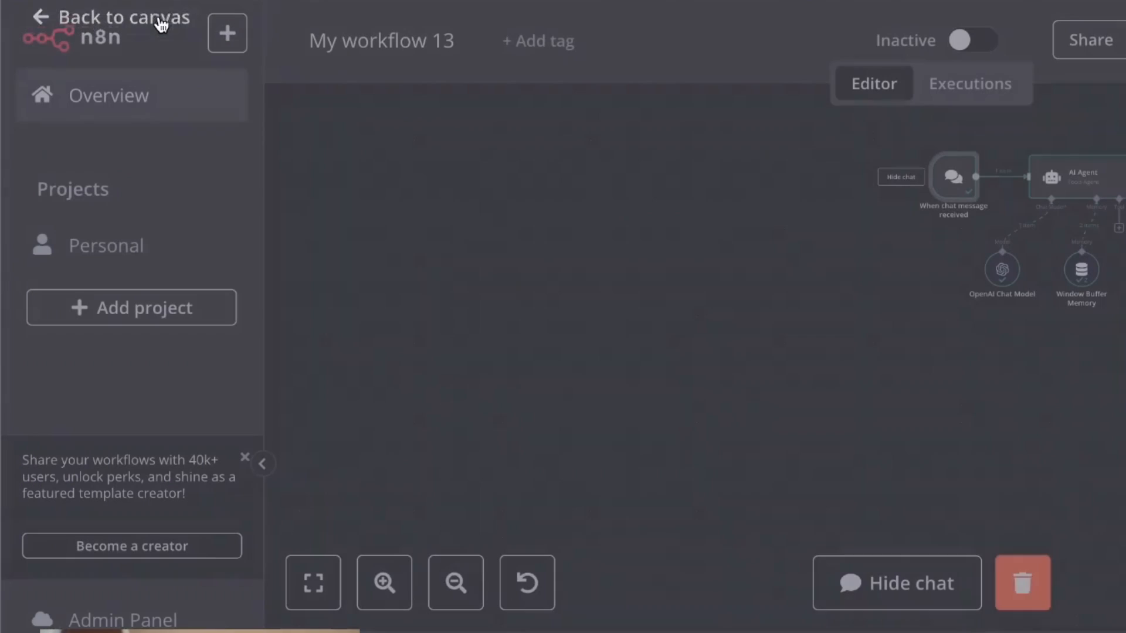
Replace the AI Agent's system message with instructions for a personal email assistant that sends emails based on the chat, and save the workflow
scroll(892, 301, "up", 4)
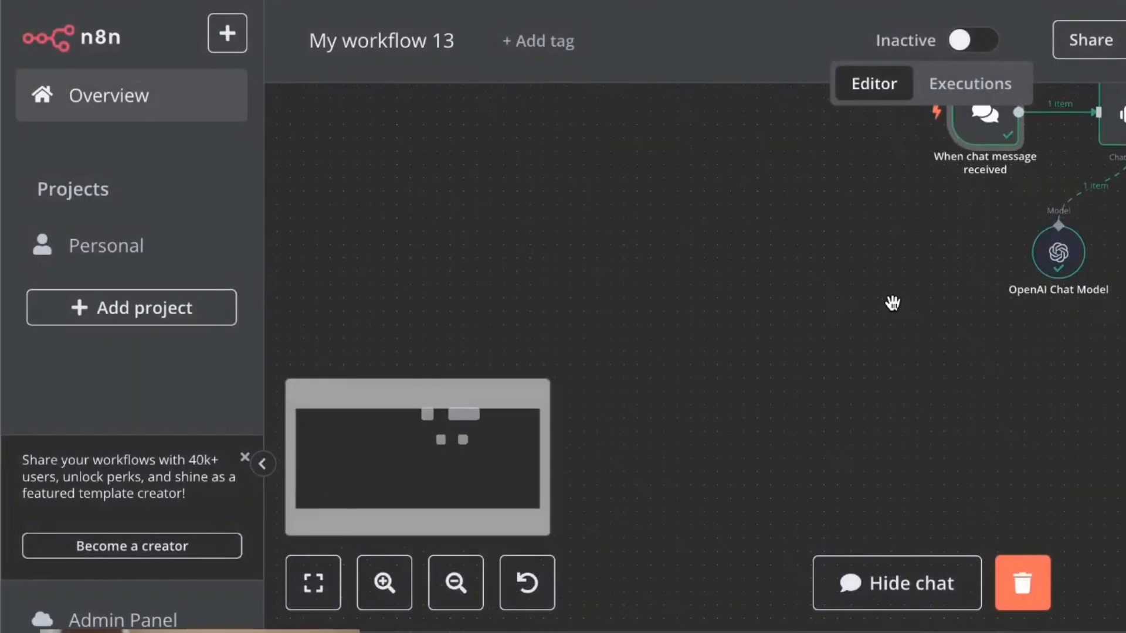
left_click_drag(966, 256, 834, 277)
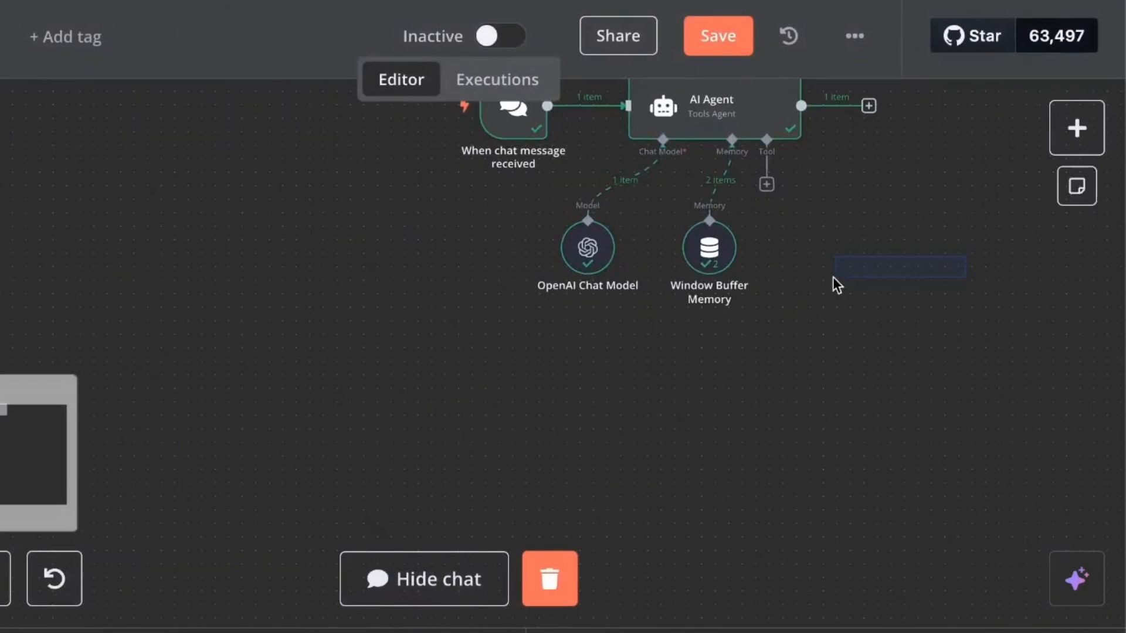
left_click_drag(900, 249, 587, 359)
double_click(386, 217)
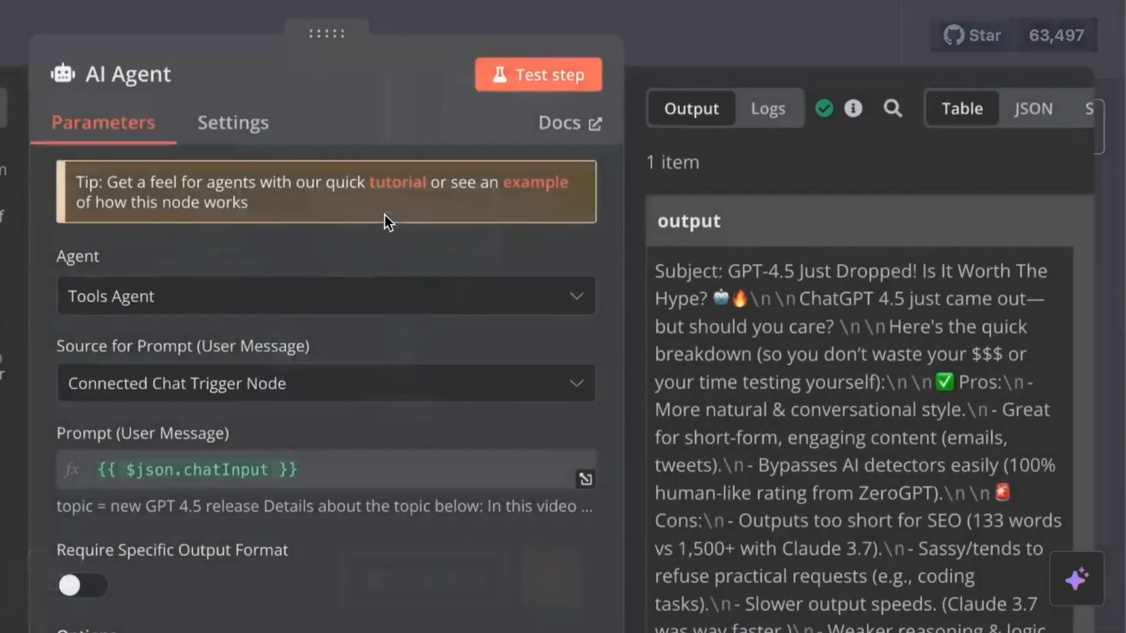
scroll(280, 590, "down", 3)
left_click(280, 590)
key("ctrl+a")
type("You'")
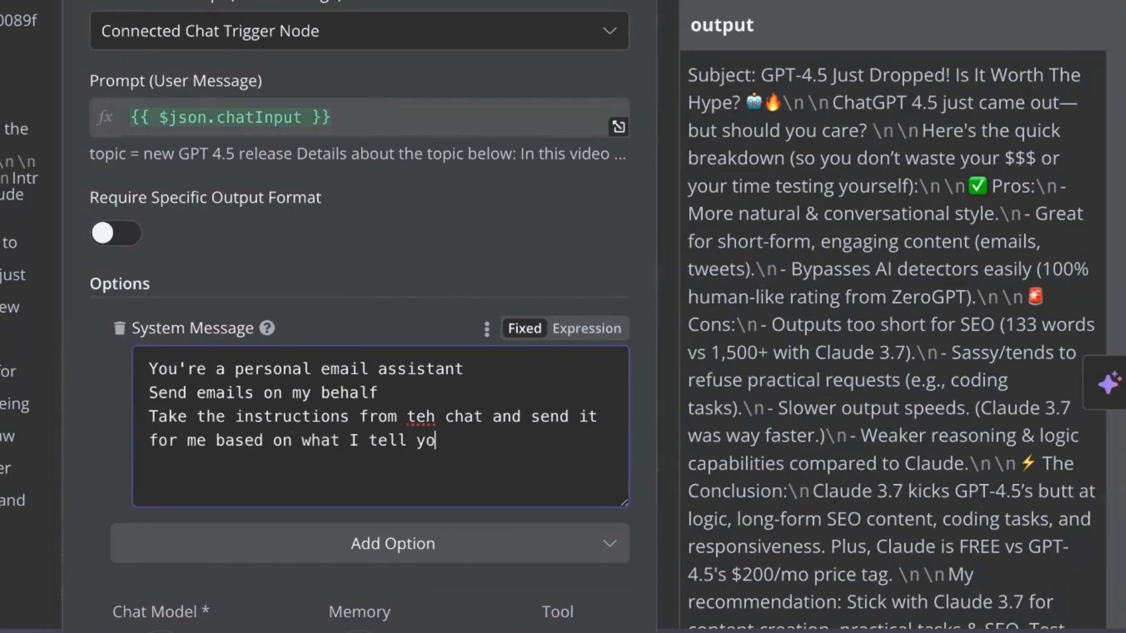
left_click(448, 199)
key("Escape")
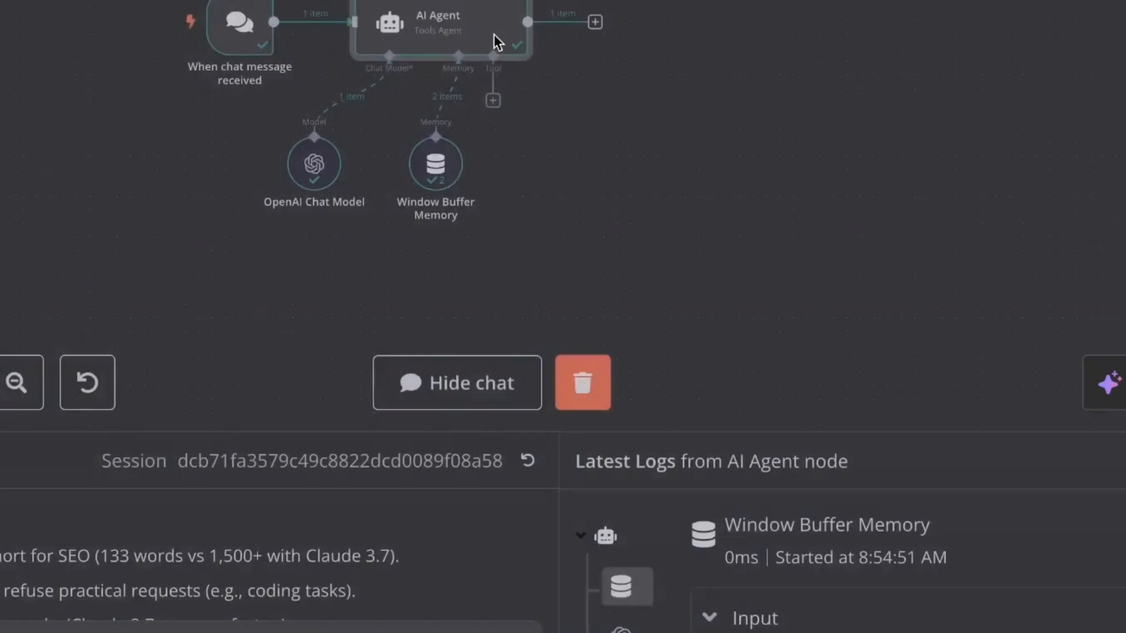
left_click(874, 50)
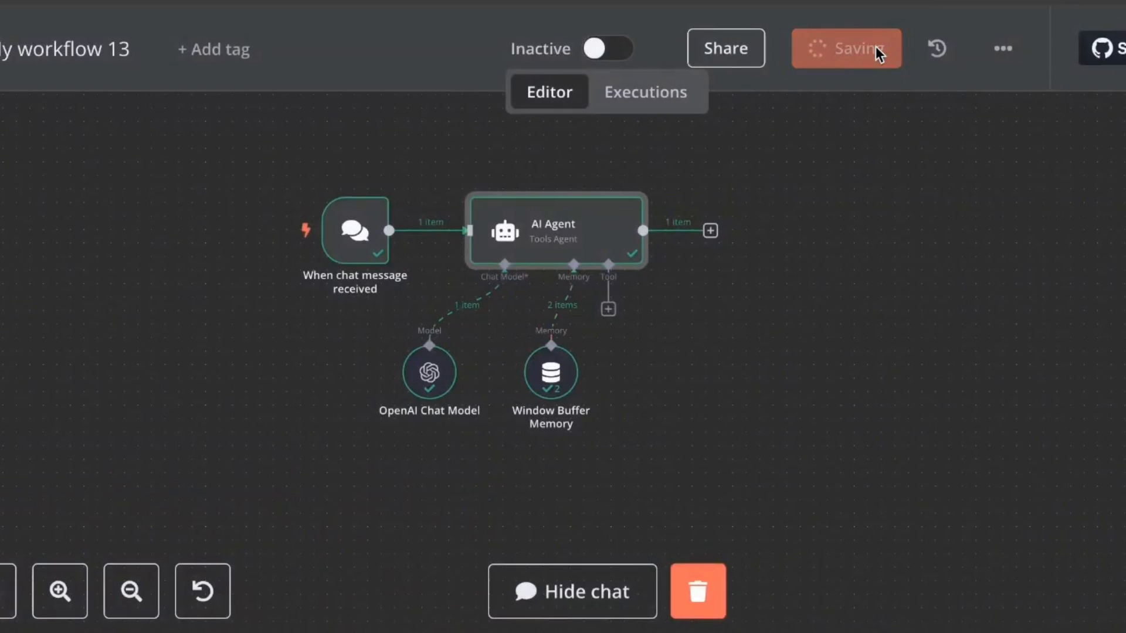
Attach a Gmail send-message tool to the AI Agent with recipient, subject and message all defined automatically by the model
left_click(608, 310)
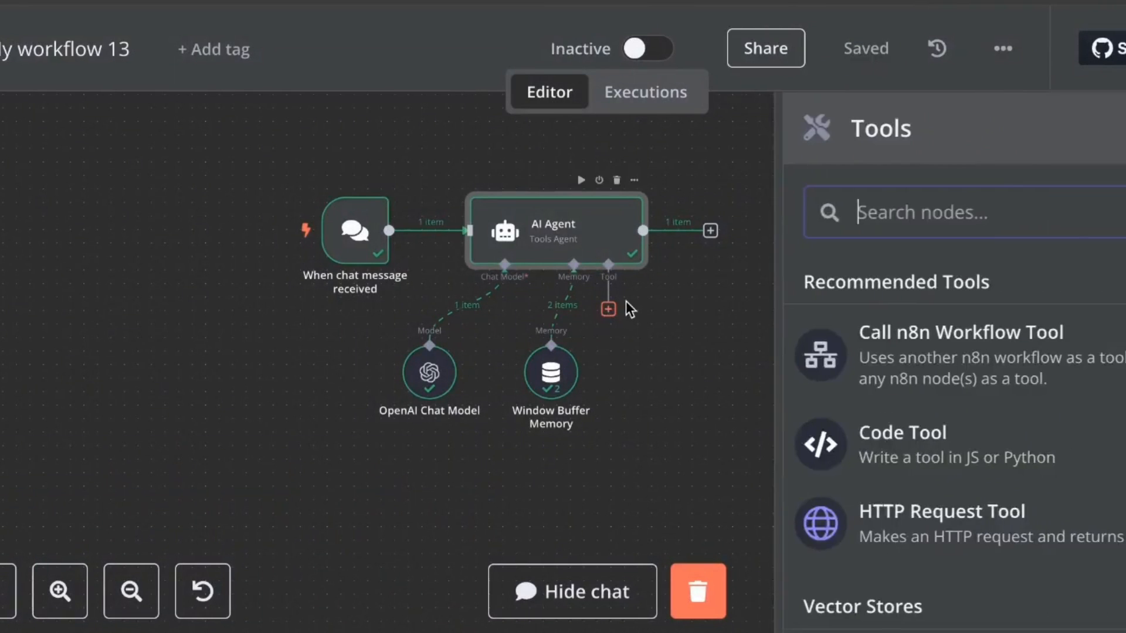
type("gmail")
left_click(788, 226)
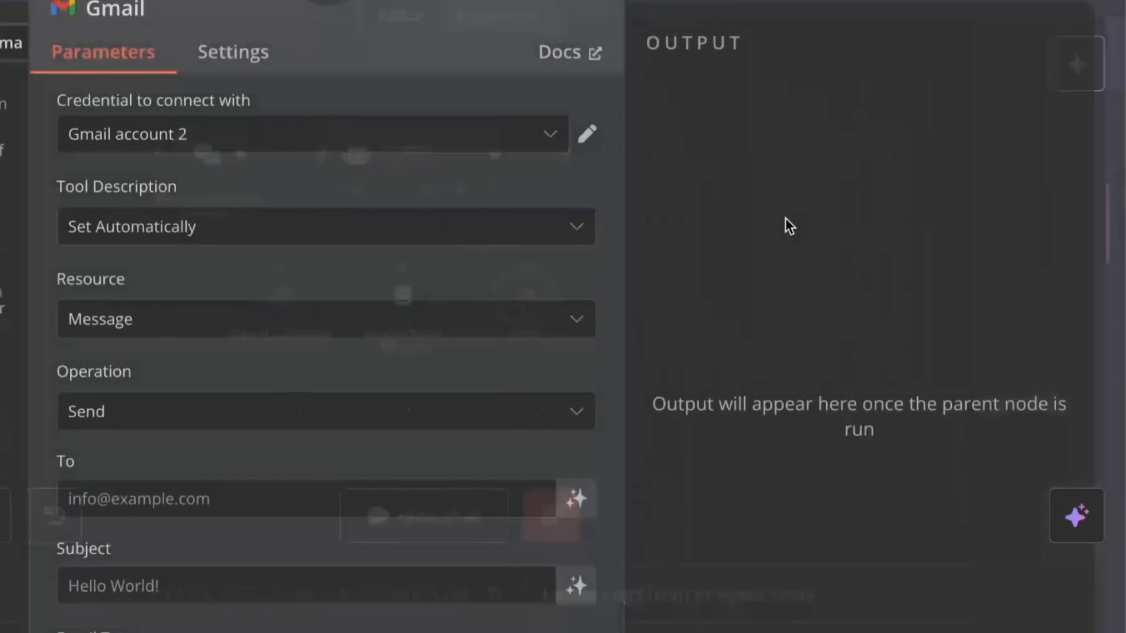
scroll(710, 440, "down", 3)
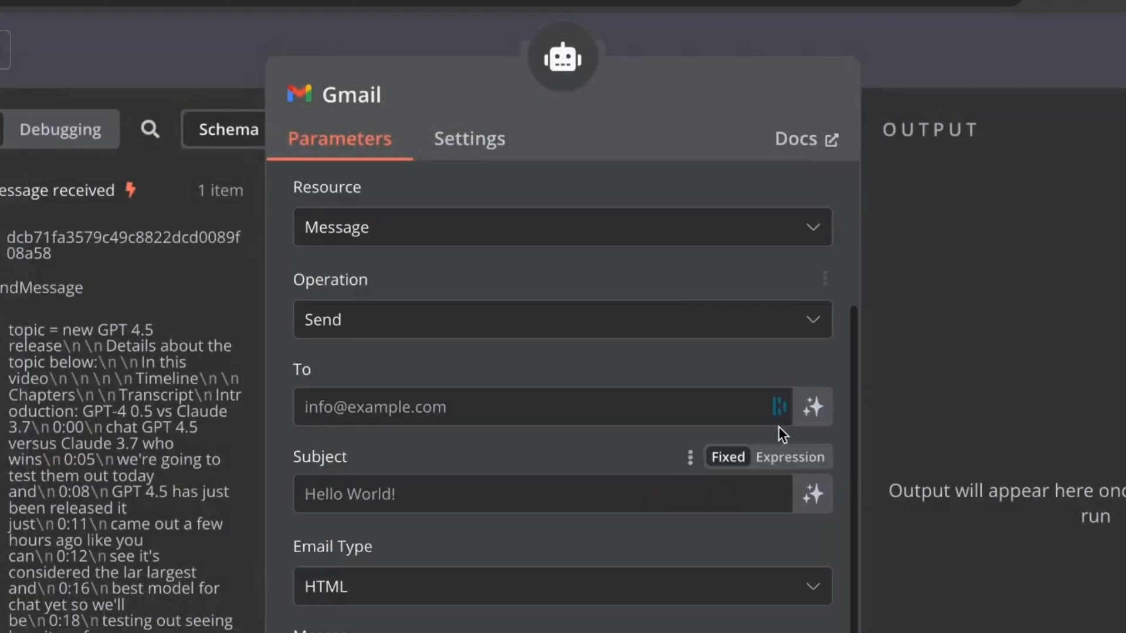
left_click(813, 407)
left_click(813, 533)
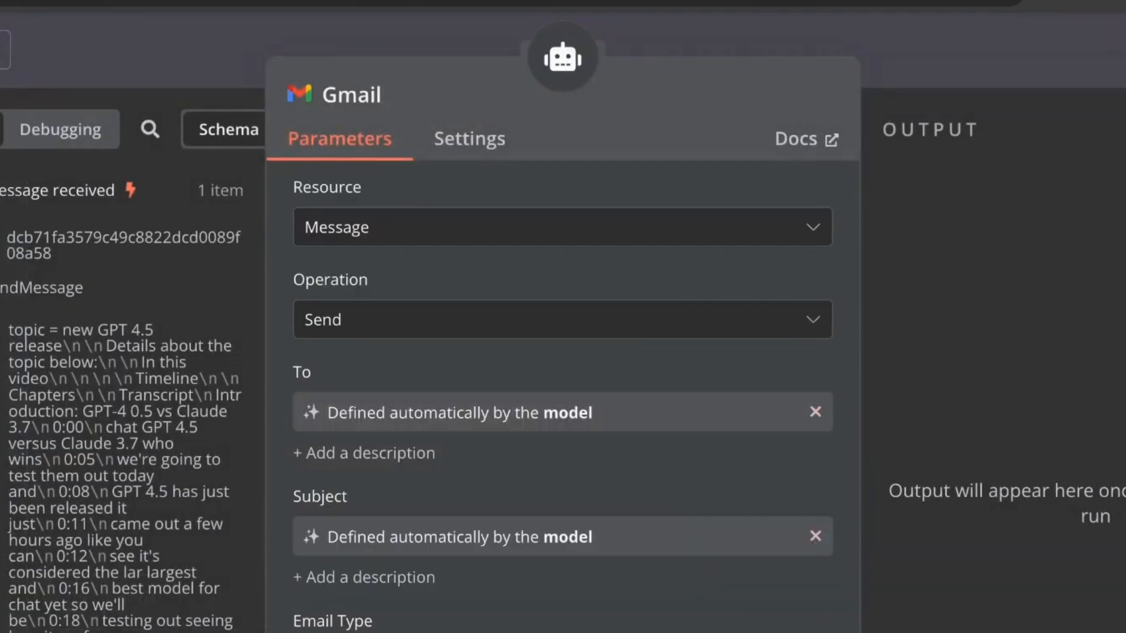
scroll(768, 510, "down", 2)
left_click(813, 540)
key("Escape")
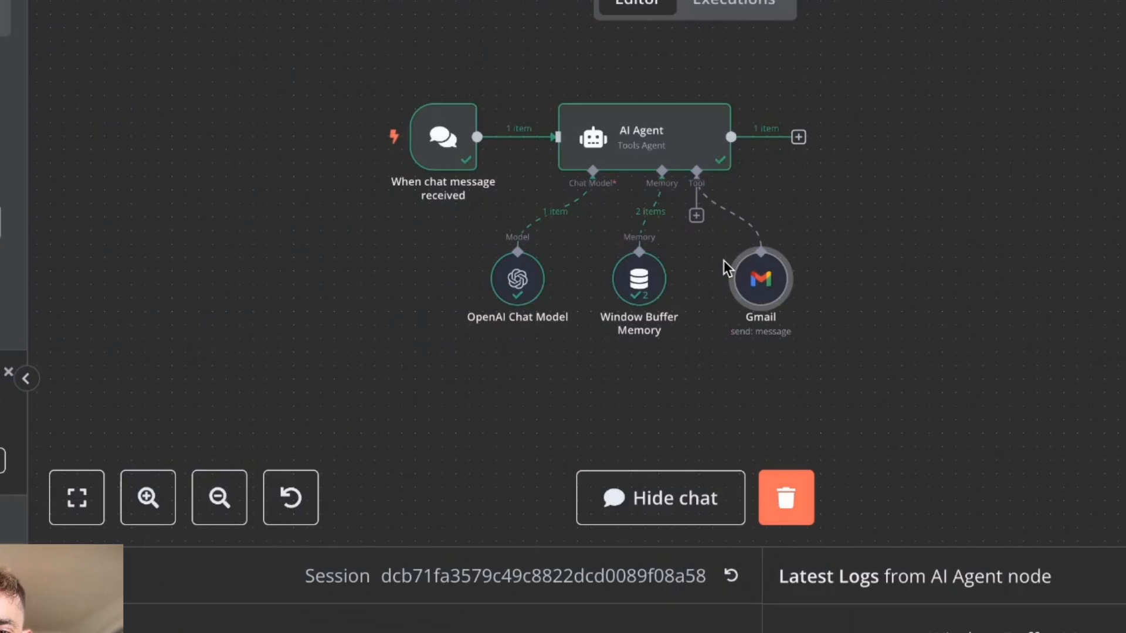
Reset the chat session to clear its messages and the current execution data
left_click(531, 292)
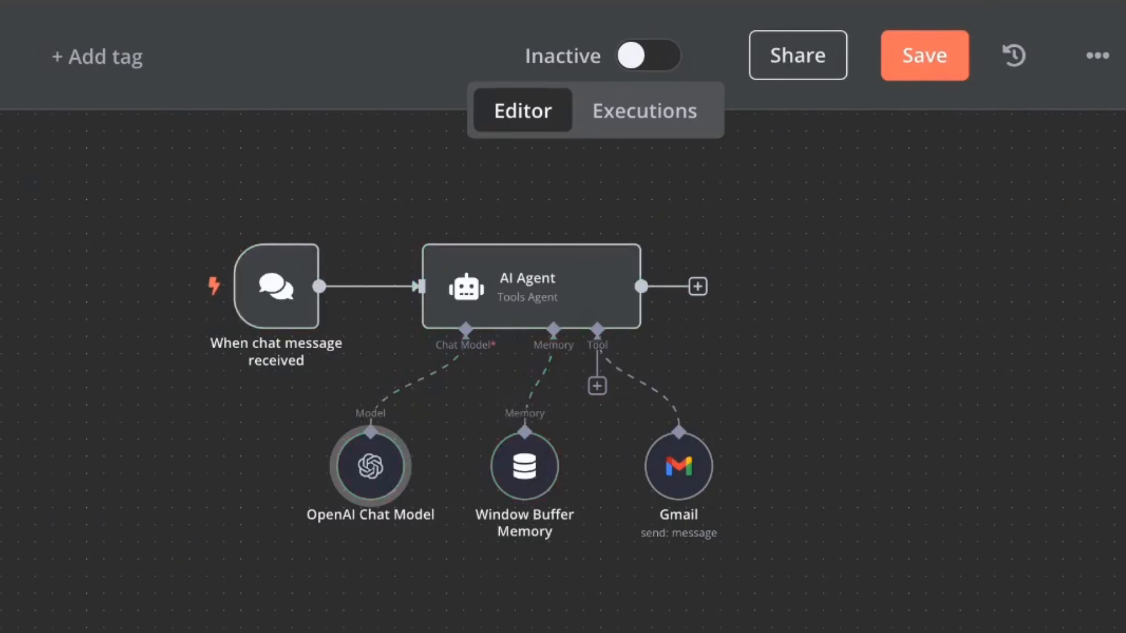
left_click(782, 411)
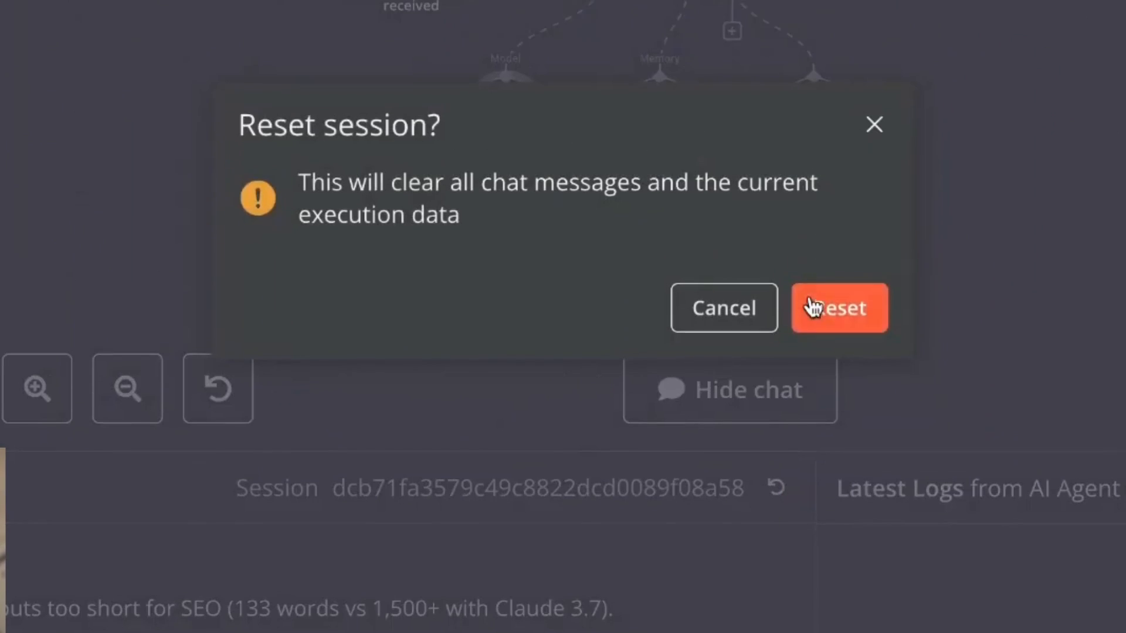
left_click(812, 307)
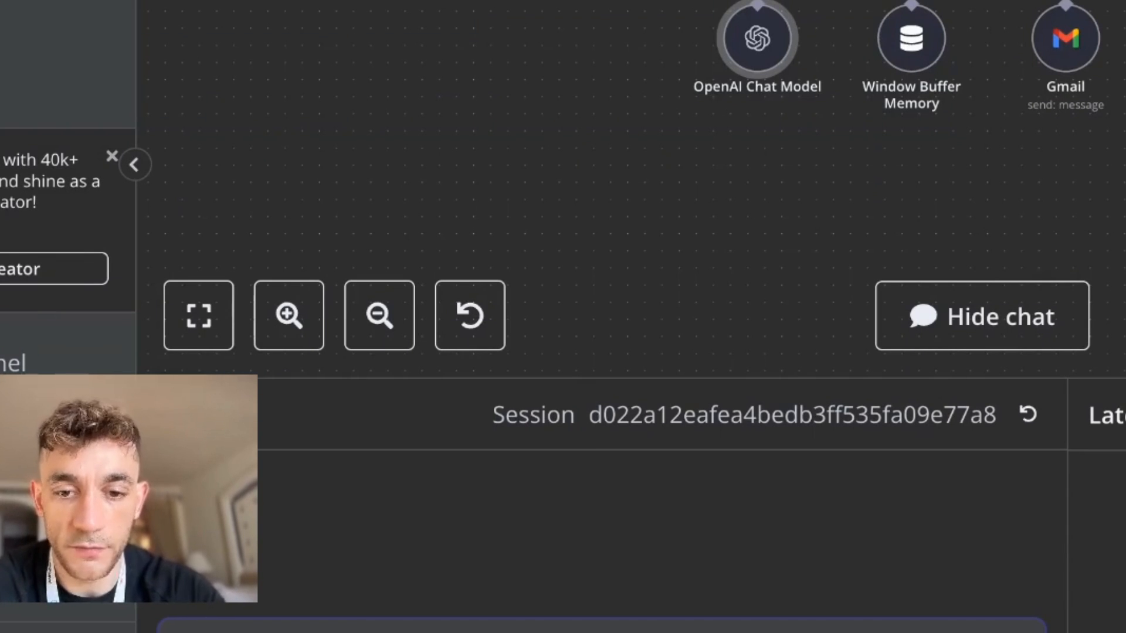
Ask the assistant in the chat to email the recipient's address about the new GPT 4.5 release, and highlight its reply
type("4.5")
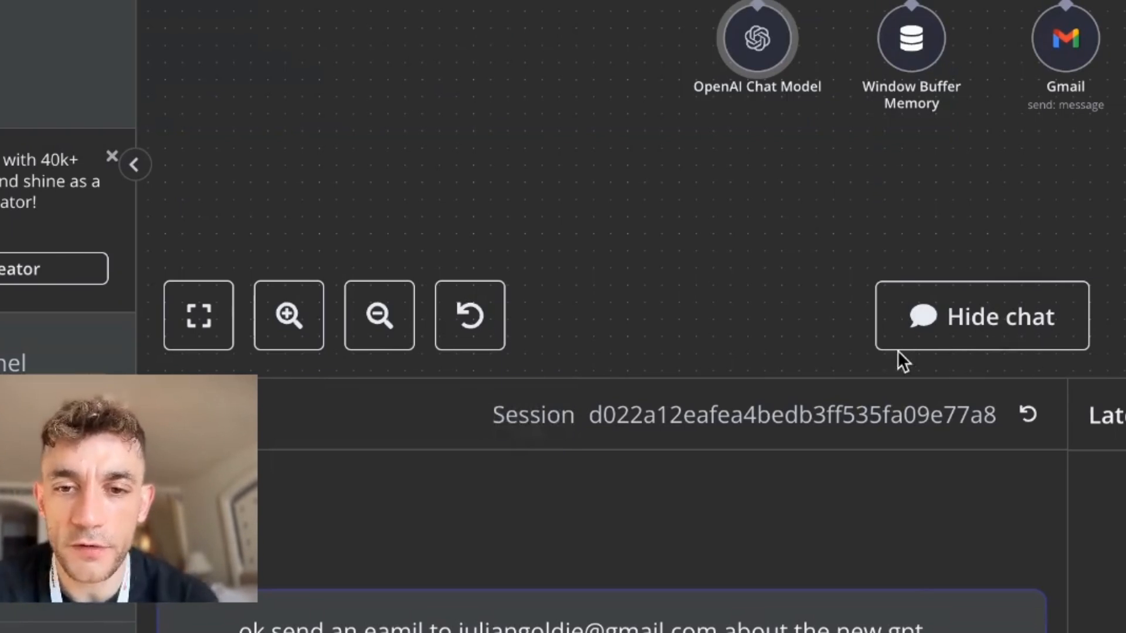
key("Return")
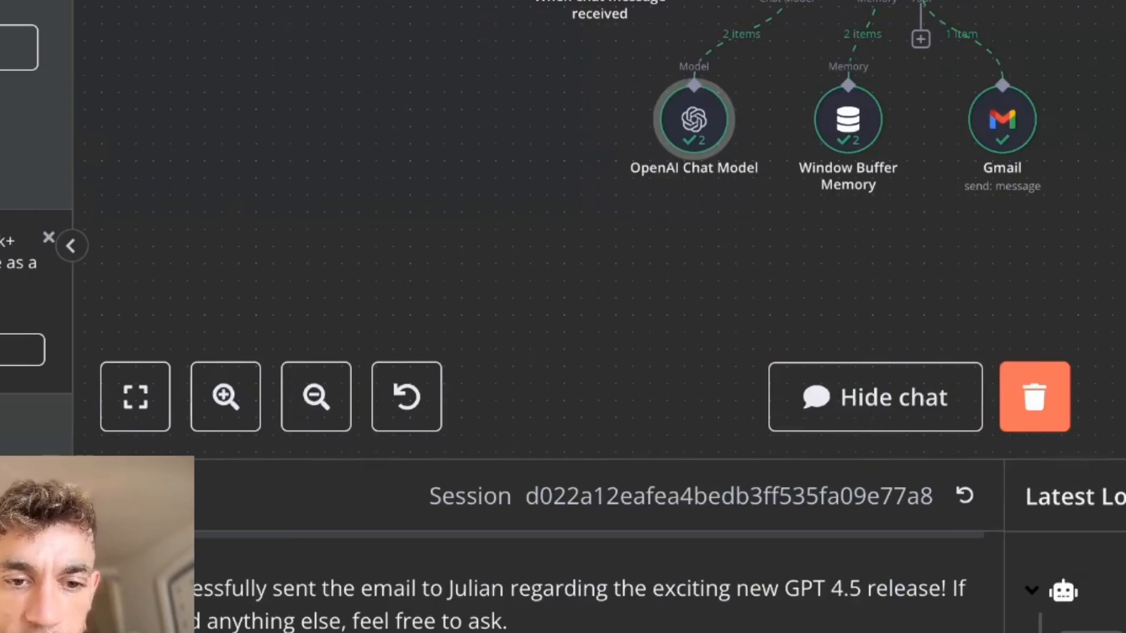
left_click_drag(252, 508, 614, 534)
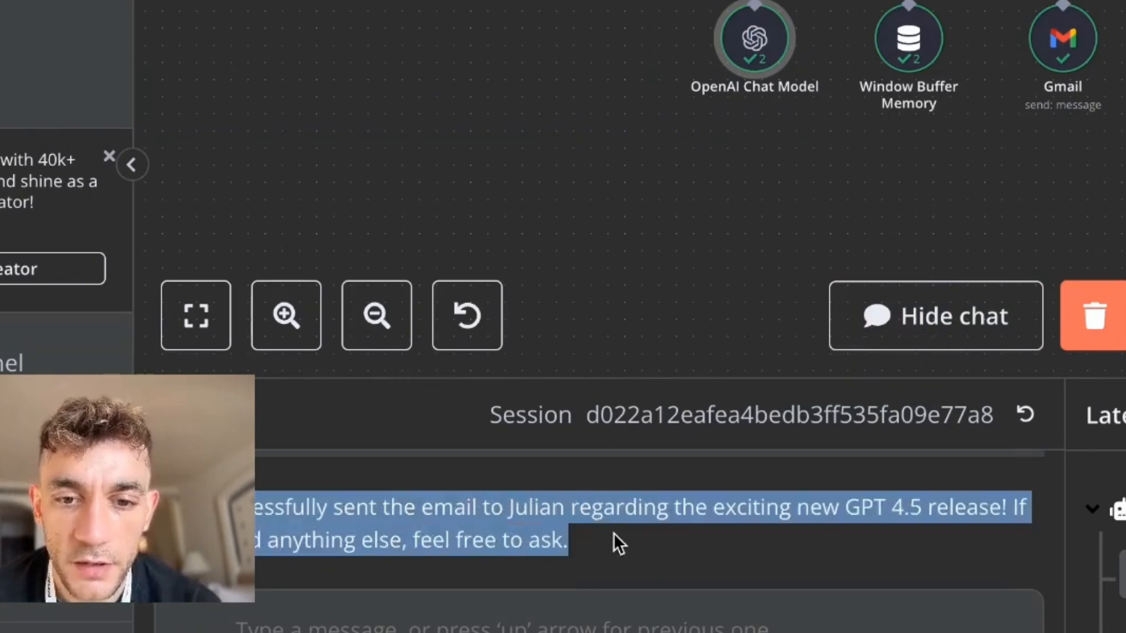
left_click(631, 535)
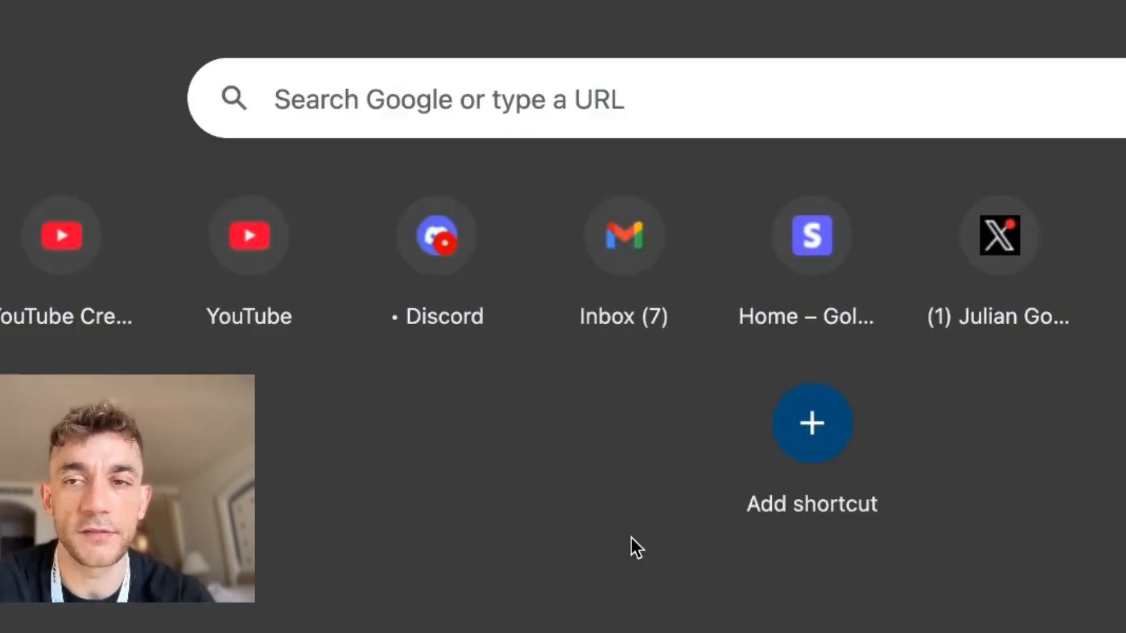
Open the Gmail inbox in a new tab and open the email "Exciting news about GPT 4.5 release!"
left_click(623, 239)
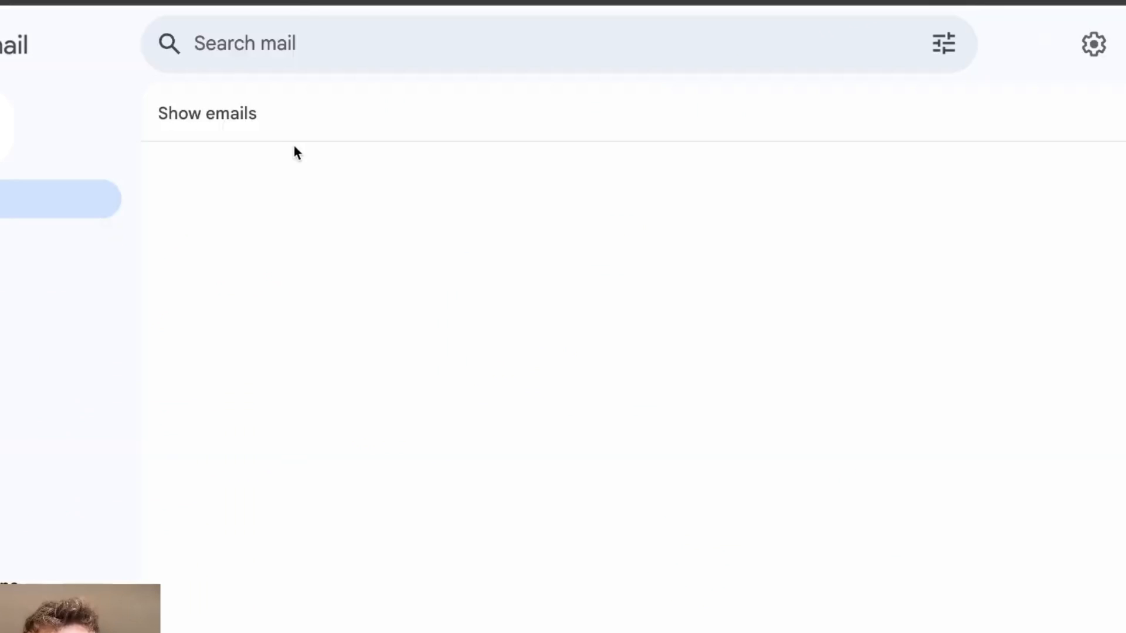
left_click(235, 128)
left_click(297, 238)
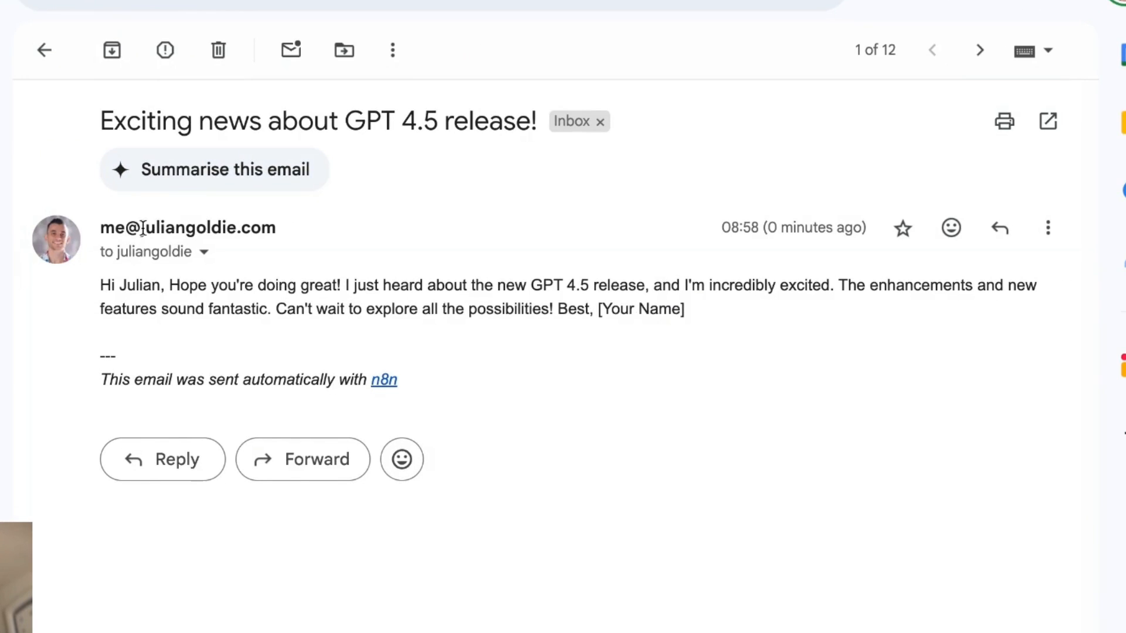
Examine the received email's recipient line, greeting, GPT 4.5 sentence and whole message body by highlighting each
triple_click(143, 256)
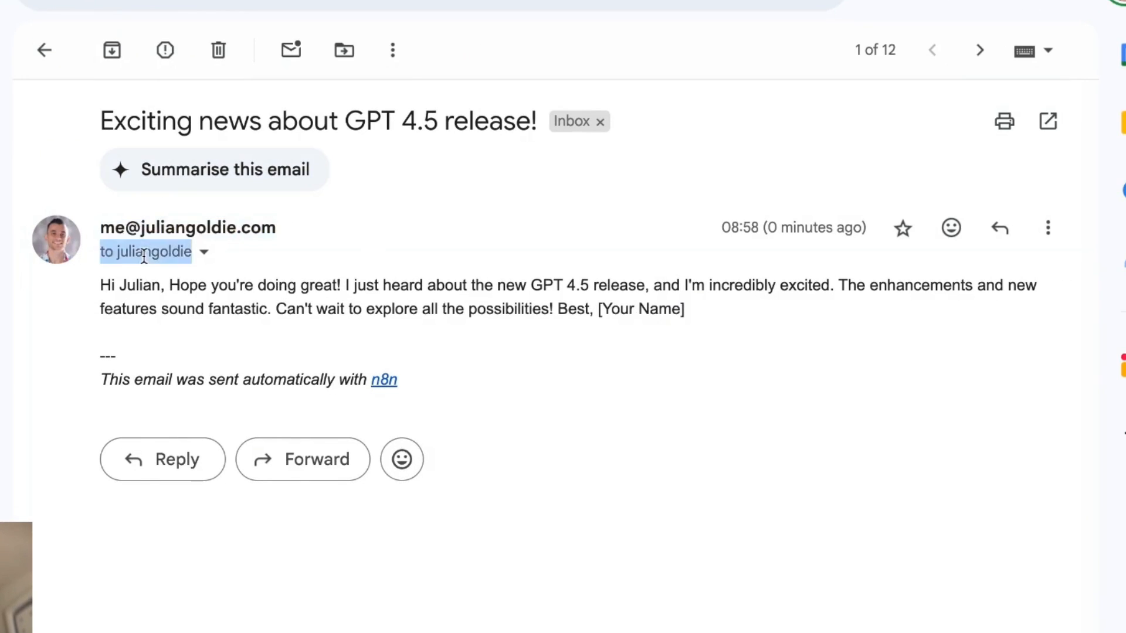
left_click_drag(109, 286, 226, 285)
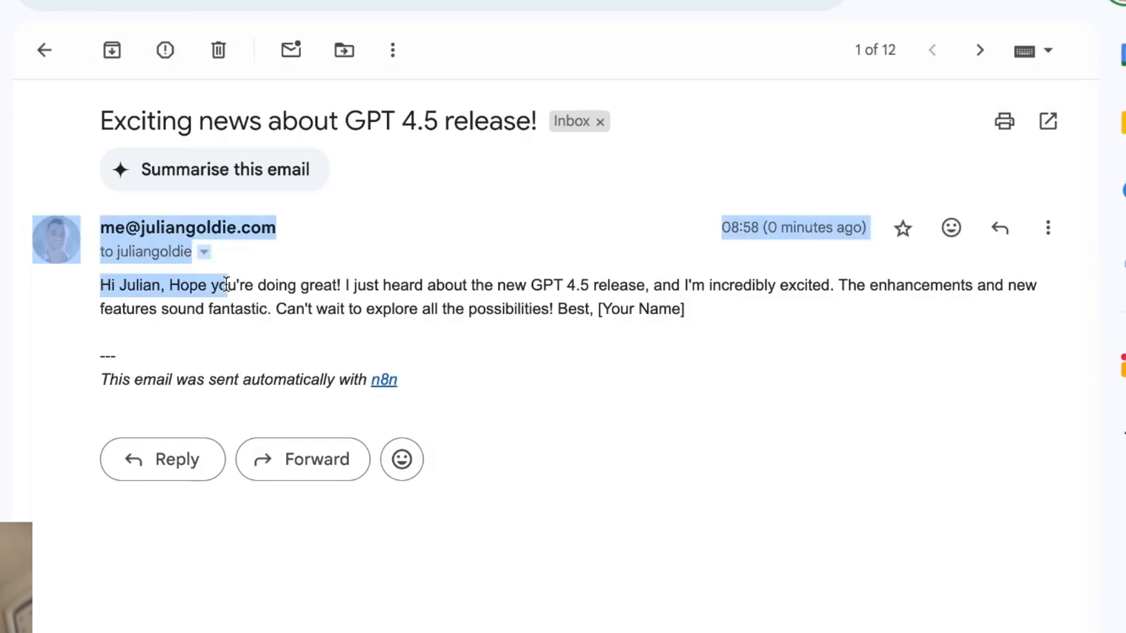
left_click(351, 284)
left_click_drag(340, 287, 594, 288)
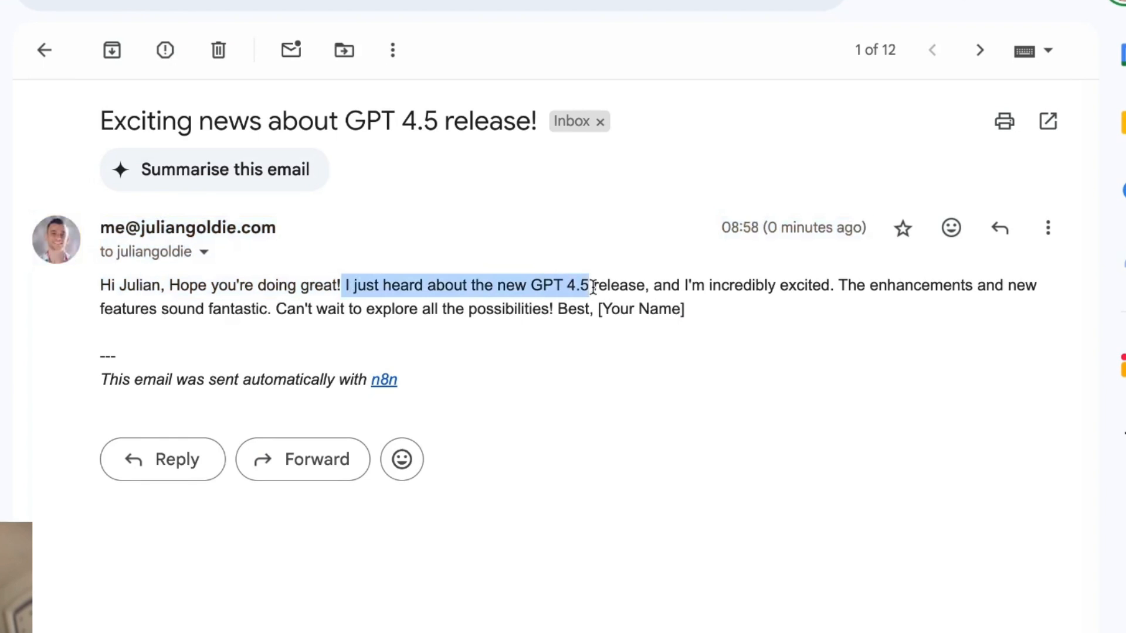
left_click_drag(771, 289, 809, 304)
left_click(806, 311)
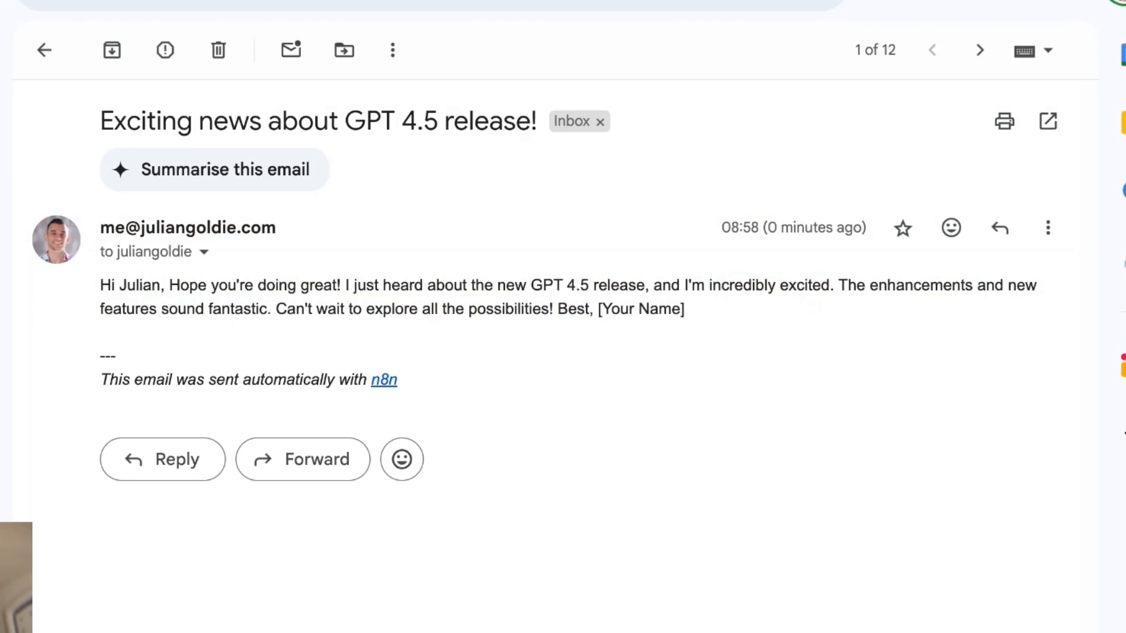
triple_click(235, 303)
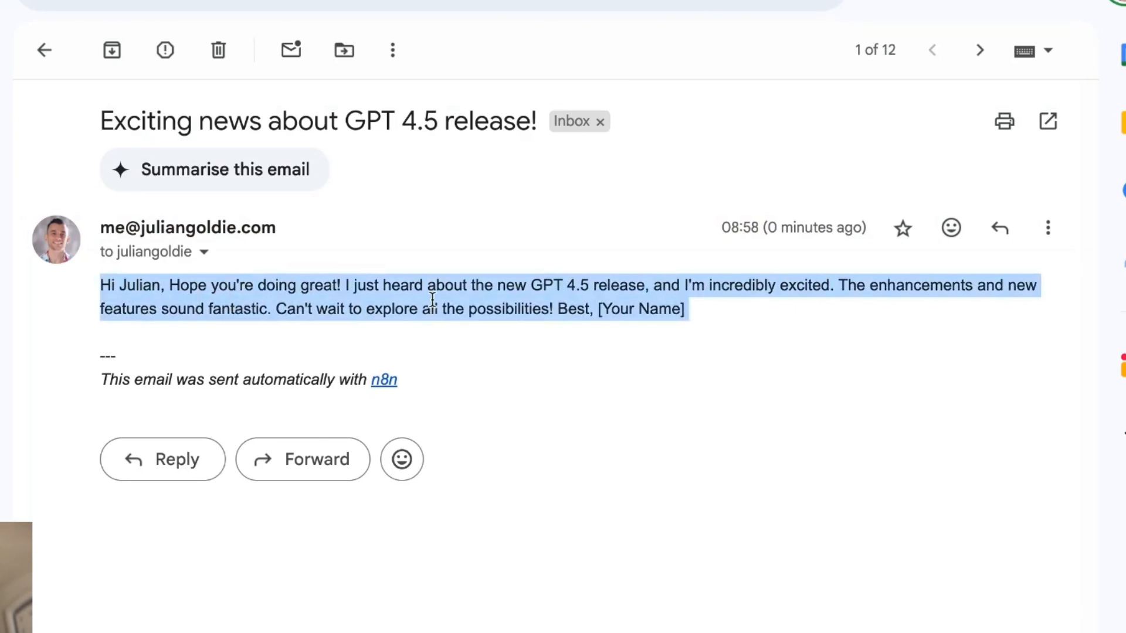
left_click(591, 303)
left_click_drag(100, 284, 79, 293)
left_click(633, 329)
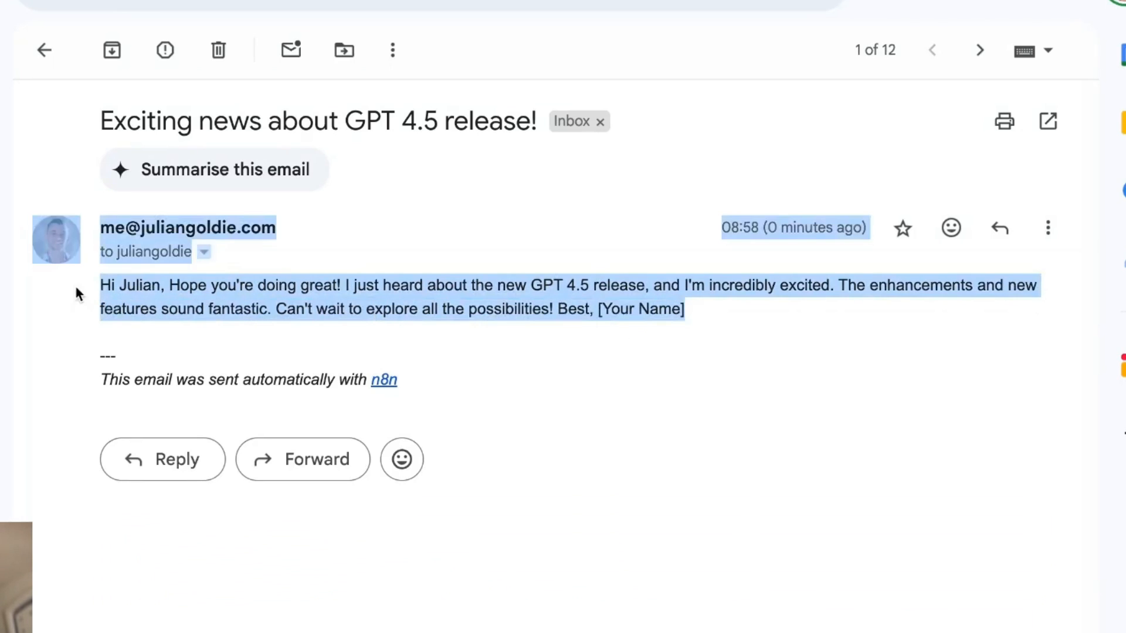
left_click(105, 289)
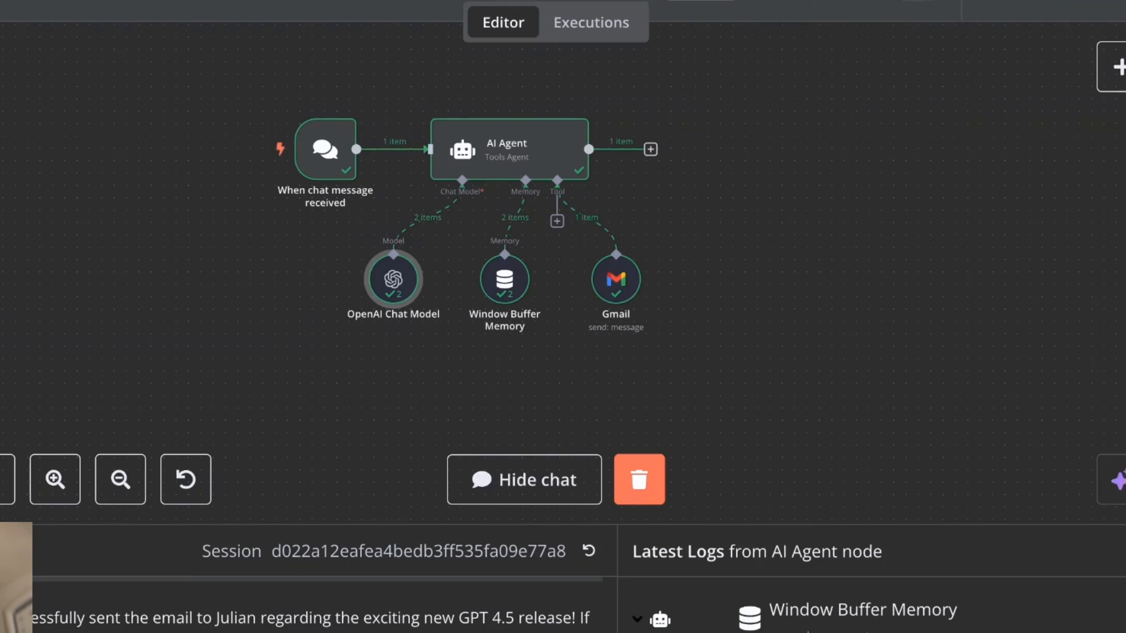
Download the Gmail AI Agent workflow as a JSON file
left_click(870, 125)
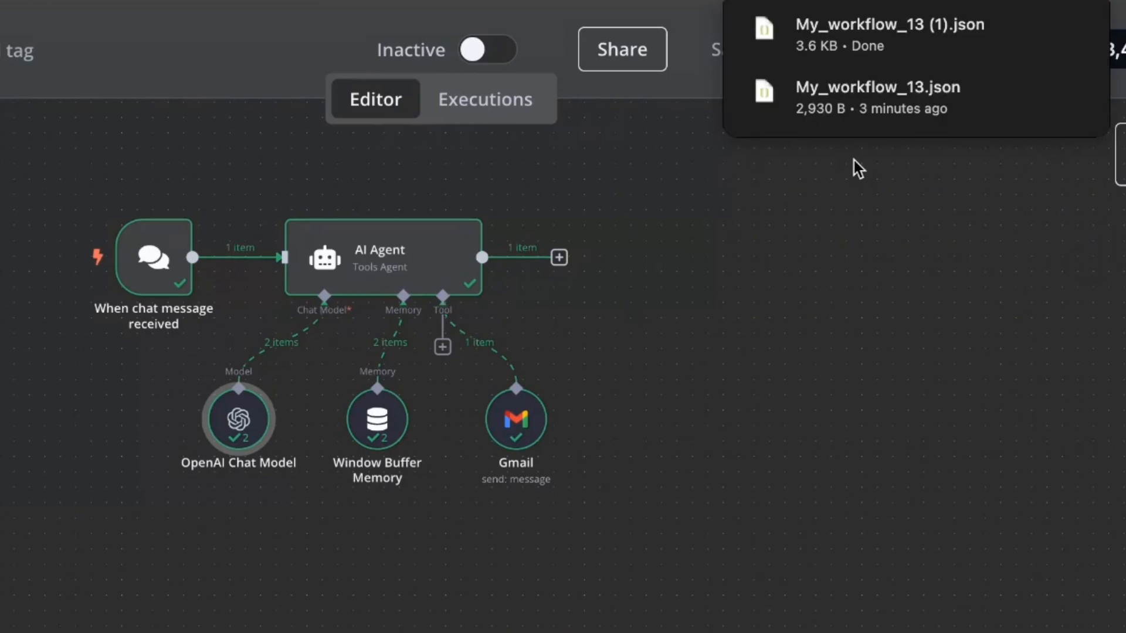
left_click(772, 312)
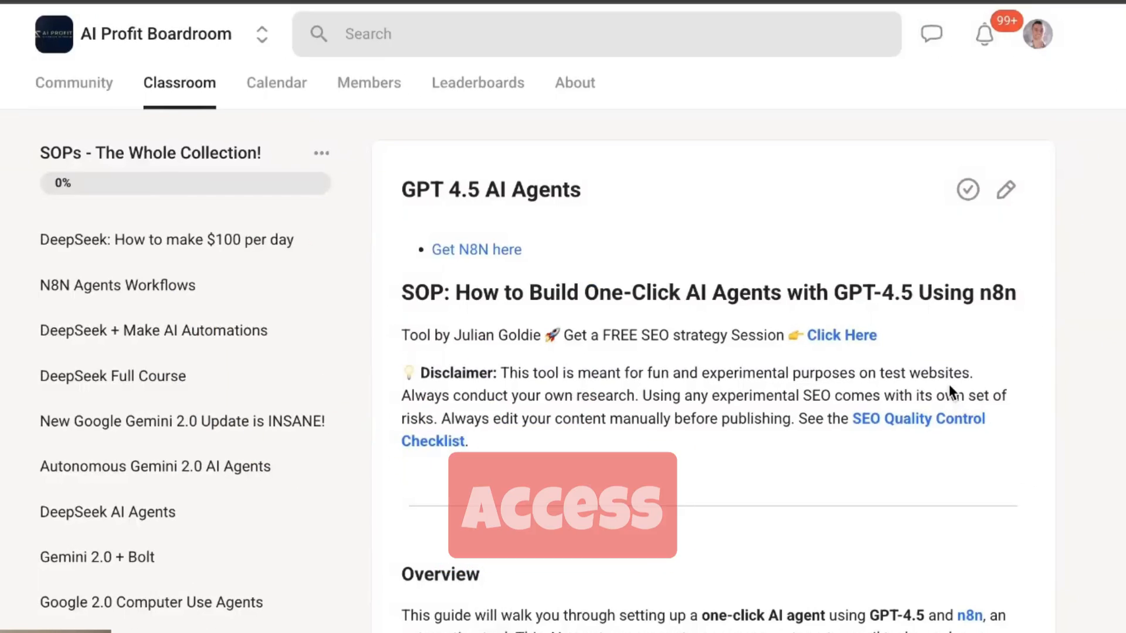
Switch to the AI Profit Boardroom classroom and look through the "GPT 4.5 AI Agents" SOP, including its email automation and API cost steps
scroll(1044, 386, "down", 20)
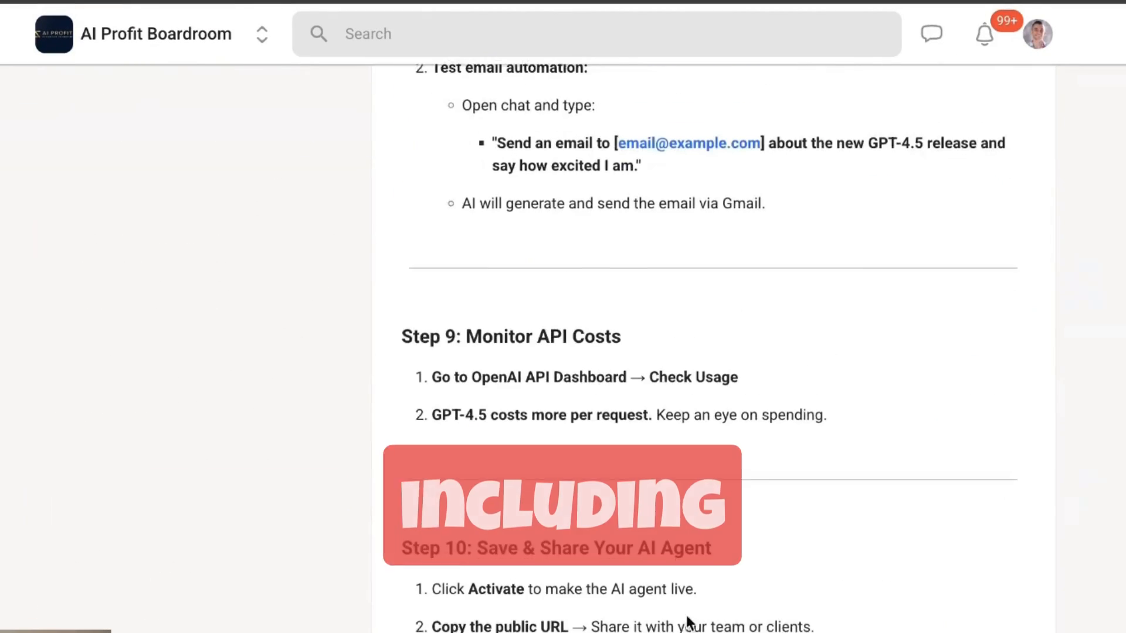
scroll(689, 621, "up", 10)
scroll(611, 609, "up", 20)
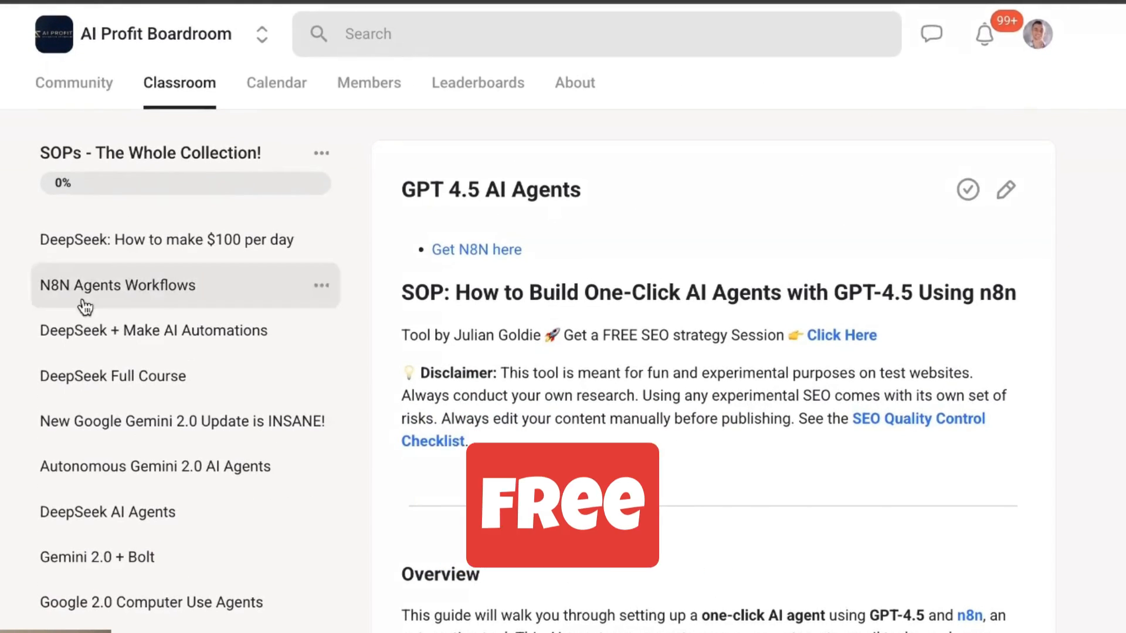
Open the Classroom course overview and browse the available automation and AI agent courses
left_click(172, 104)
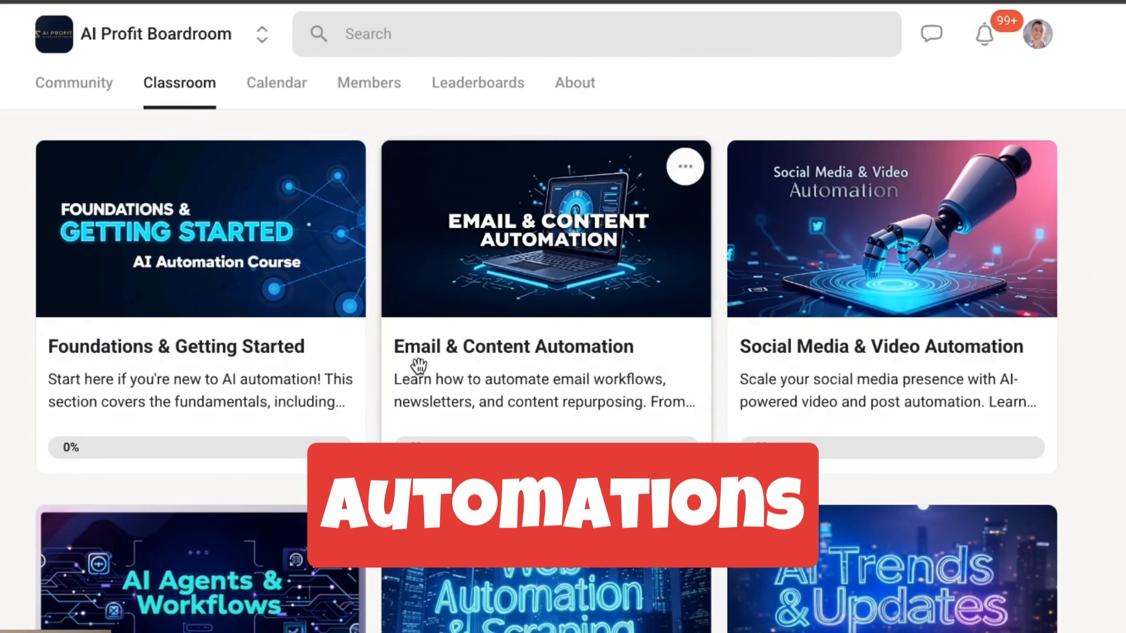
scroll(418, 366, "down", 3)
scroll(419, 366, "down", 7)
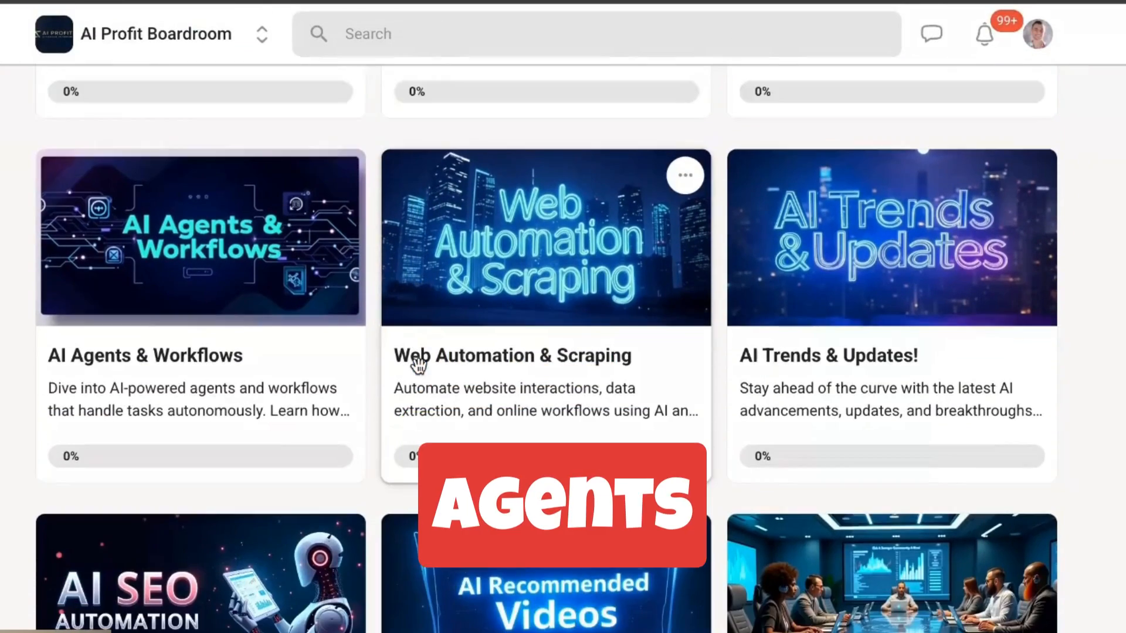
scroll(419, 366, "down", 2)
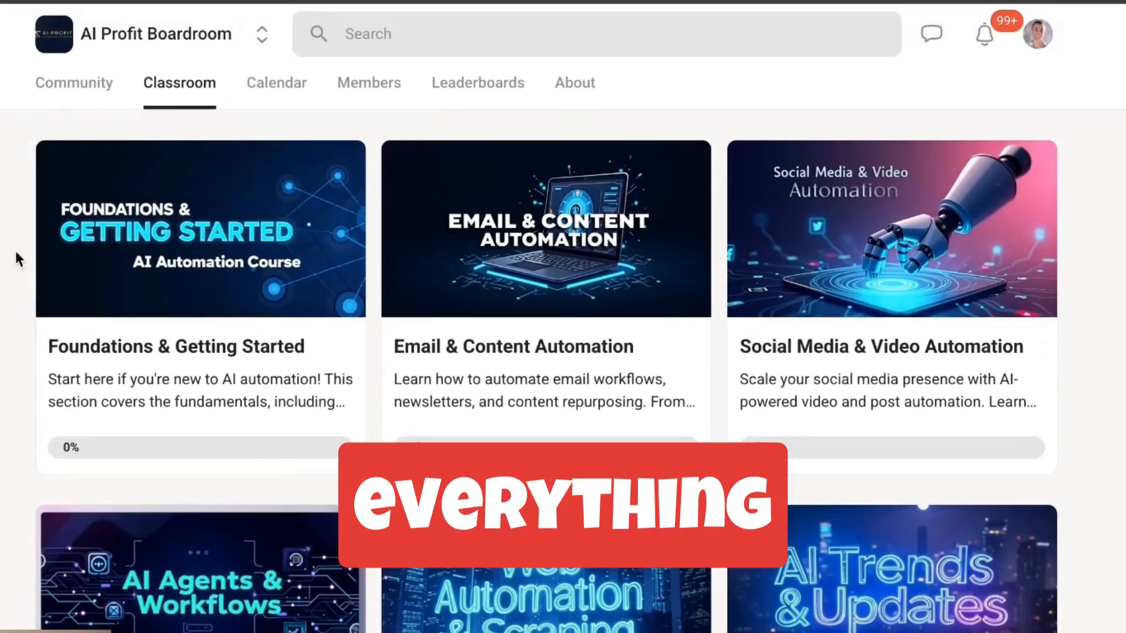
Open the Community feed and browse the members' discussion posts
left_click(72, 112)
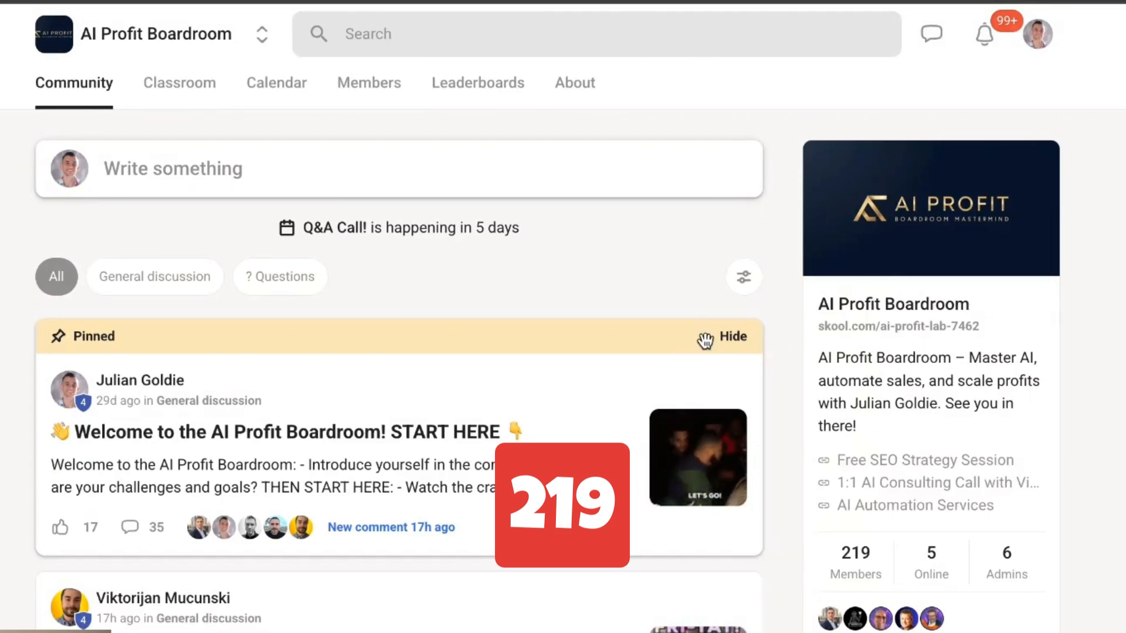
scroll(784, 397, "down", 8)
scroll(782, 392, "down", 11)
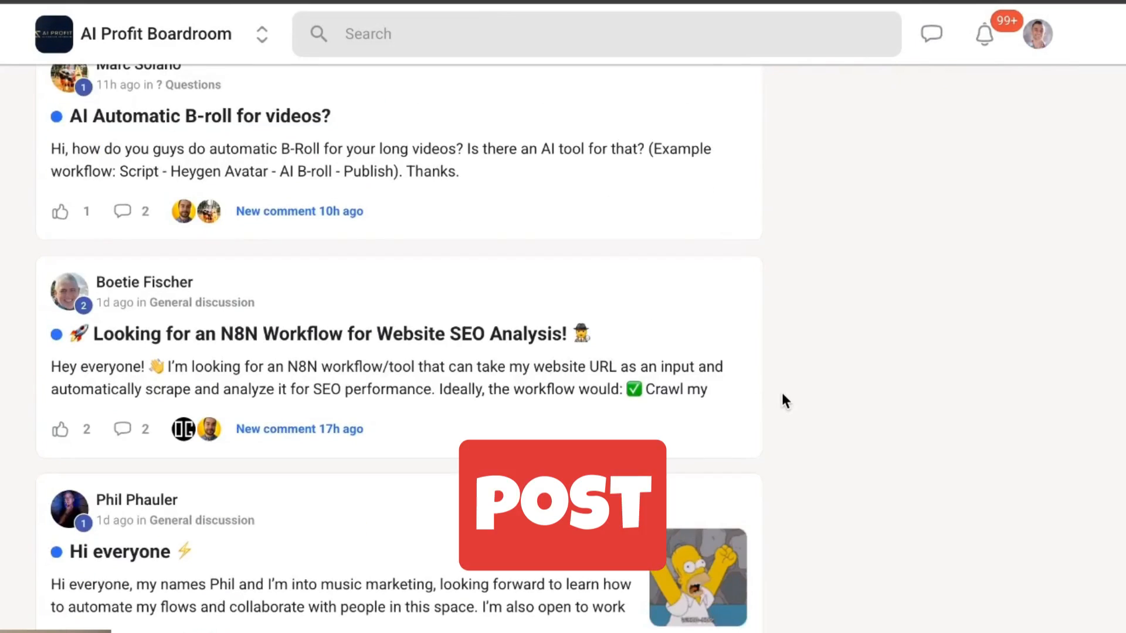
scroll(783, 392, "up", 20)
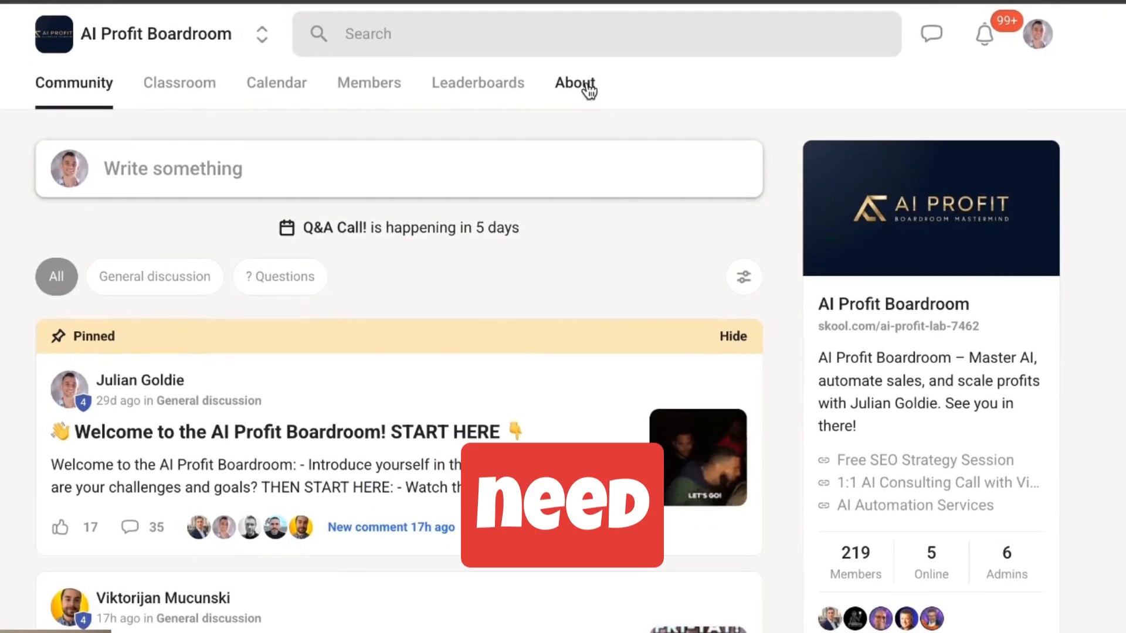
Open the community Calendar and view the Q&A calls scheduled for March 2025
left_click(269, 86)
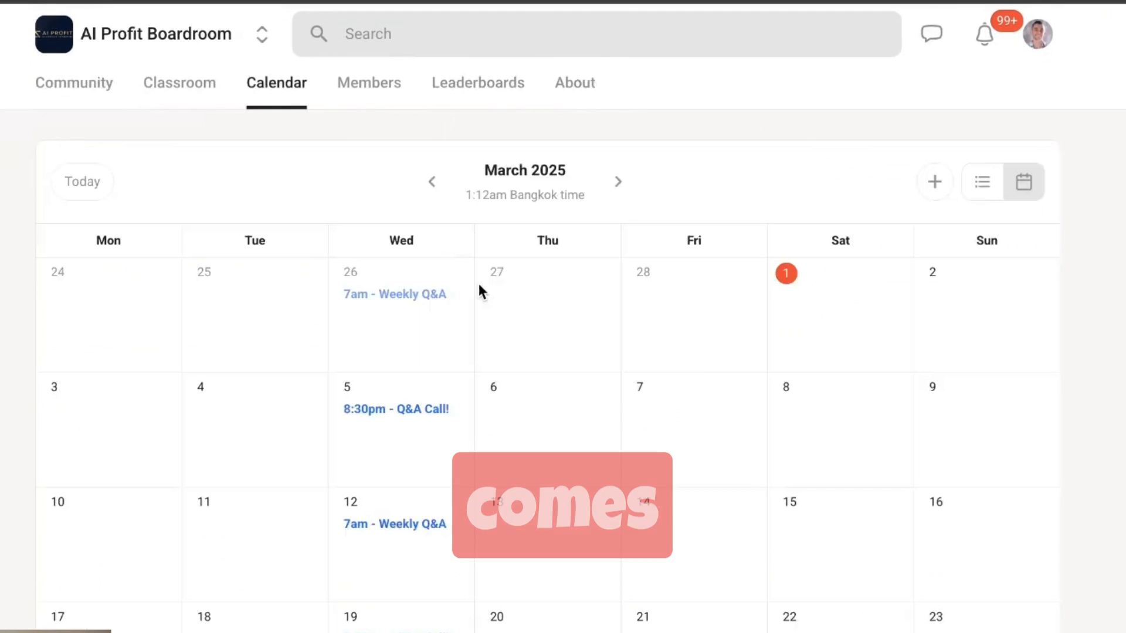
scroll(463, 432, "down", 2)
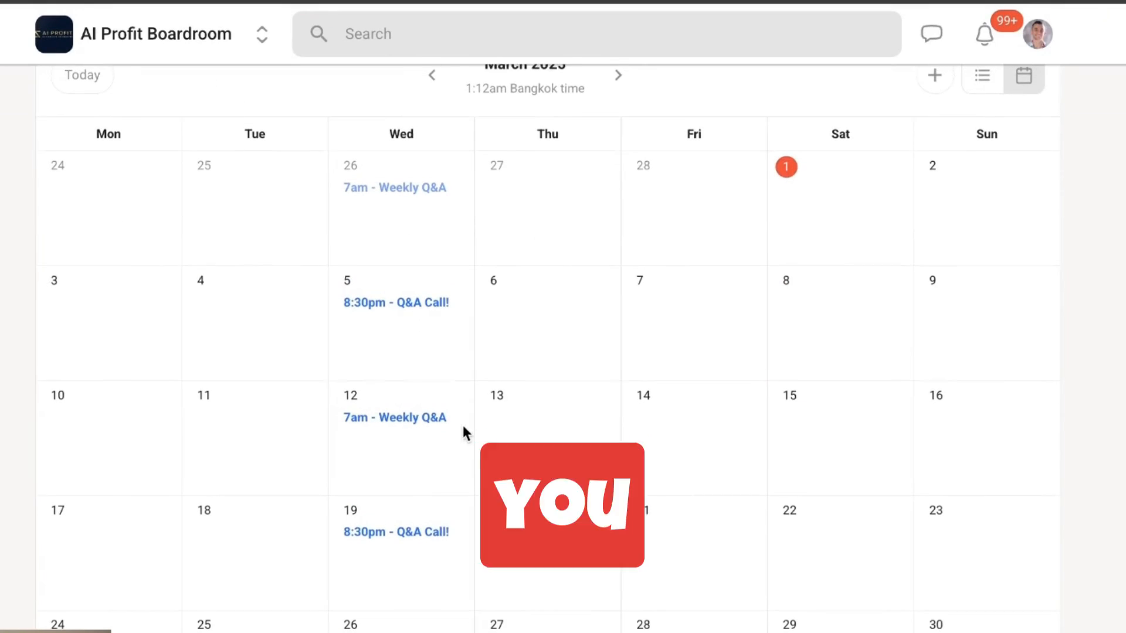
scroll(277, 392, "up", 4)
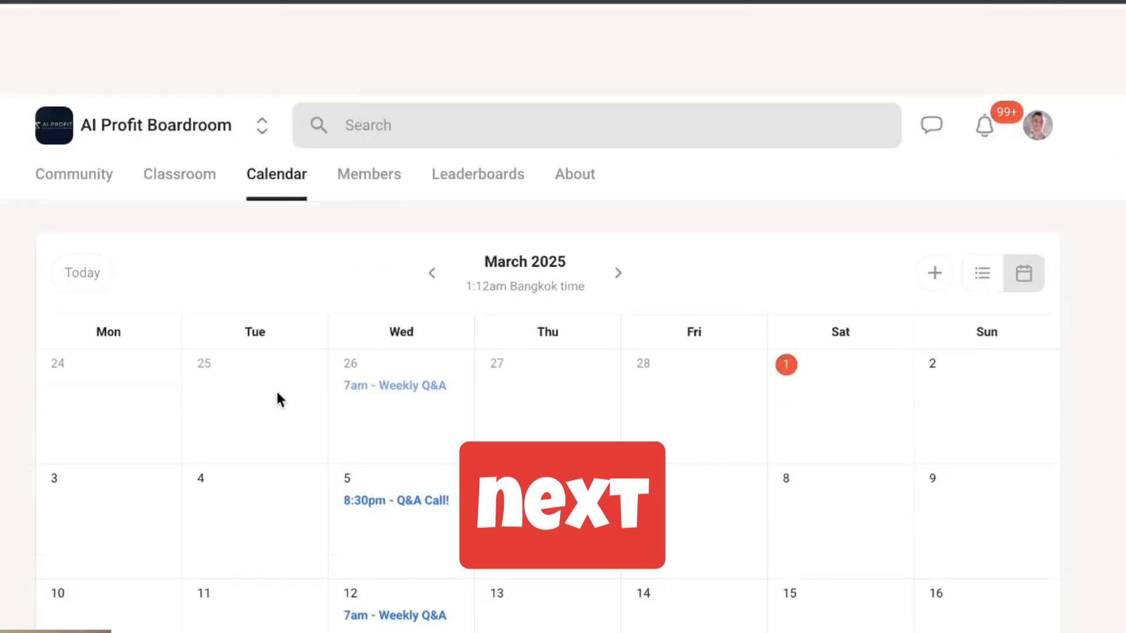
Look over the community's About page with its membership details and benefits, and return to the Classroom course overview
left_click(208, 89)
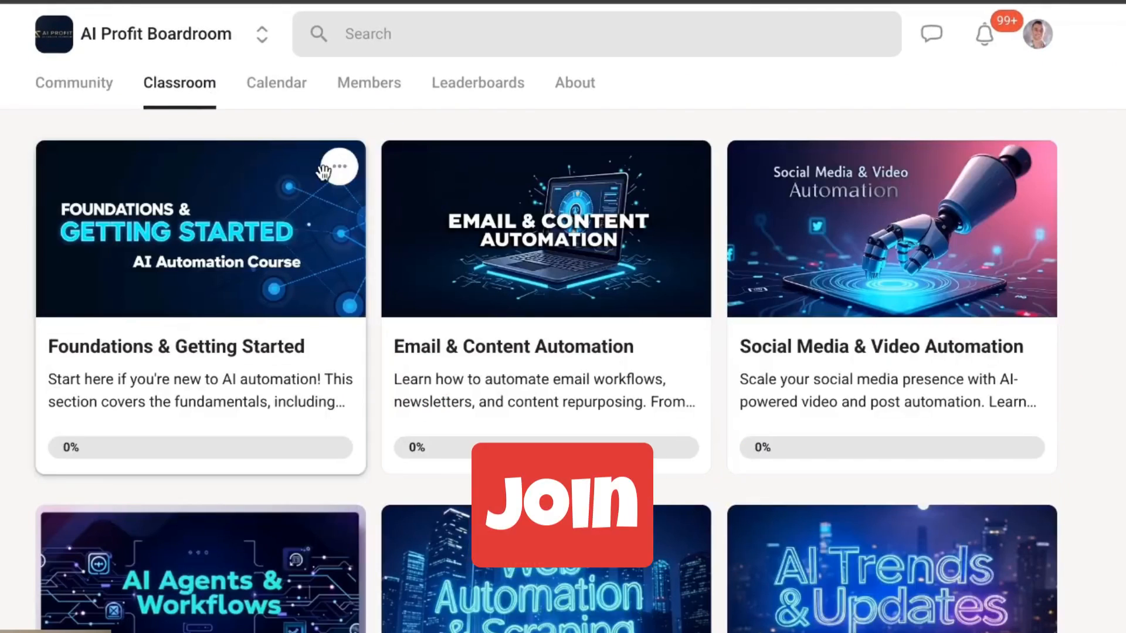
scroll(503, 370, "down", 8)
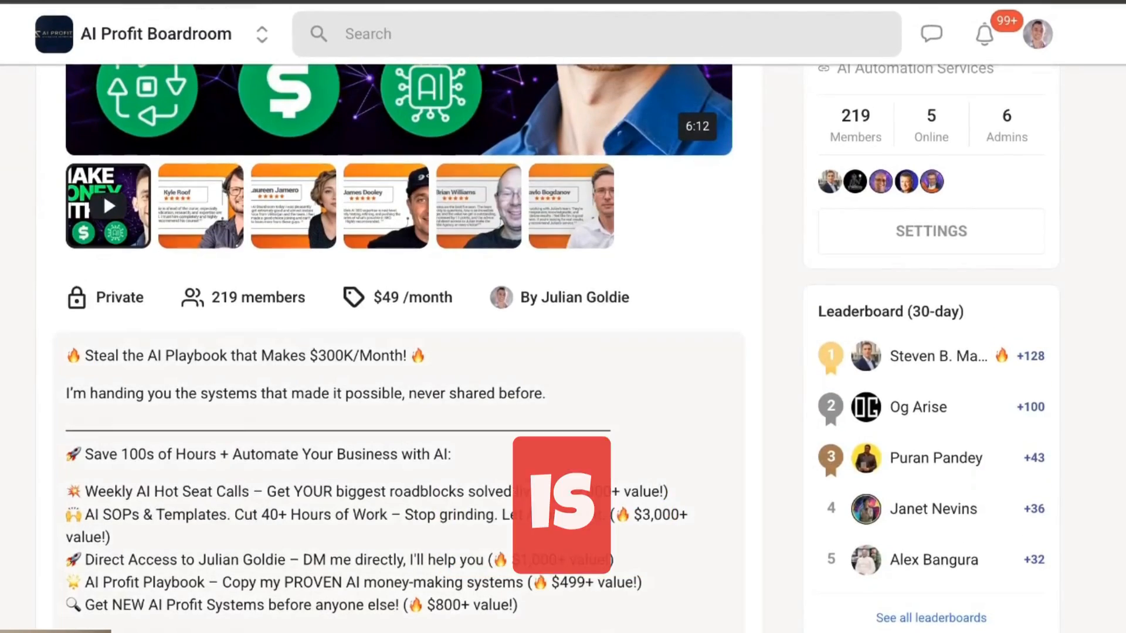
scroll(399, 352, "up", 8)
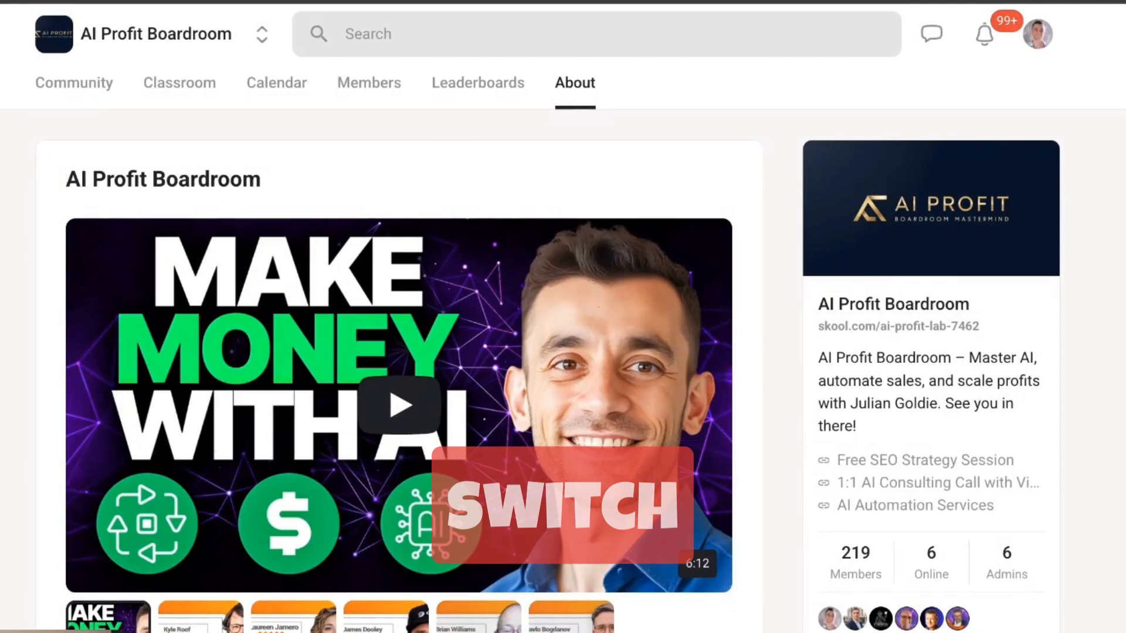
left_click(189, 85)
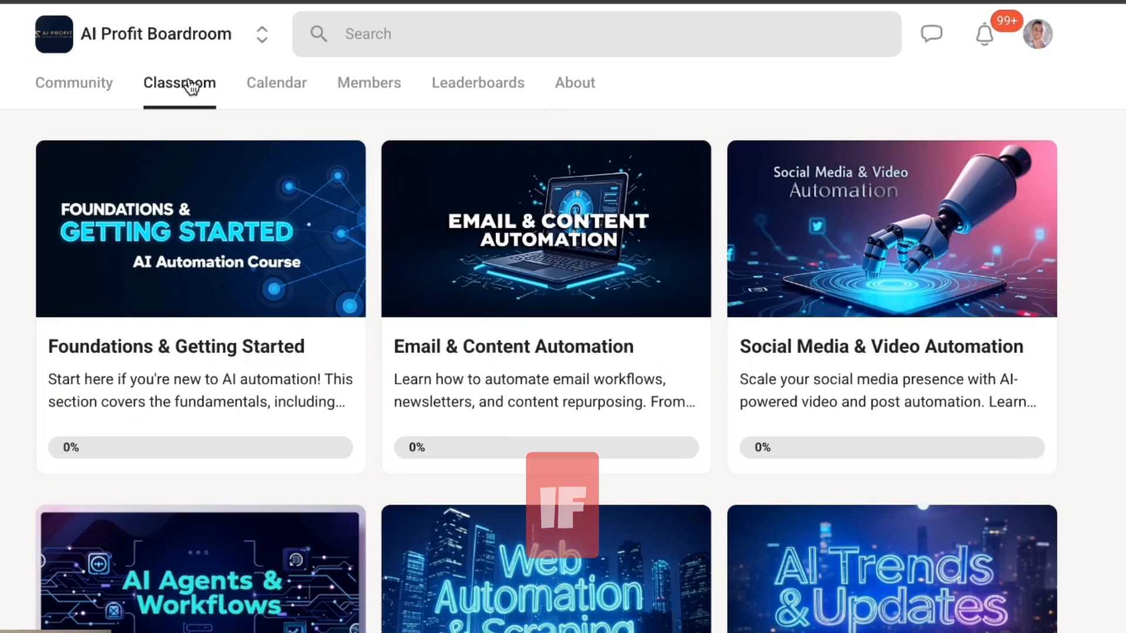